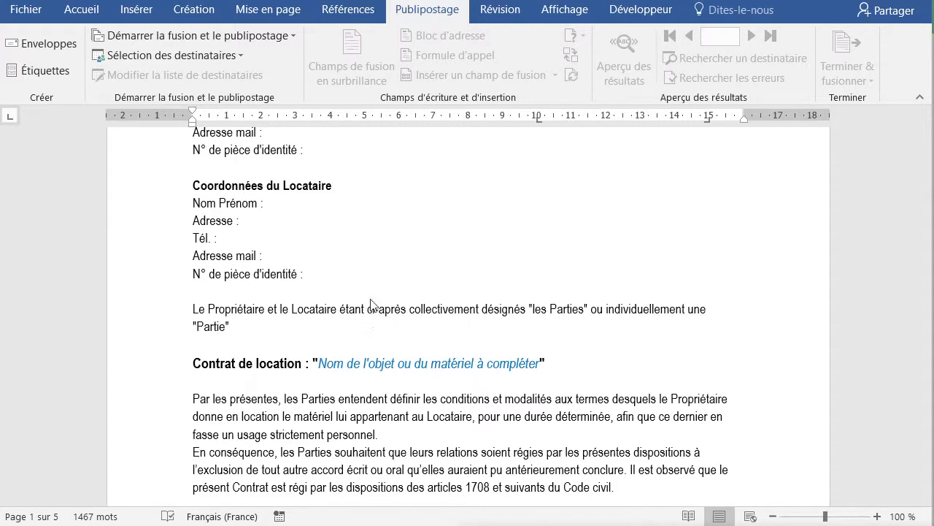
- Review the contract's owner and tenant contact blocks, highlighting "Coordonnées du Propriétaire" and "Coordonnées du Locataire" with their blank fields
scroll(379, 287, "up", 1)
scroll(379, 287, "up", 3)
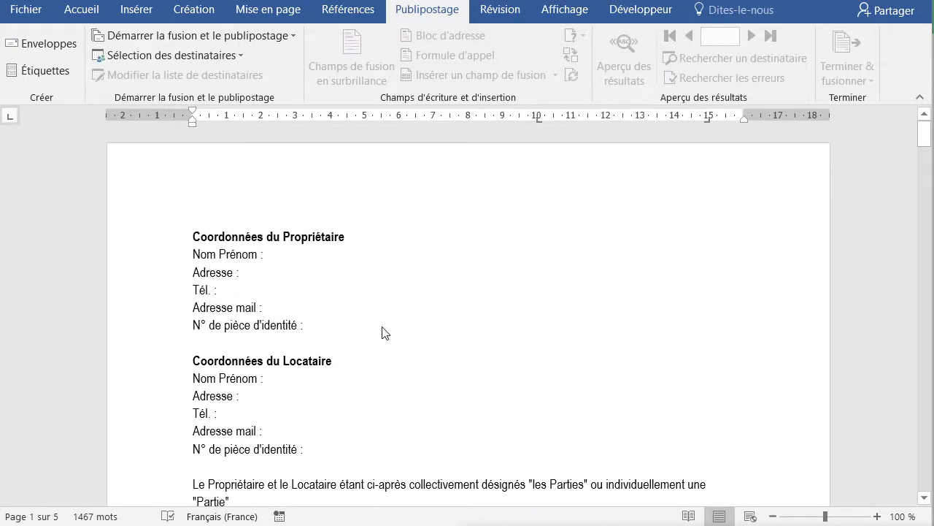
scroll(385, 333, "down", 1)
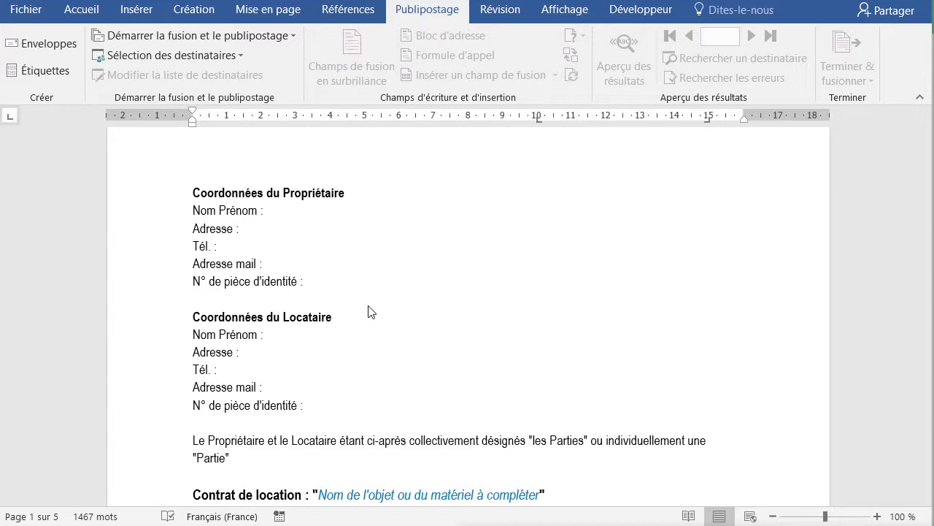
scroll(364, 321, "down", 10)
scroll(419, 361, "up", 12)
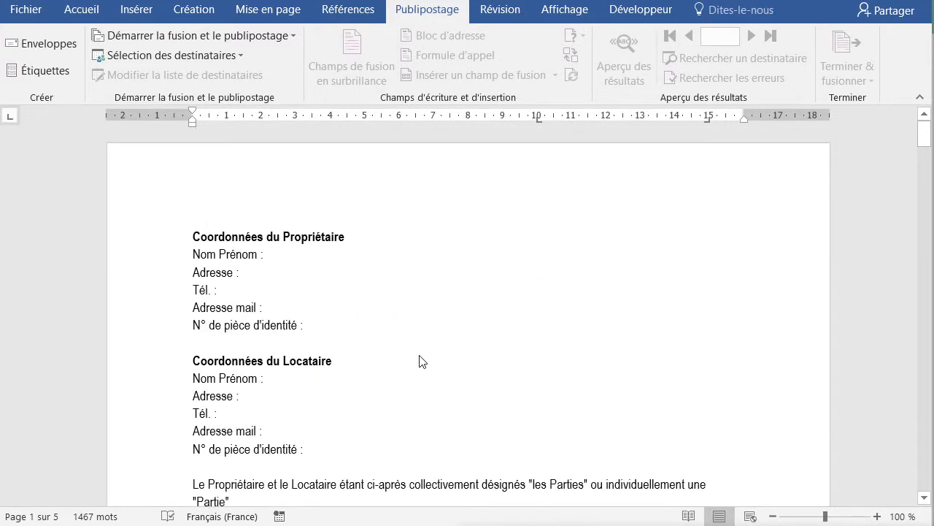
scroll(424, 307, "down", 1)
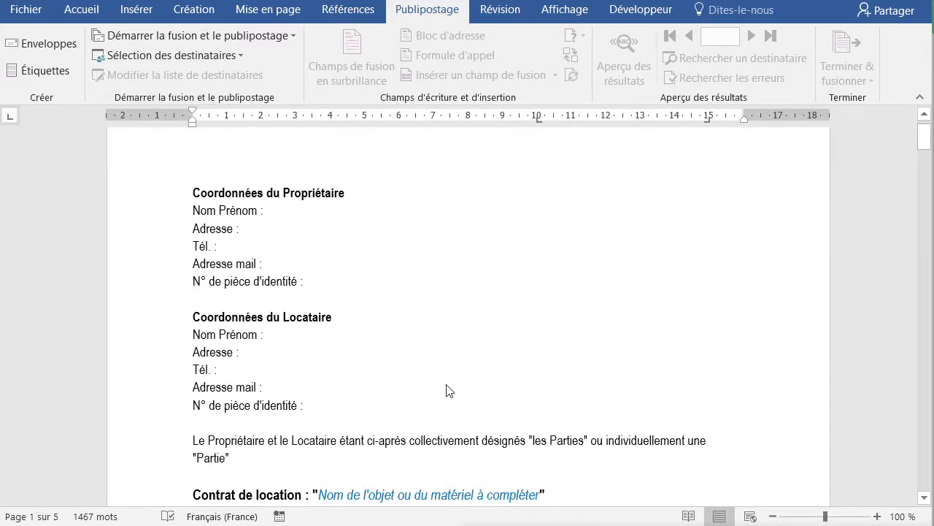
left_click(283, 216)
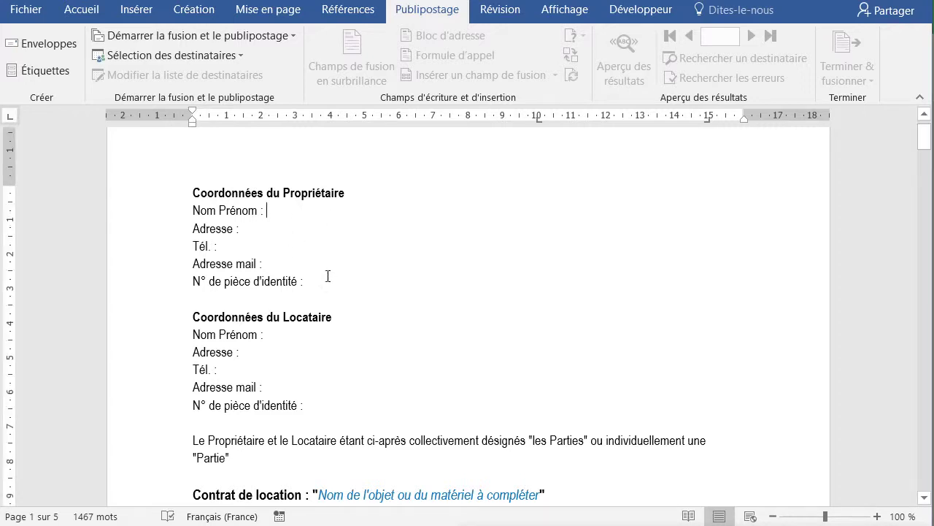
left_click_drag(233, 196, 310, 284)
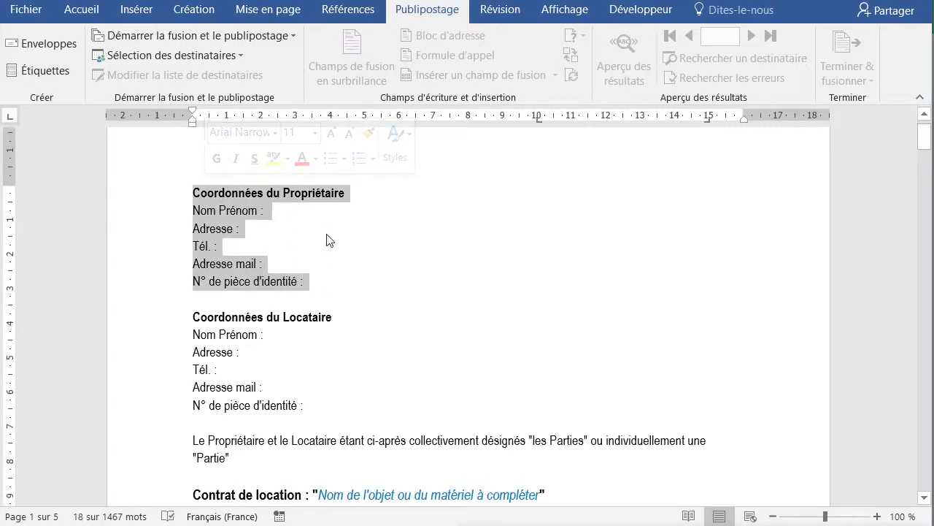
scroll(340, 348, "down", 2)
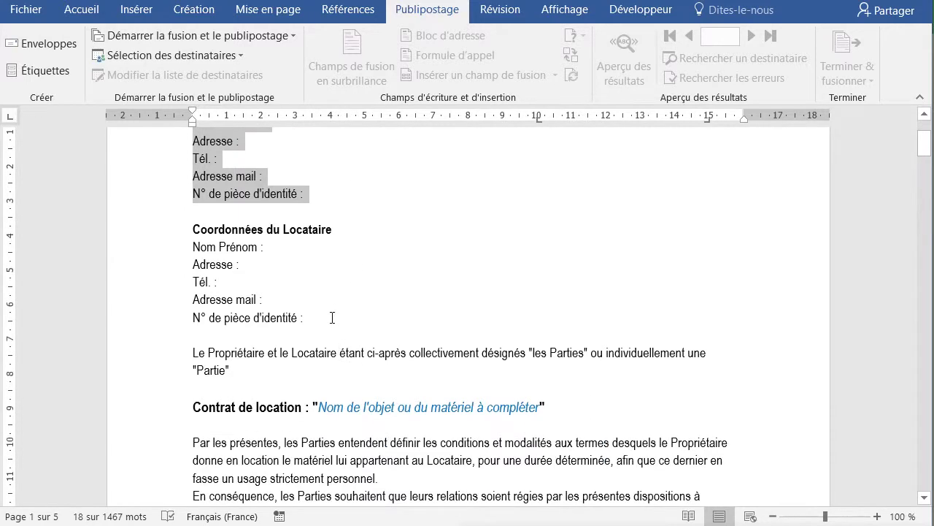
left_click_drag(340, 317, 192, 228)
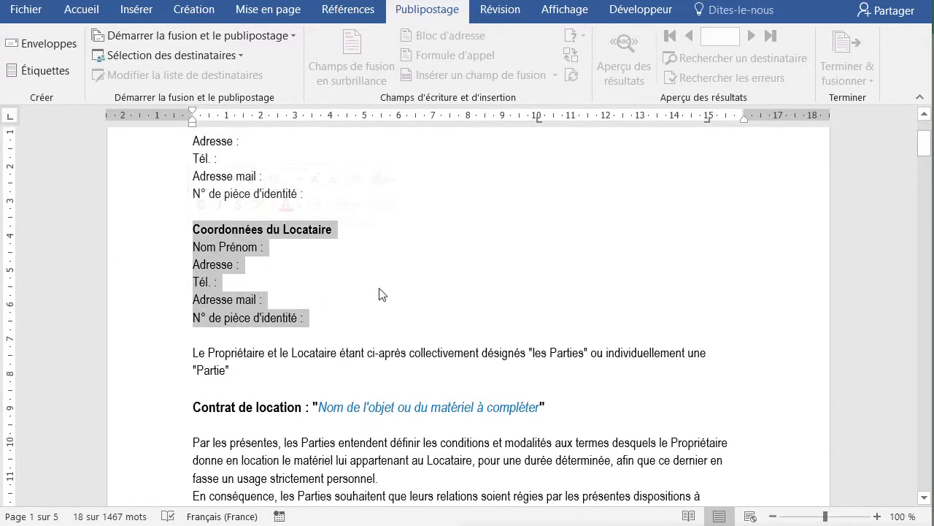
- Review the "Contrat de location" title placeholder and Article 1, highlighting the object name placeholder and the blank material description
scroll(379, 294, "down", 2)
left_click_drag(484, 321, 313, 321)
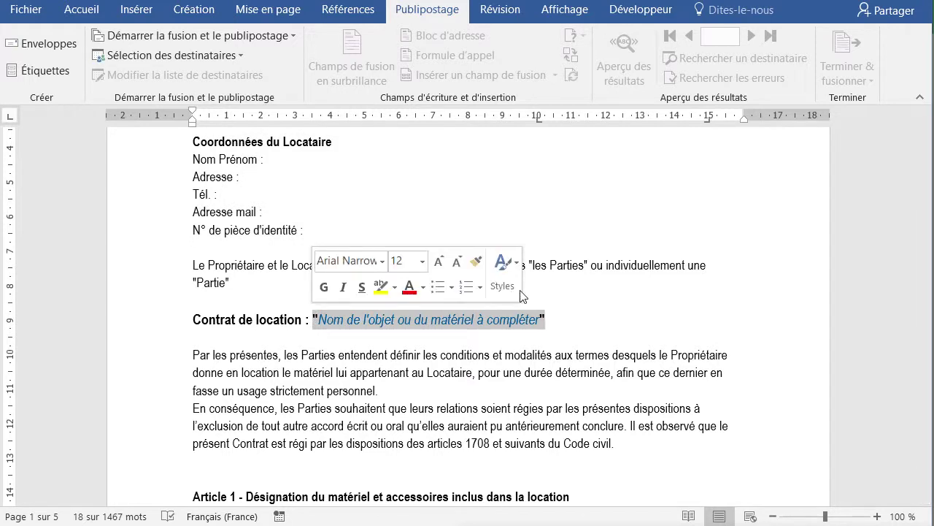
scroll(406, 327, "down", 5)
double_click(404, 333)
scroll(441, 198, "up", 2)
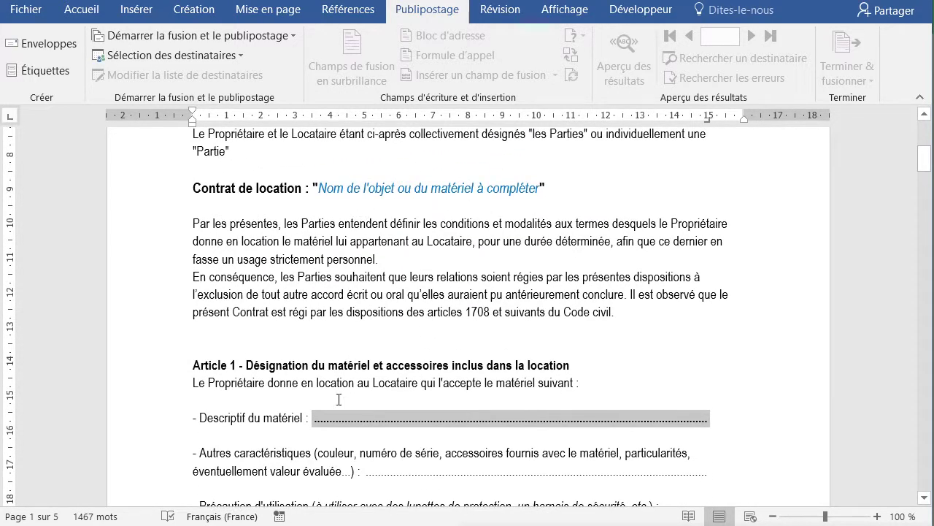
scroll(442, 387, "down", 3)
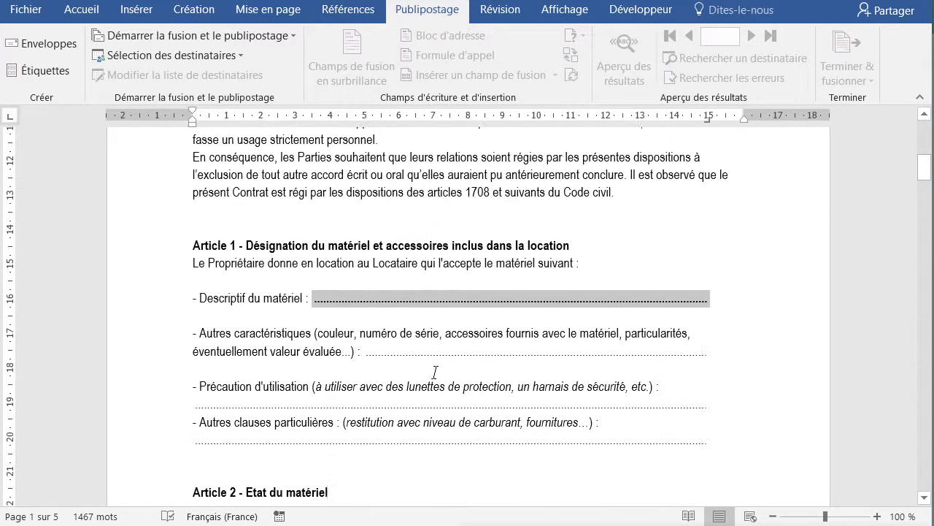
scroll(390, 410, "down", 7)
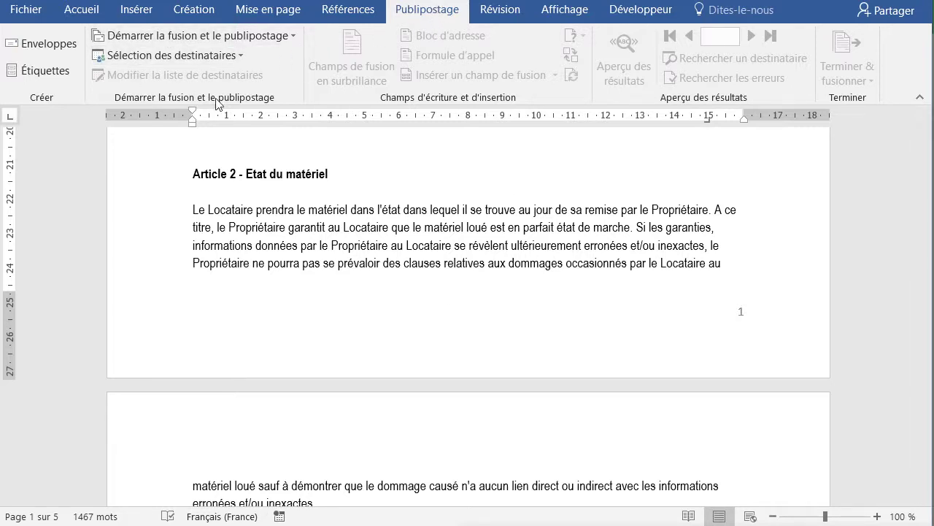
scroll(445, 340, "up", 1)
scroll(446, 340, "up", 10)
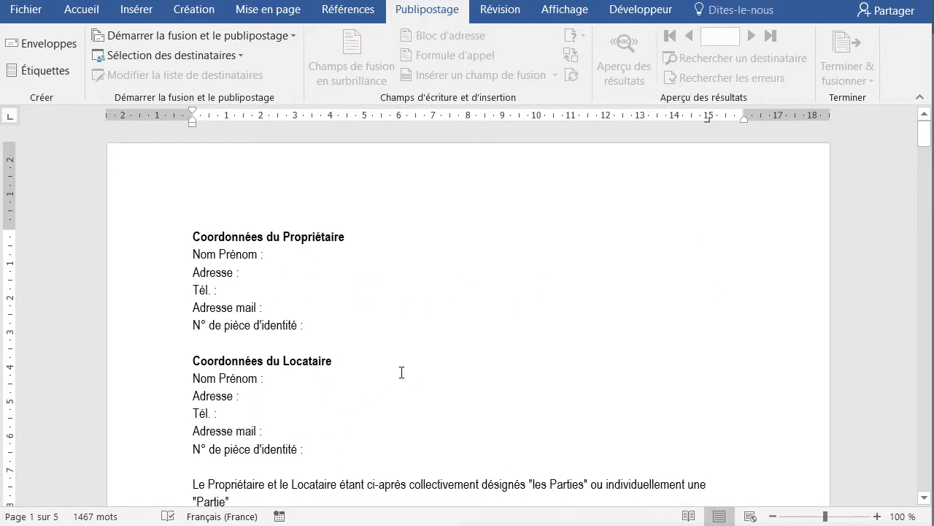
- Examine the blanks repeated through the contract: object name, Article 4 duration and daily amount, and the condition report paragraphs before the table
scroll(402, 372, "down", 5)
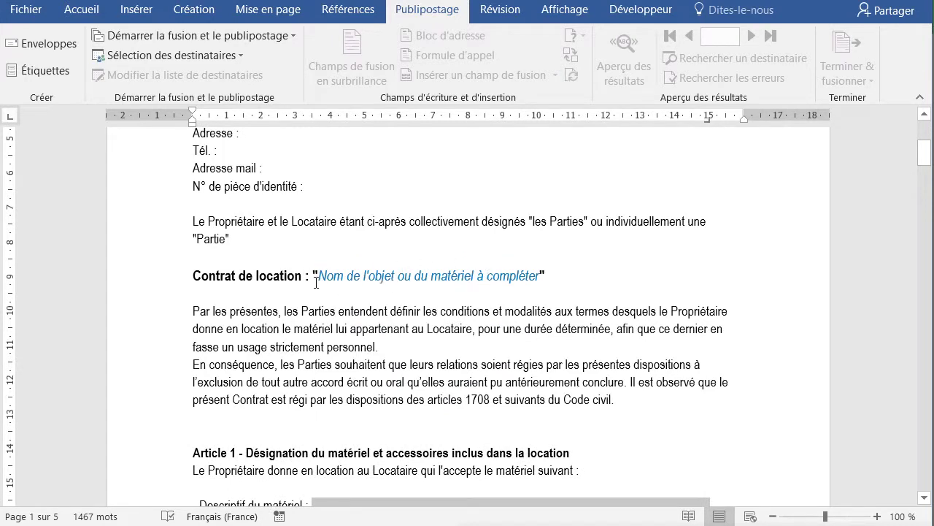
left_click_drag(320, 280, 542, 276)
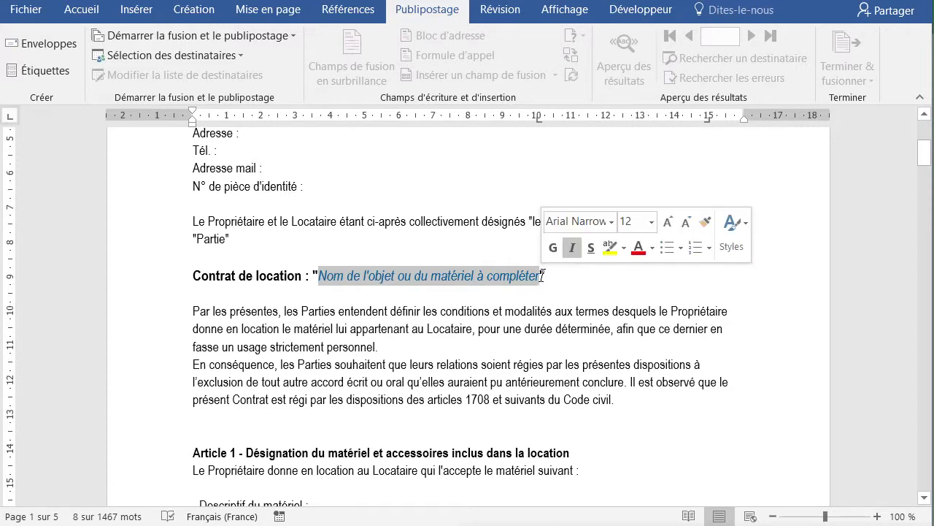
scroll(466, 351, "down", 3)
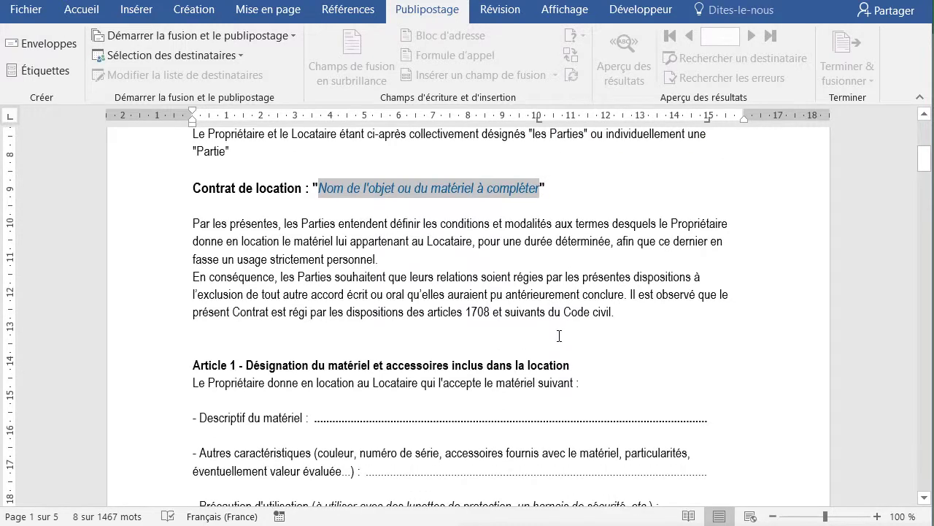
scroll(466, 350, "down", 15)
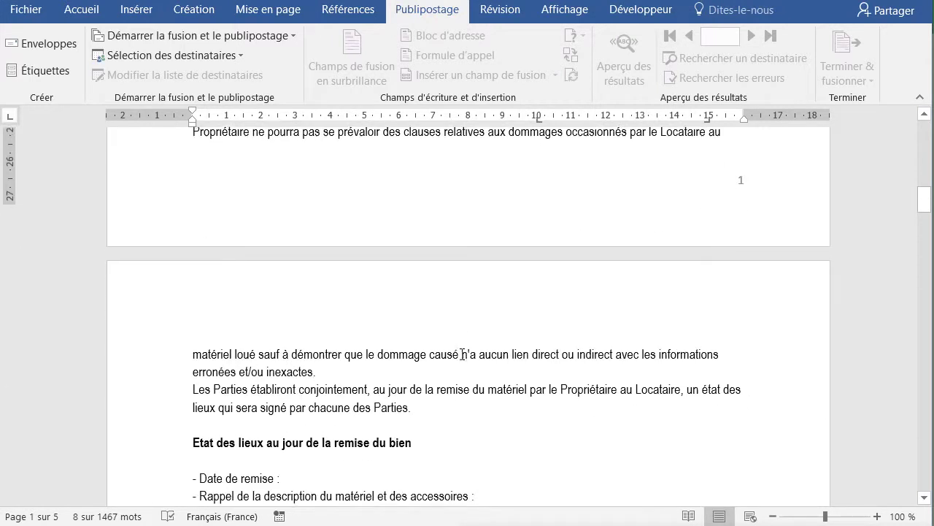
scroll(451, 365, "down", 5)
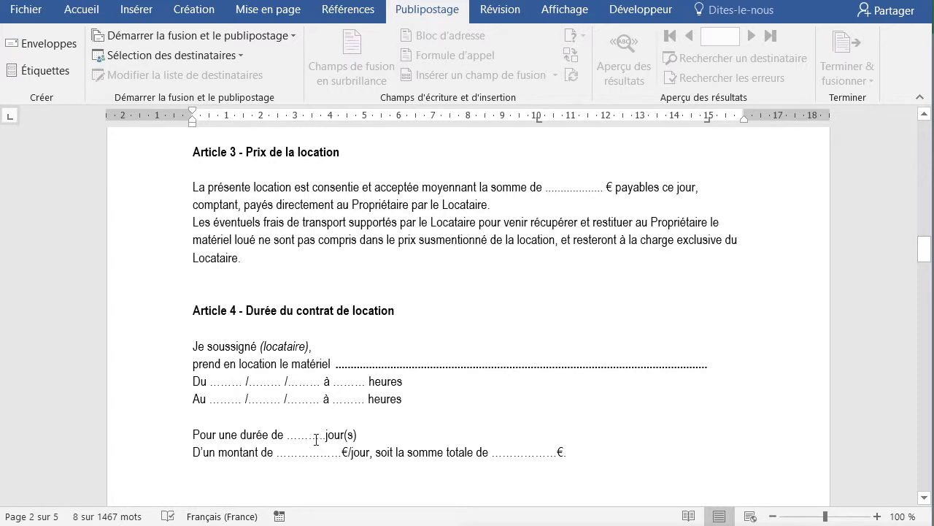
left_click_drag(286, 435, 325, 435)
left_click_drag(279, 458, 329, 457)
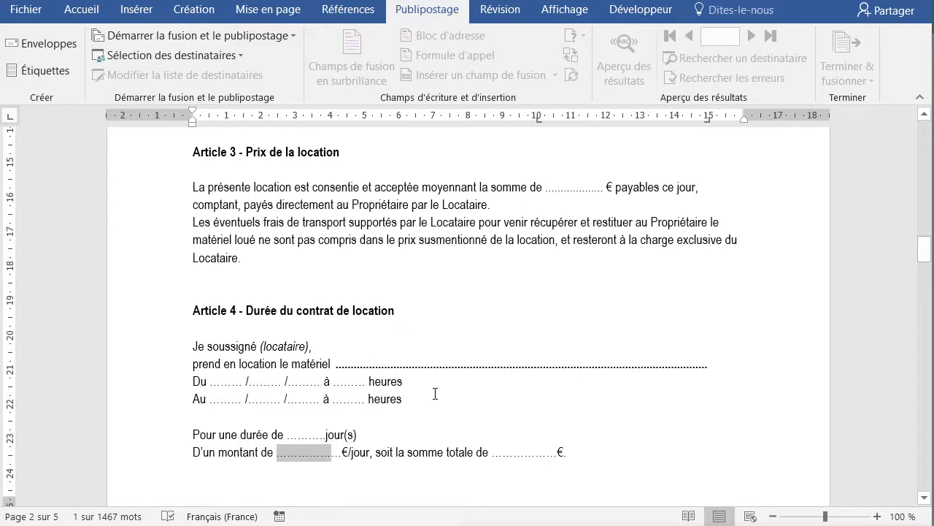
scroll(435, 395, "up", 8)
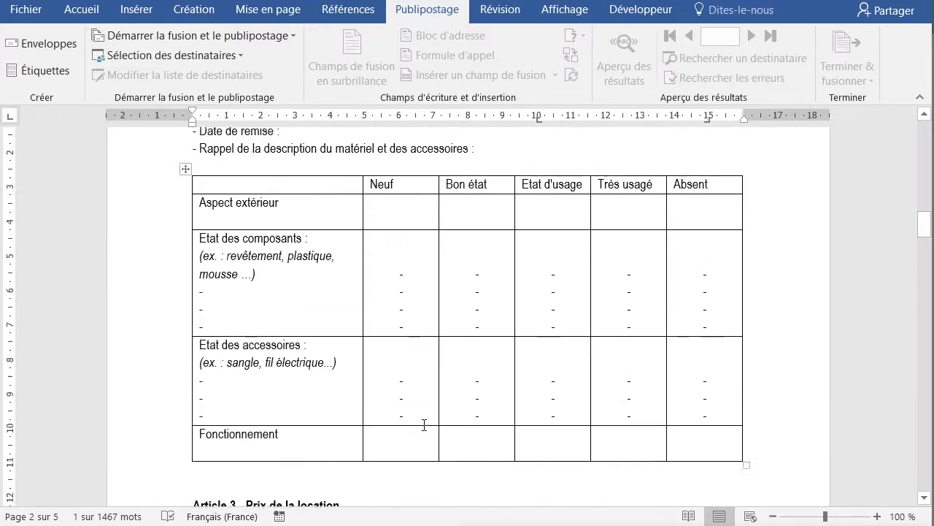
scroll(424, 425, "up", 7)
left_click_drag(432, 367, 202, 318)
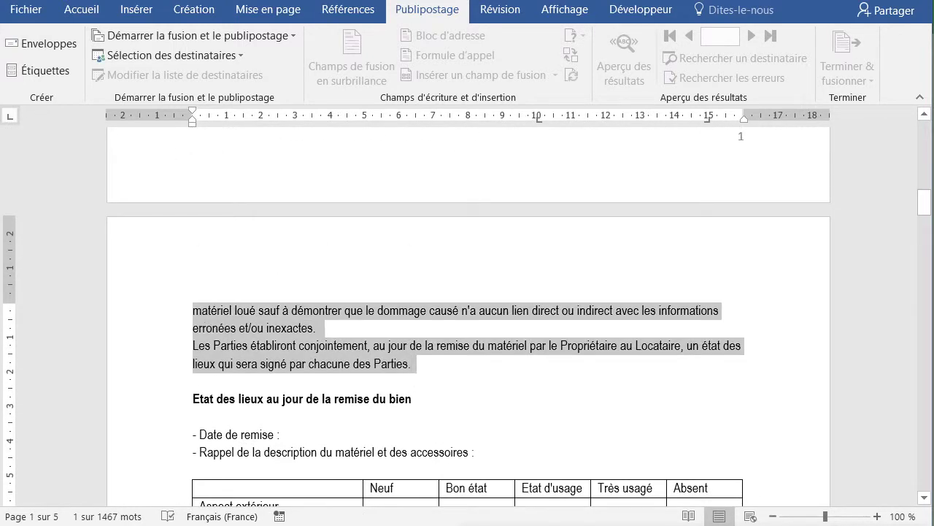
- Switch to the Excel workbook and review the Niveau 2 sheet's owner contact block and the introductory contract text in A24
key("alt+Tab")
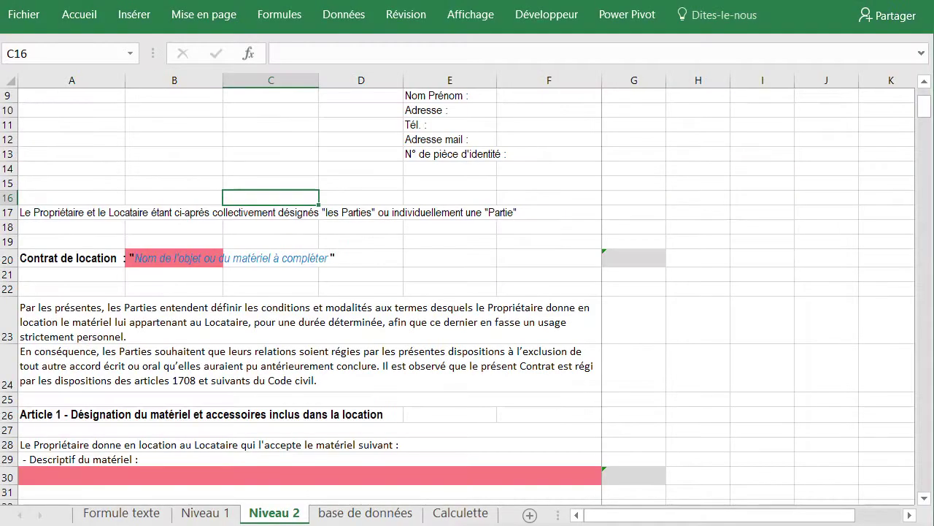
scroll(205, 365, "up", 3)
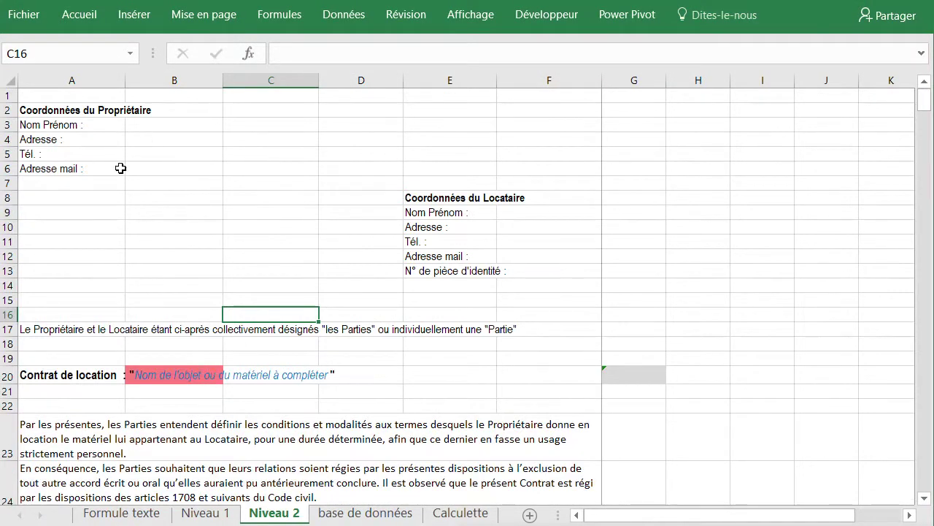
left_click_drag(40, 111, 49, 169)
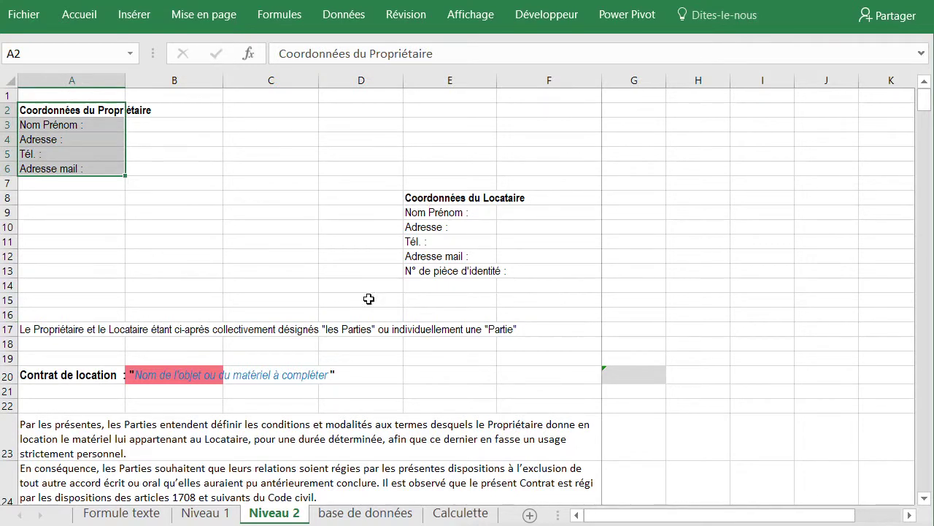
scroll(136, 281, "down", 2)
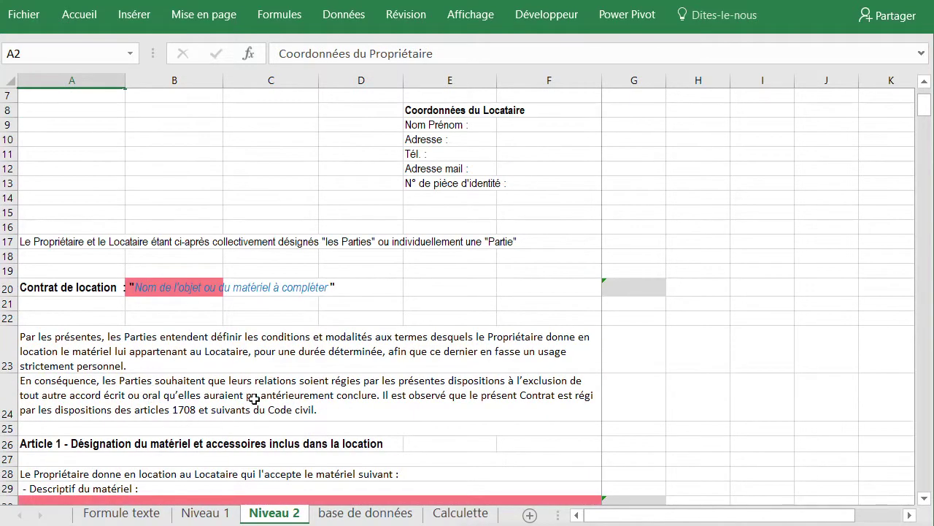
left_click(137, 394)
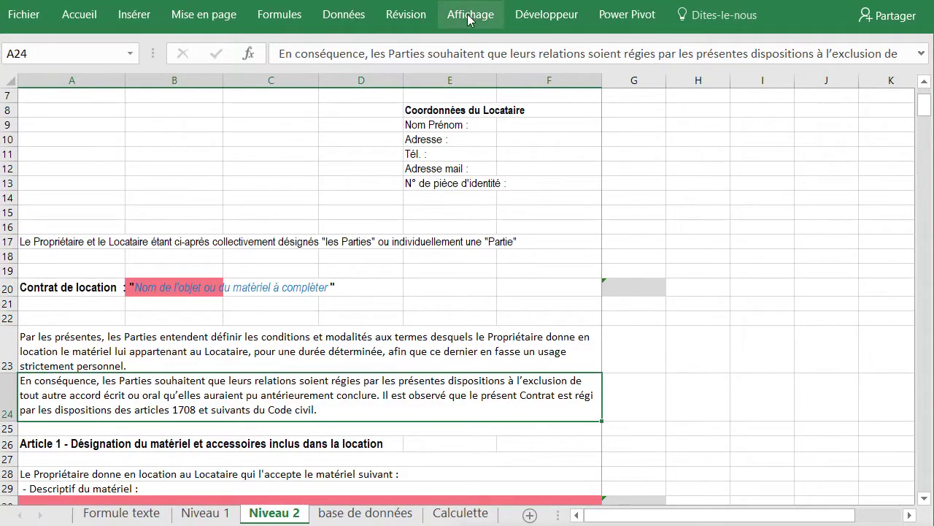
- Show the Niveau 2 sheet in Page Break Preview and look at its print area around Articles 1 and 2
left_click(453, 10)
left_click(69, 82)
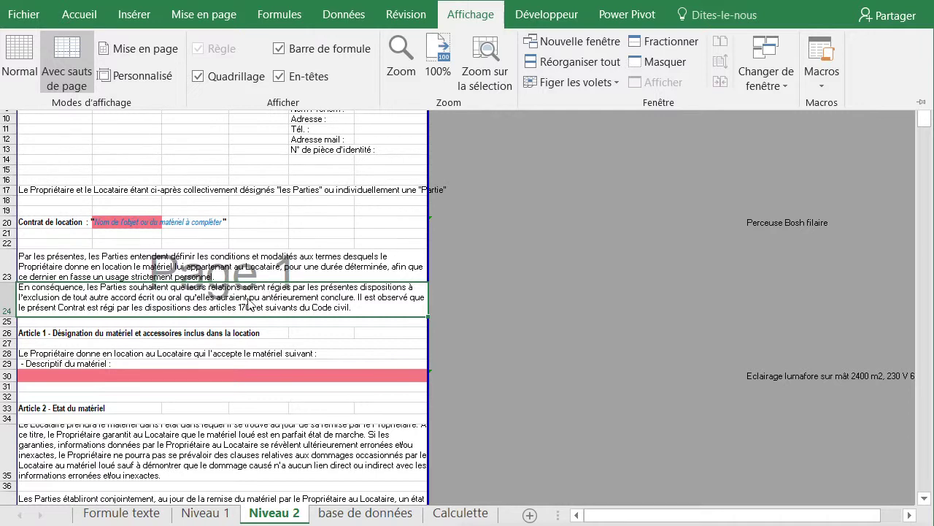
scroll(285, 353, "down", 5)
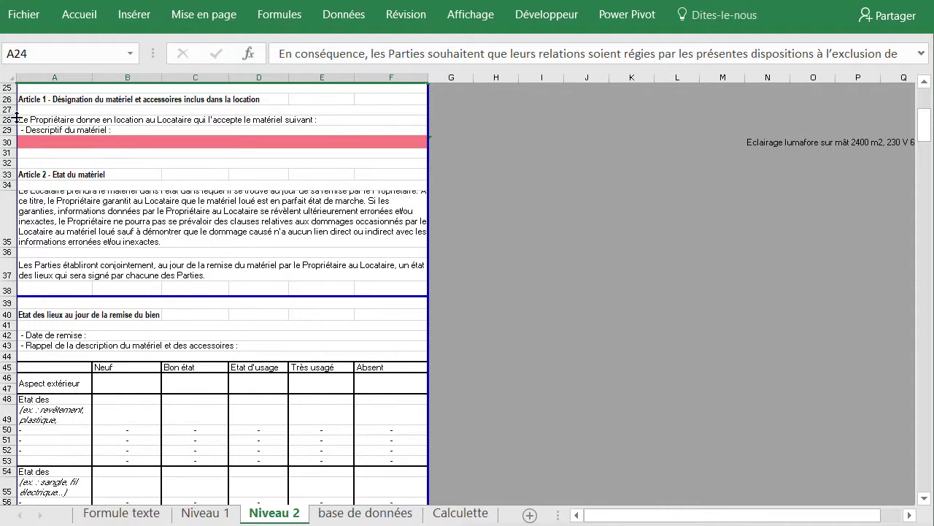
- Extend the print area to include column G and restore its edge to column F
left_click_drag(430, 125, 476, 125)
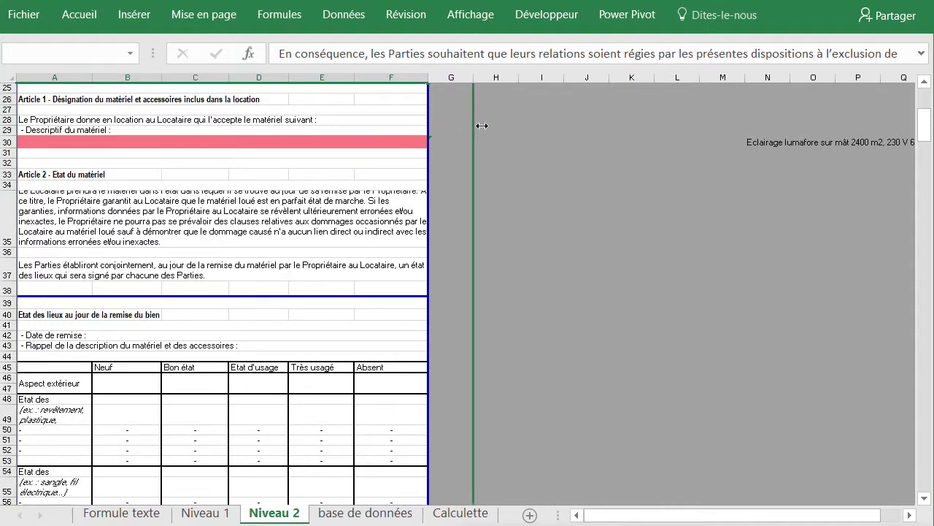
scroll(460, 205, "up", 6)
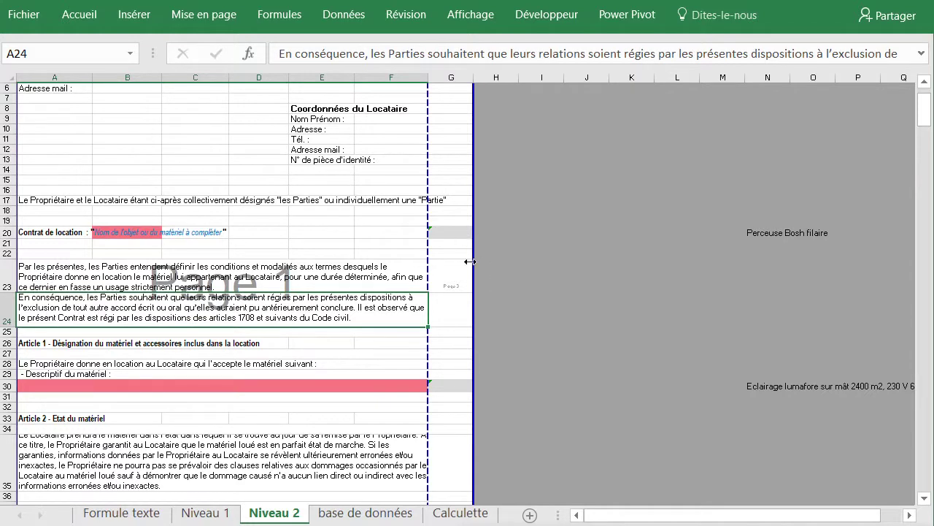
left_click_drag(474, 319, 430, 298)
- Examine how the page break divides the contract between Article 2 and the "Etat des lieux" section
scroll(284, 295, "up", 2)
scroll(256, 211, "down", 6)
scroll(248, 321, "down", 2)
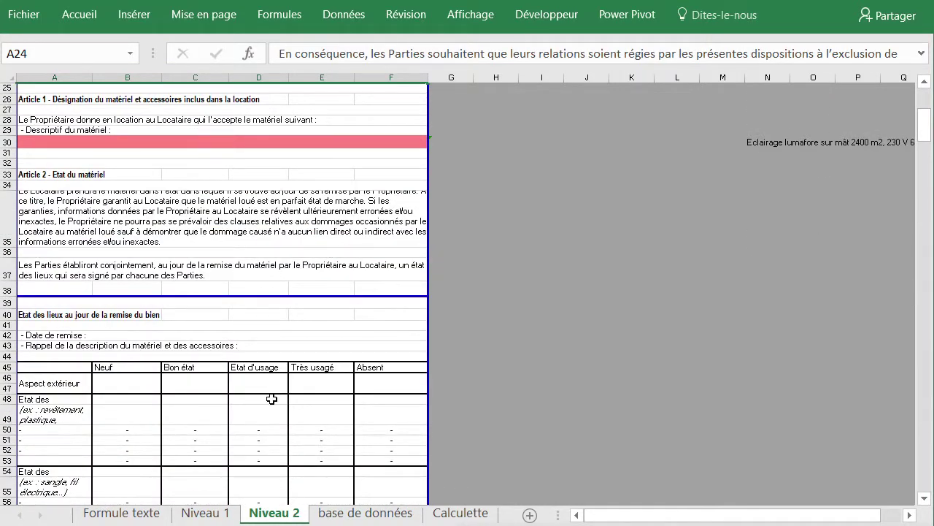
scroll(267, 388, "up", 2)
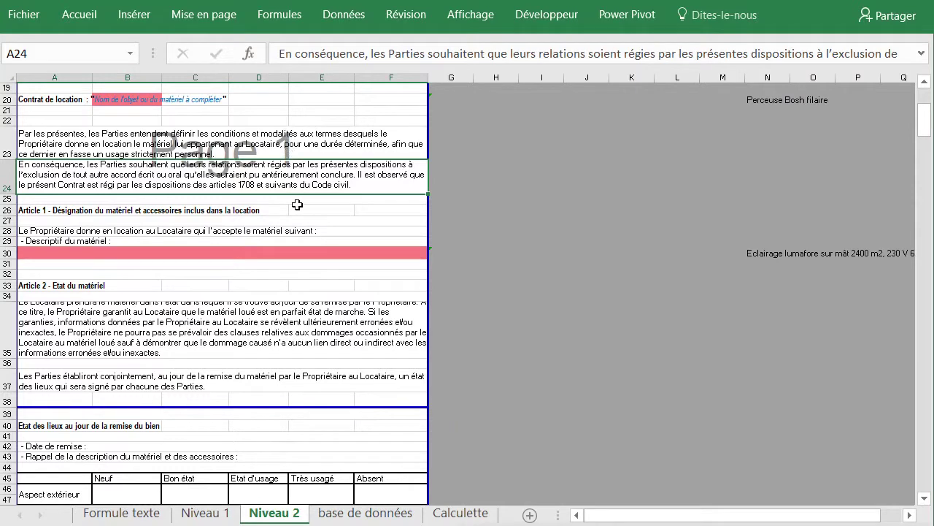
- Return the Niveau 2 sheet to Normal view and collapse the ribbon
left_click(475, 15)
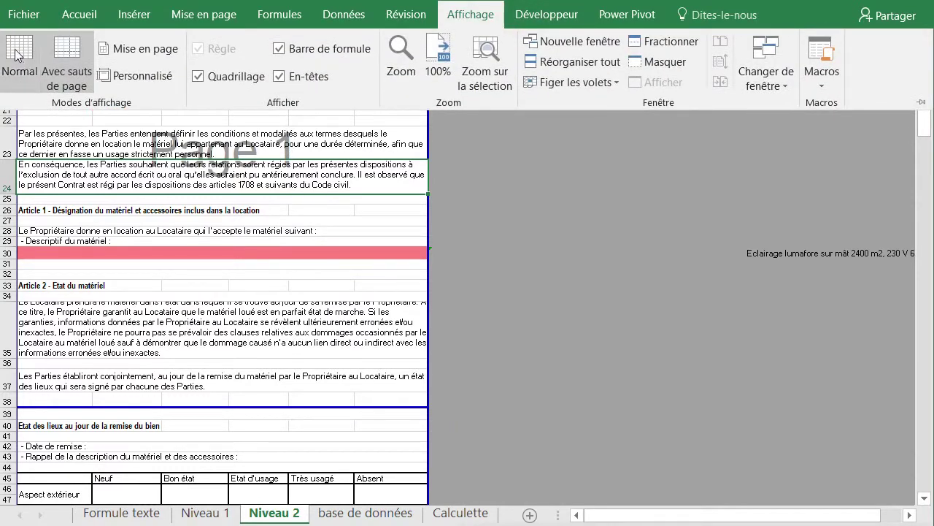
left_click(19, 55)
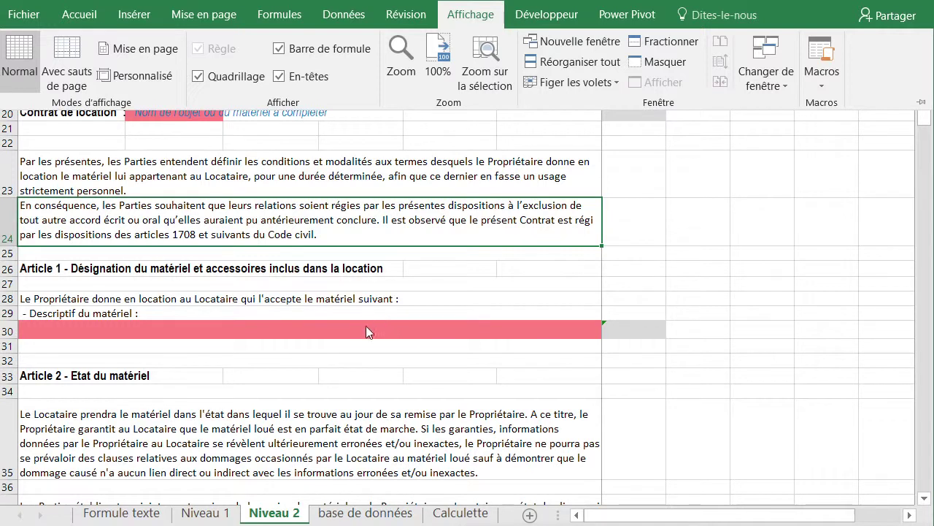
key("ctrl+F1")
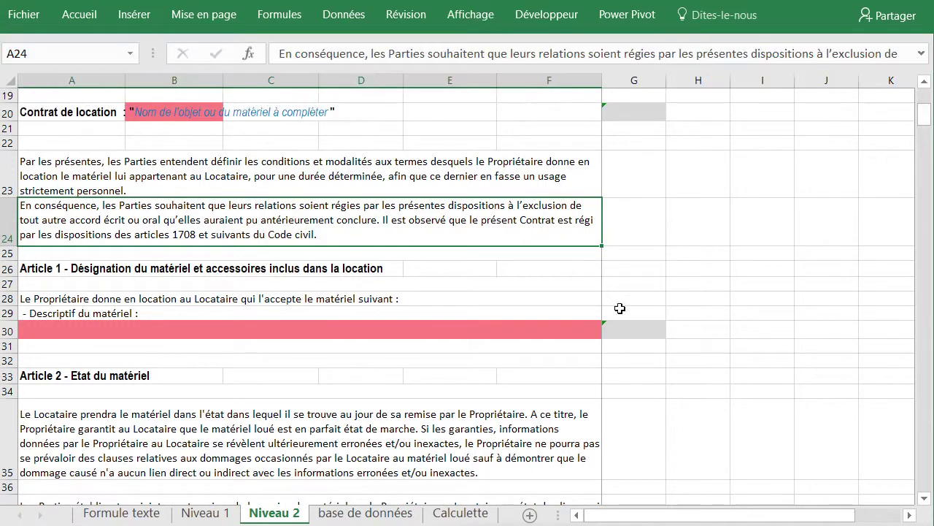
- Review the product names, descriptions and daily rental prices in the "base de données" sheet
scroll(500, 321, "up", 6)
left_click(274, 261)
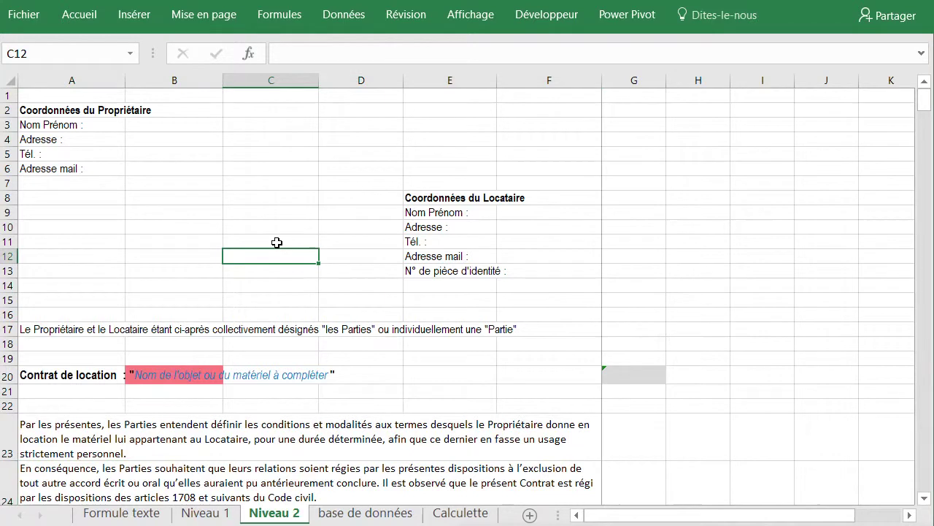
scroll(365, 306, "down", 2)
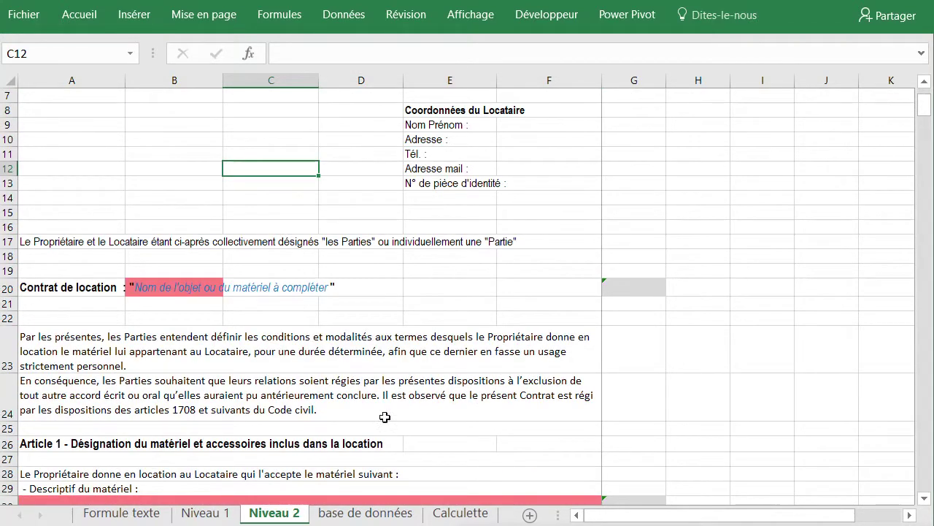
left_click(365, 513)
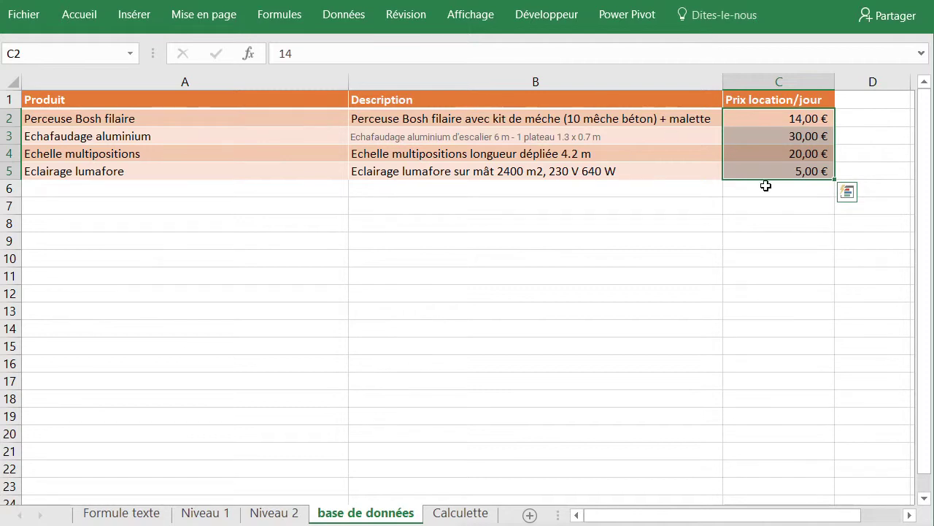
left_click_drag(105, 118, 119, 171)
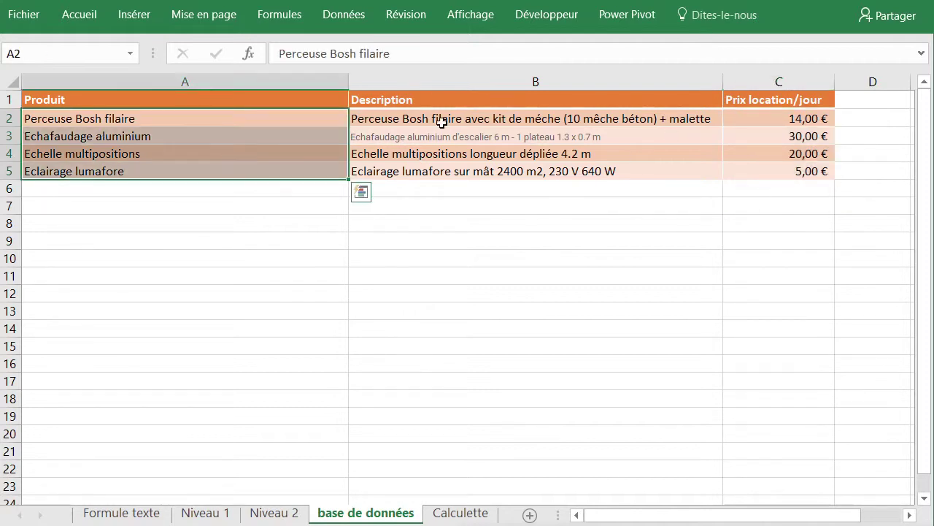
left_click_drag(440, 119, 475, 173)
left_click_drag(752, 121, 759, 170)
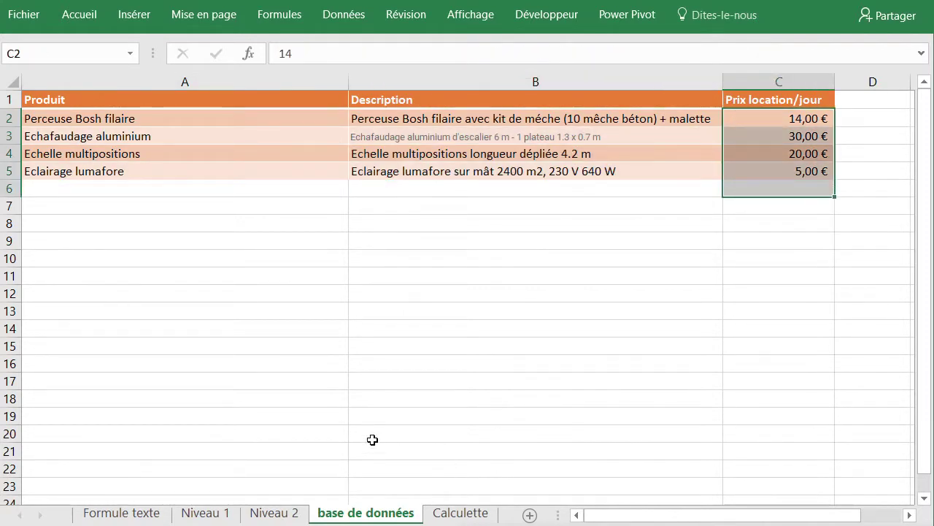
- Examine the highlighted fields of the Niveau 2 contract, from the equipment name and description to Articles 3 and 4
left_click(273, 513)
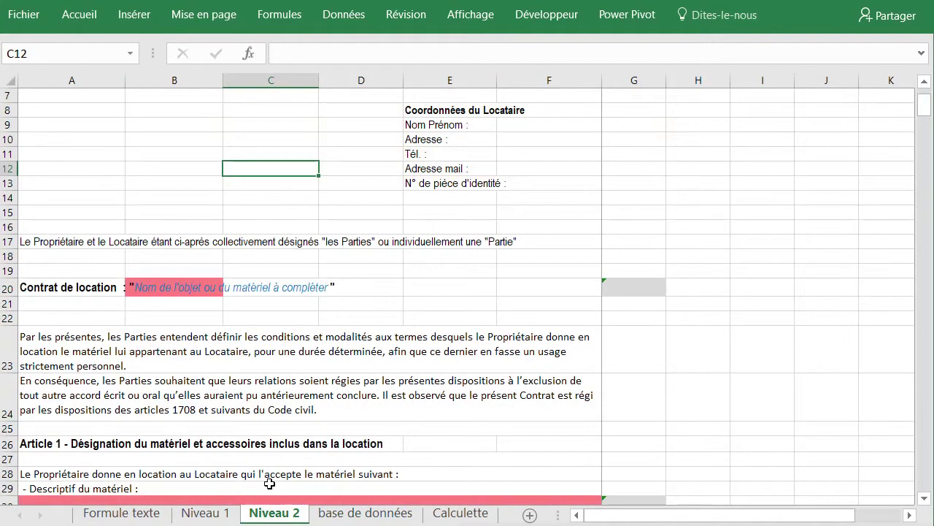
left_click(162, 283)
scroll(220, 417, "down", 2)
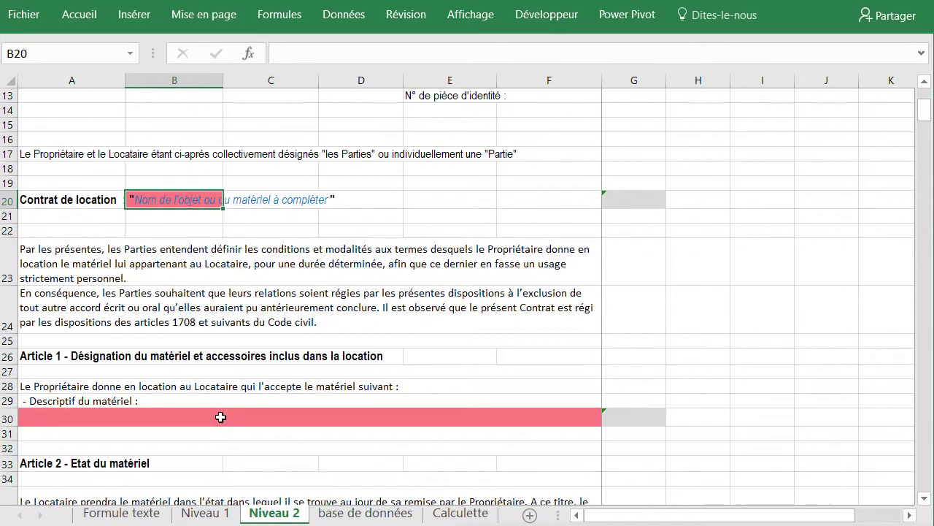
left_click(102, 413)
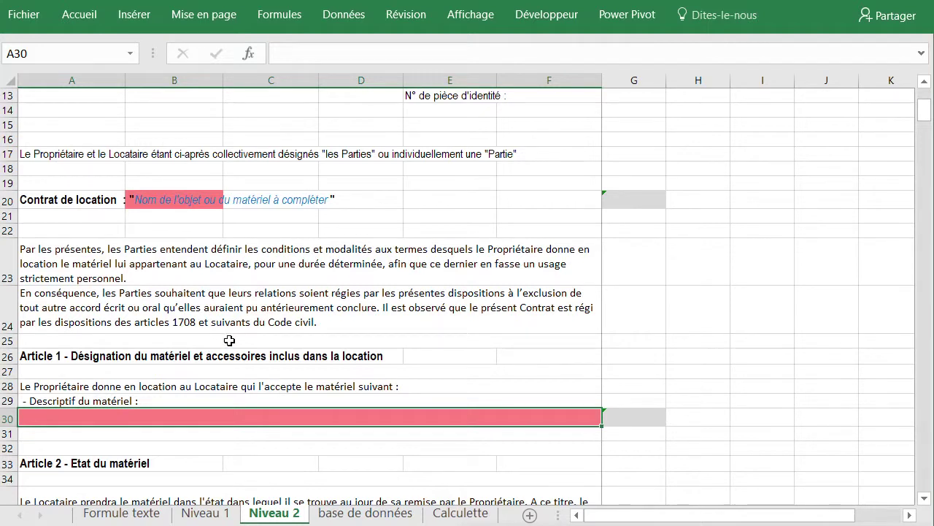
scroll(229, 340, "down", 13)
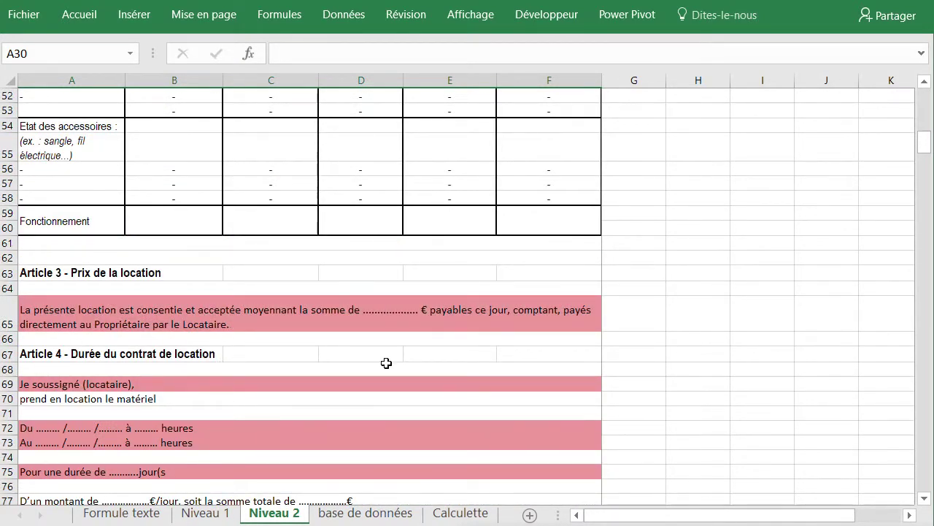
scroll(386, 362, "down", 1)
scroll(386, 364, "up", 18)
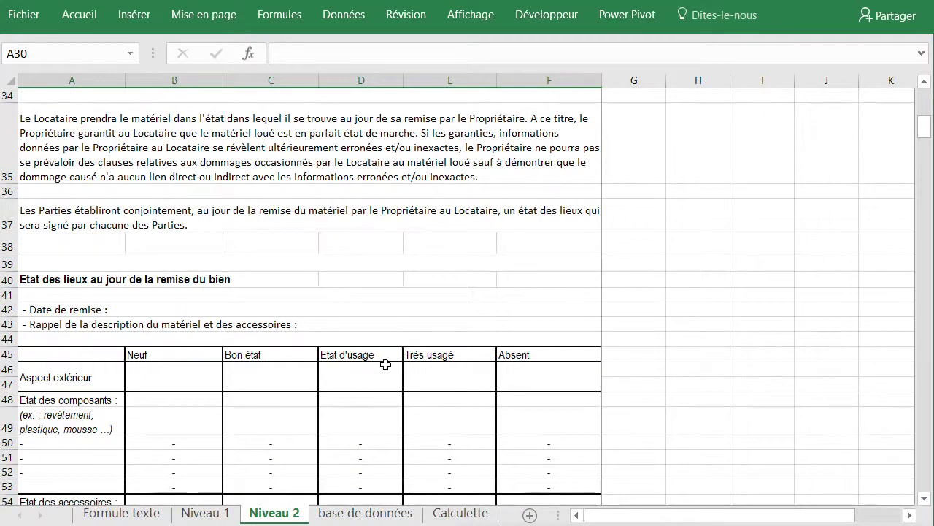
scroll(385, 364, "down", 2)
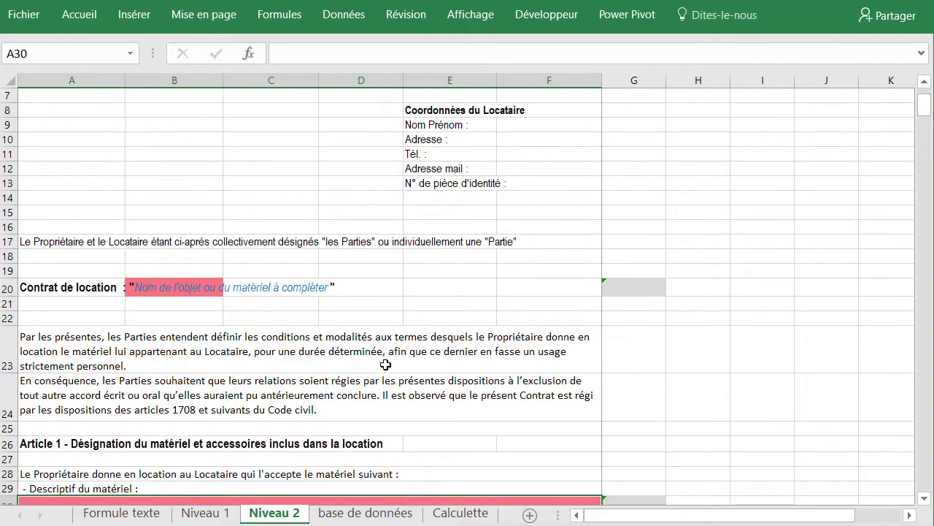
scroll(386, 364, "down", 1)
- Set the data validation of the equipment name cell B20 to allow a list (Liste)
left_click(163, 241)
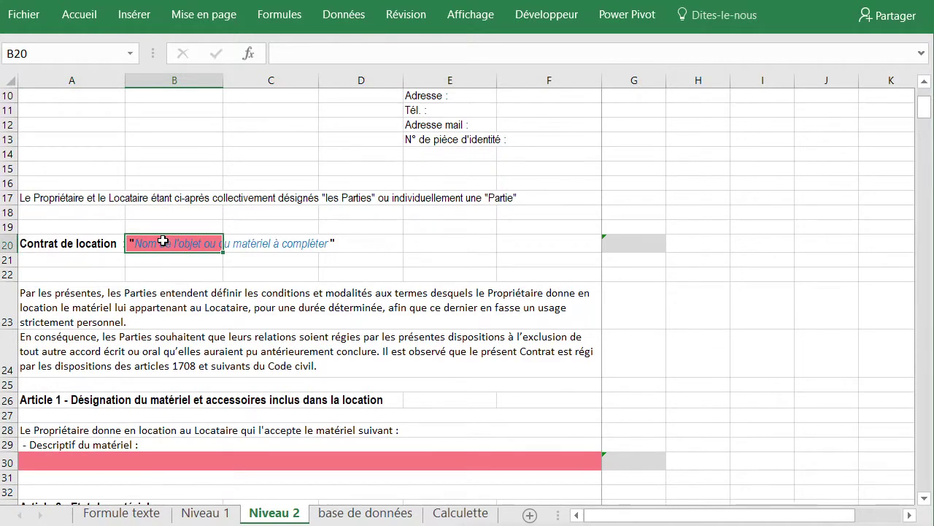
left_click(337, 17)
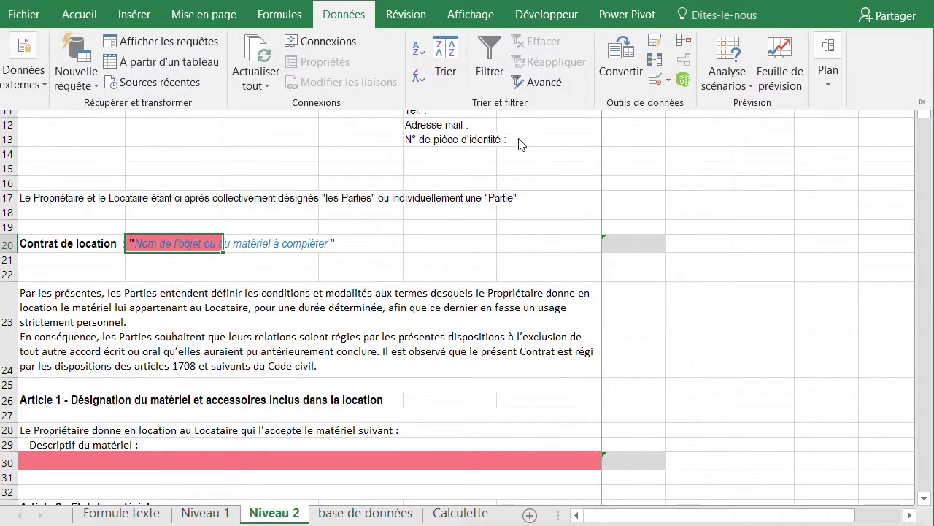
left_click(669, 81)
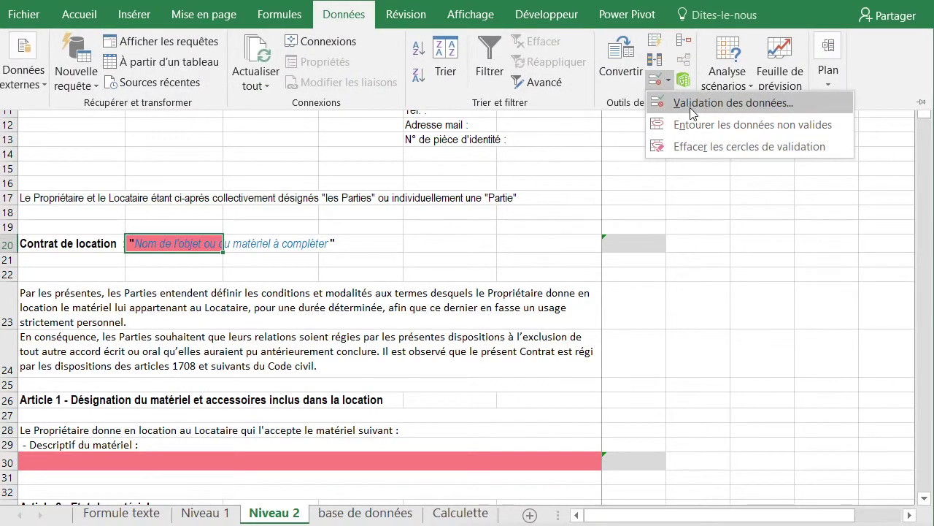
left_click(690, 103)
left_click(514, 214)
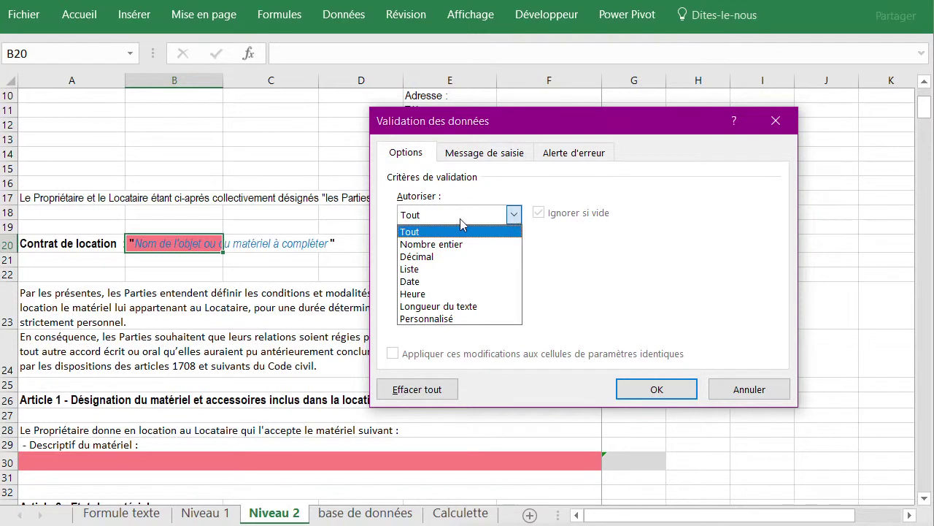
left_click(444, 269)
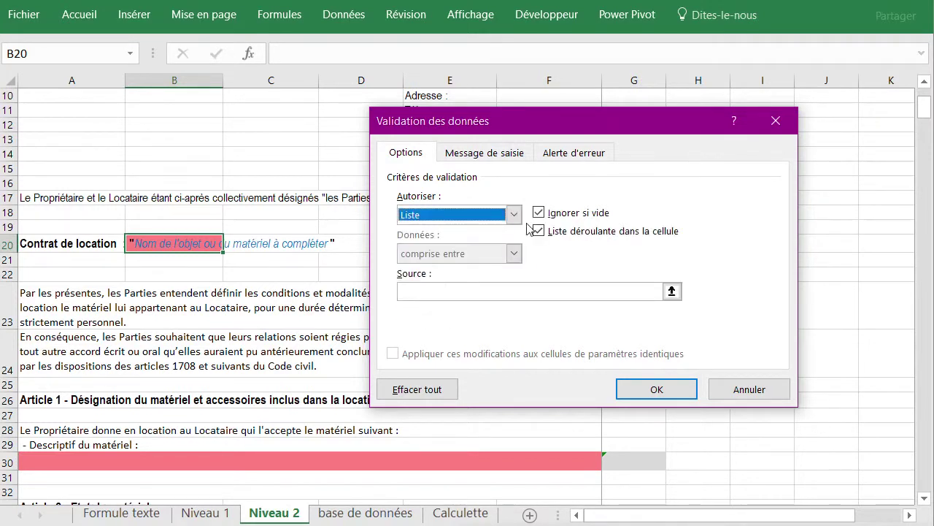
- Use the product names in A2:A5 of "base de données" as the validation list source and apply the rule
left_click(671, 292)
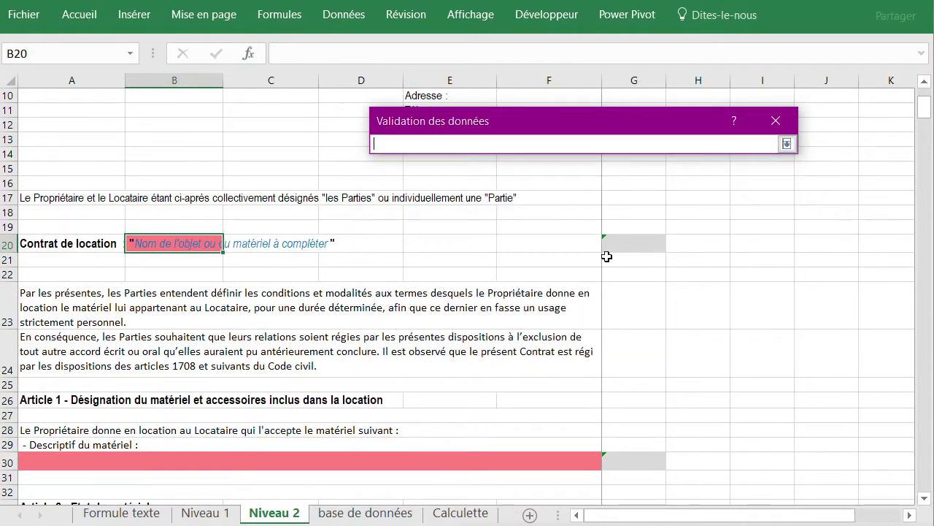
left_click(341, 518)
left_click_drag(55, 120, 79, 170)
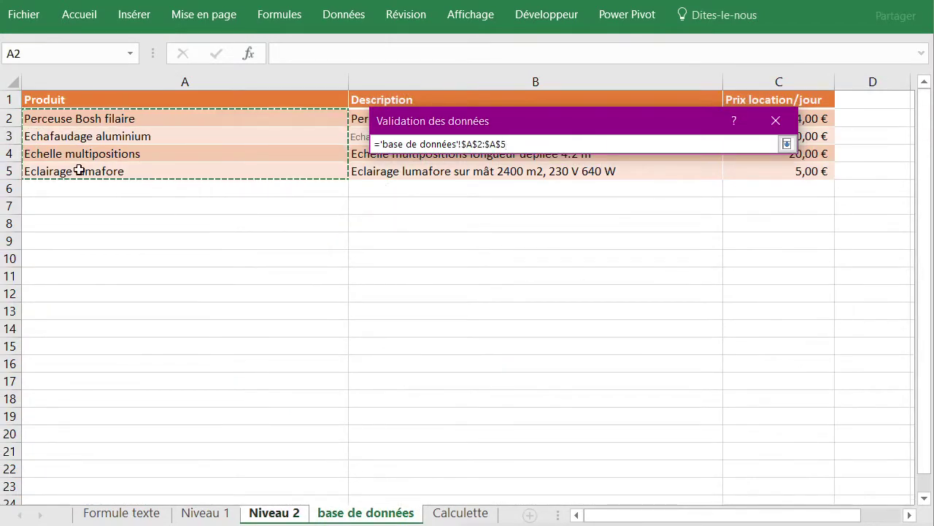
key("Return")
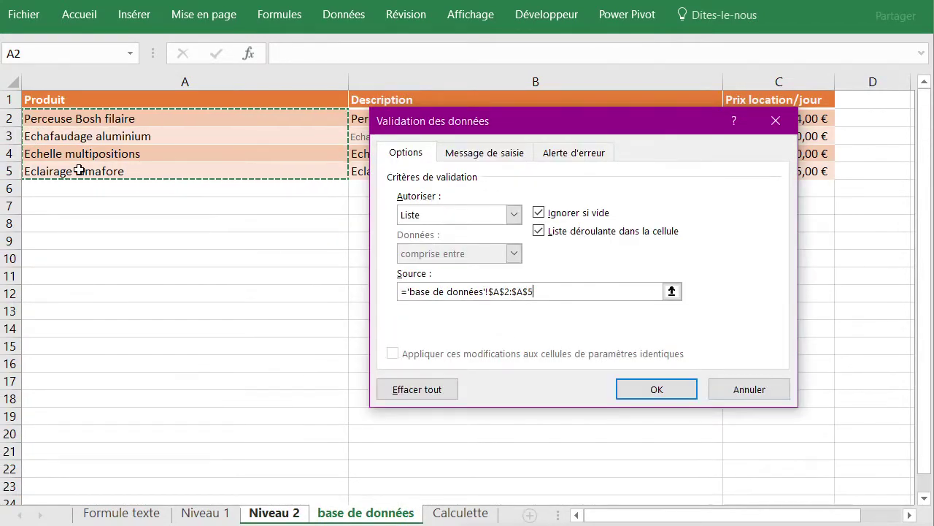
left_click(644, 389)
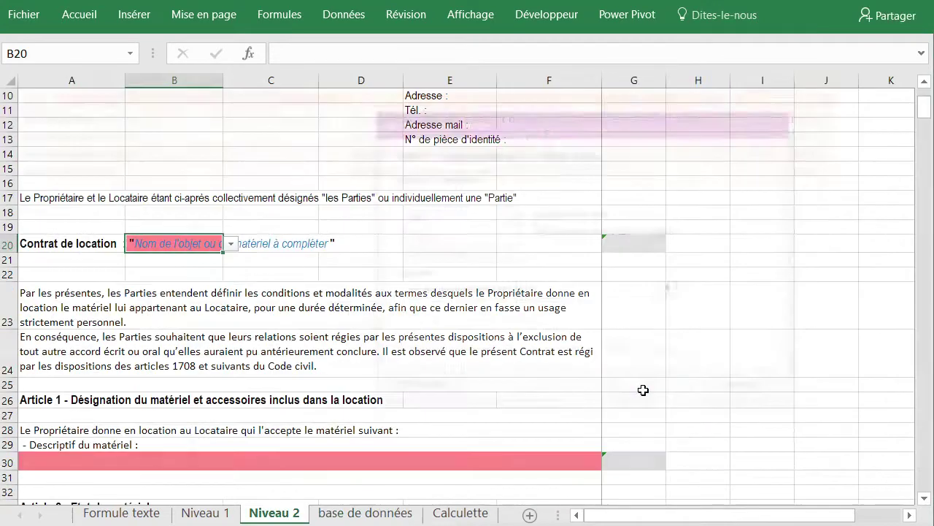
- Try the B20 drop-down list with "Echafaudage aluminium" and replace that choice with "Perceuse Bosh filaire"
left_click(231, 245)
left_click(191, 269)
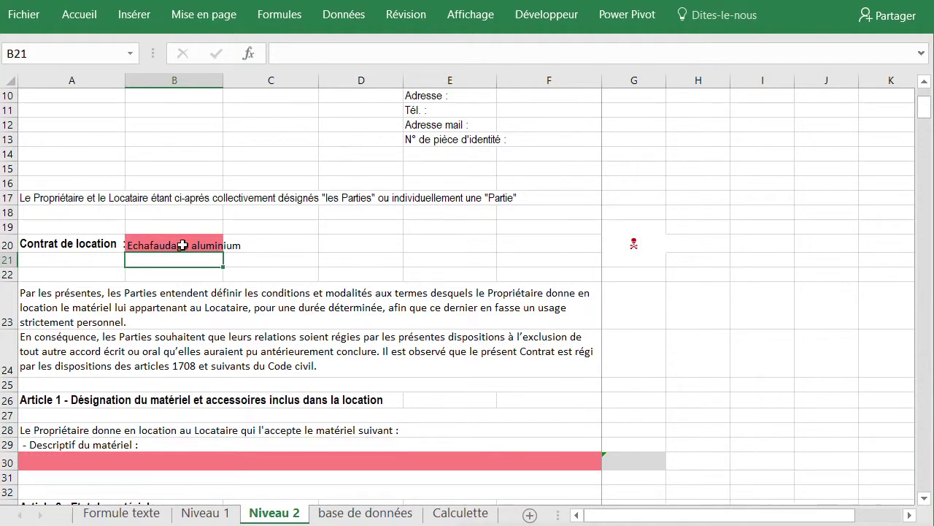
left_click(219, 245)
left_click(231, 246)
left_click(168, 253)
left_click(174, 262)
- Start a RECHERCHEV formula in the equipment description cell A30 with B20 as the lookup value
scroll(306, 277, "down", 2)
left_click(173, 370)
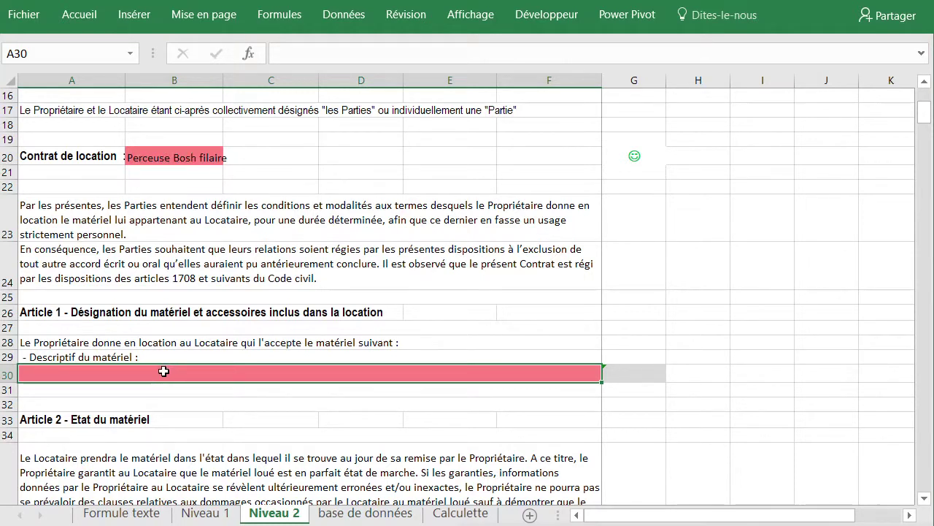
type("=")
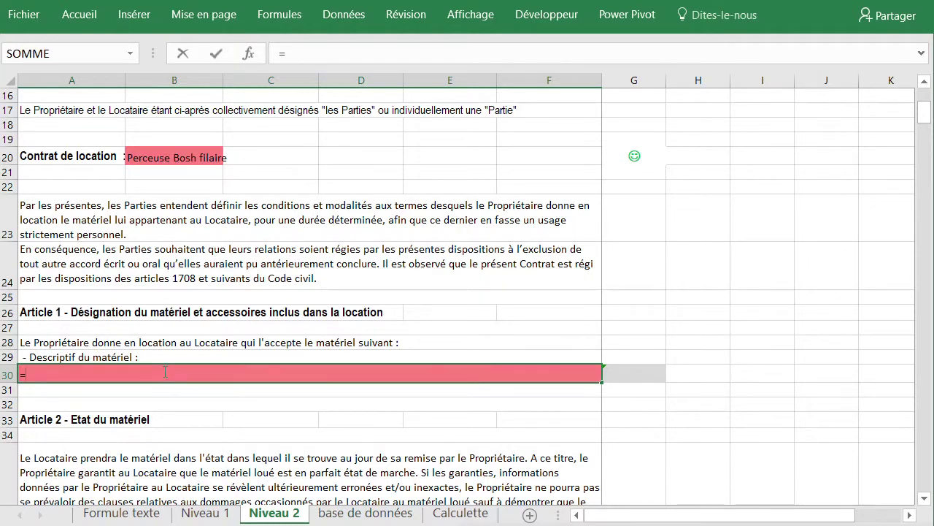
type("re")
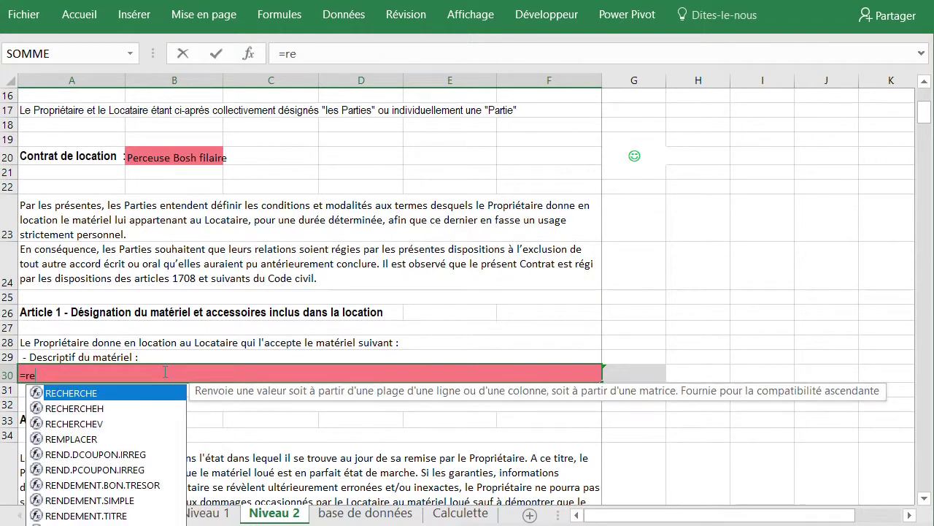
double_click(100, 424)
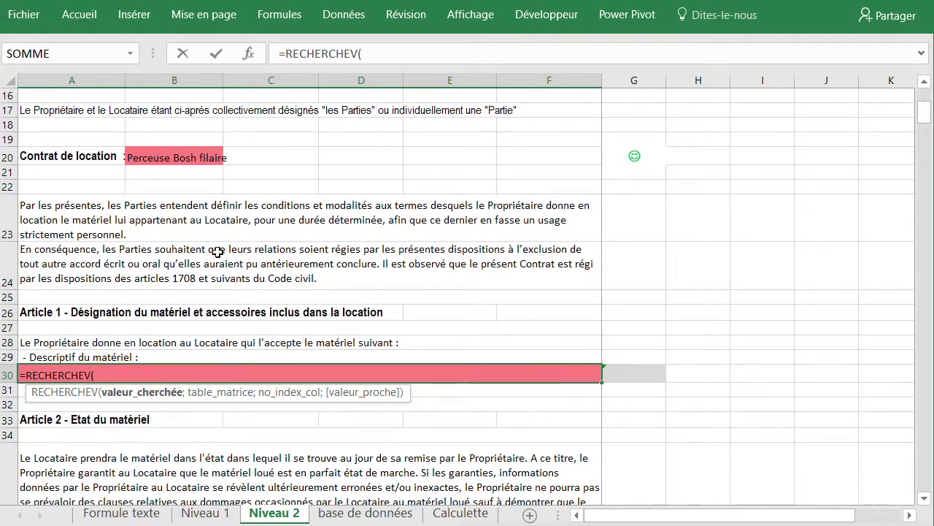
left_click(147, 165)
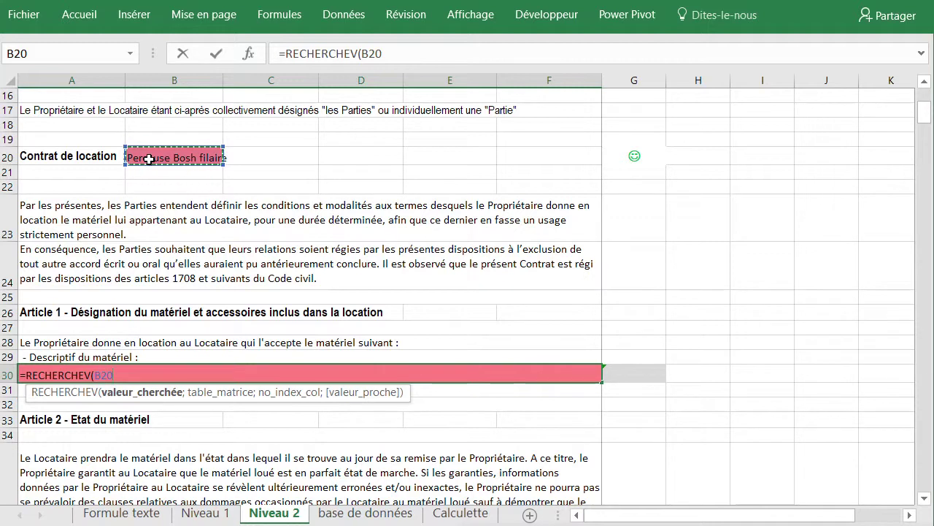
type(";")
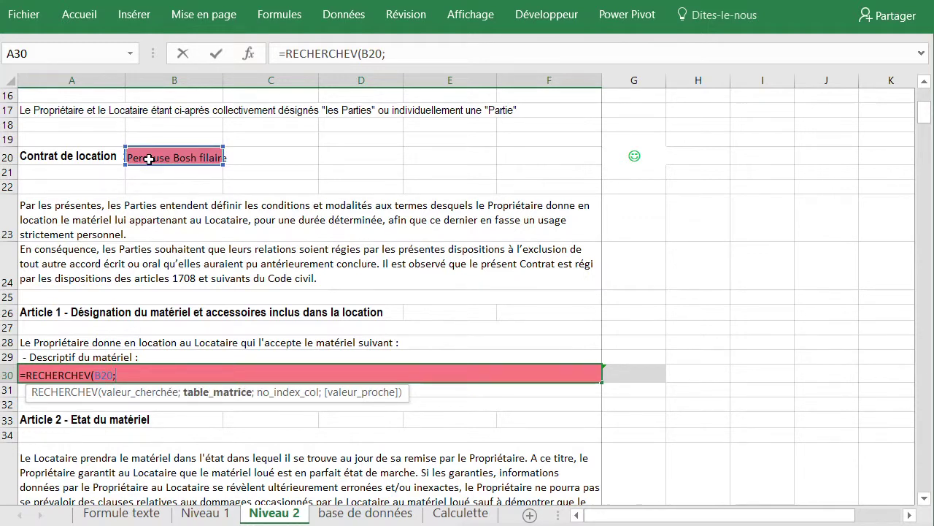
- Set the formula's lookup table to range A2:C5 of the "base de données" sheet
left_click(365, 512)
left_click_drag(100, 121, 774, 173)
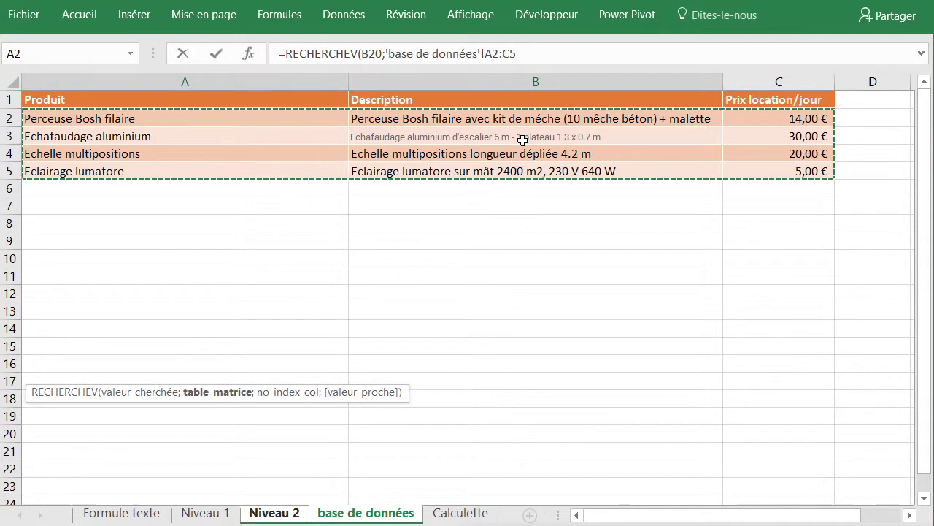
key("Return")
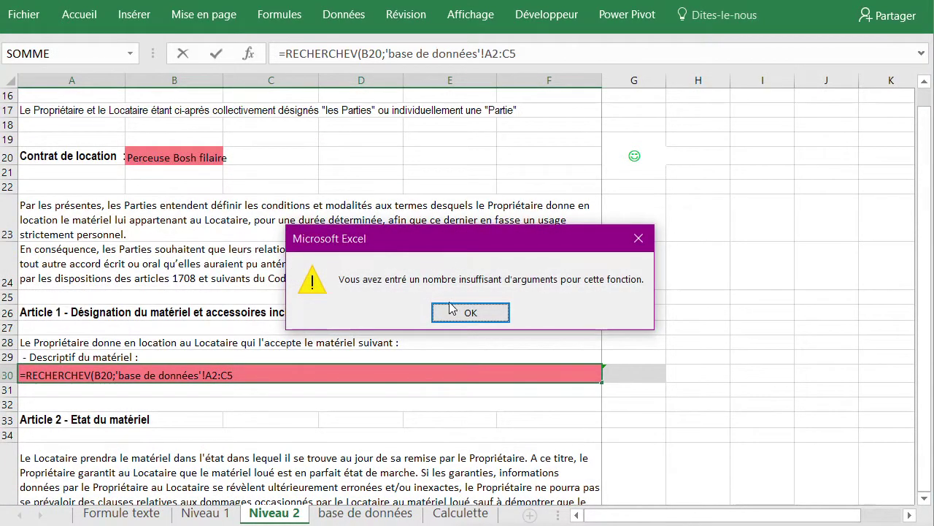
left_click(465, 306)
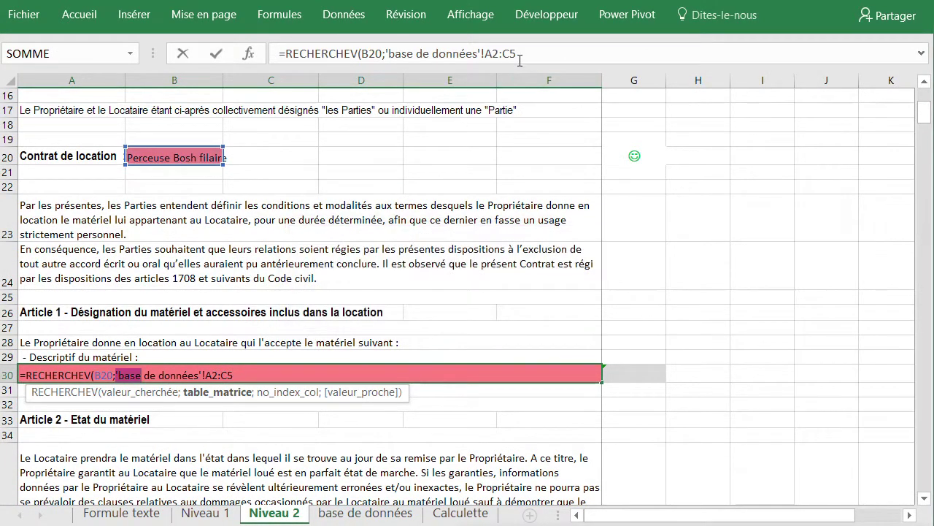
- Complete the A30 formula with column index 2 and exact match FAUX, and validate it
left_click(522, 54)
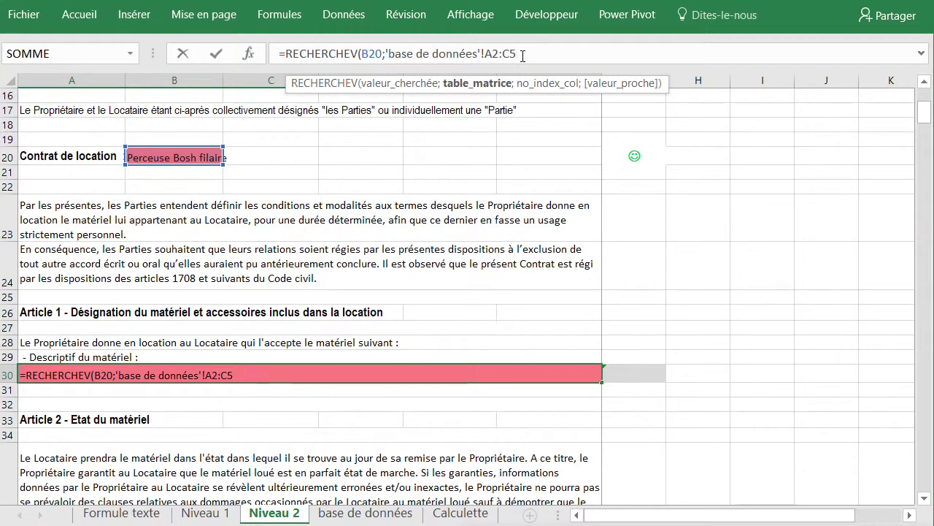
type(";")
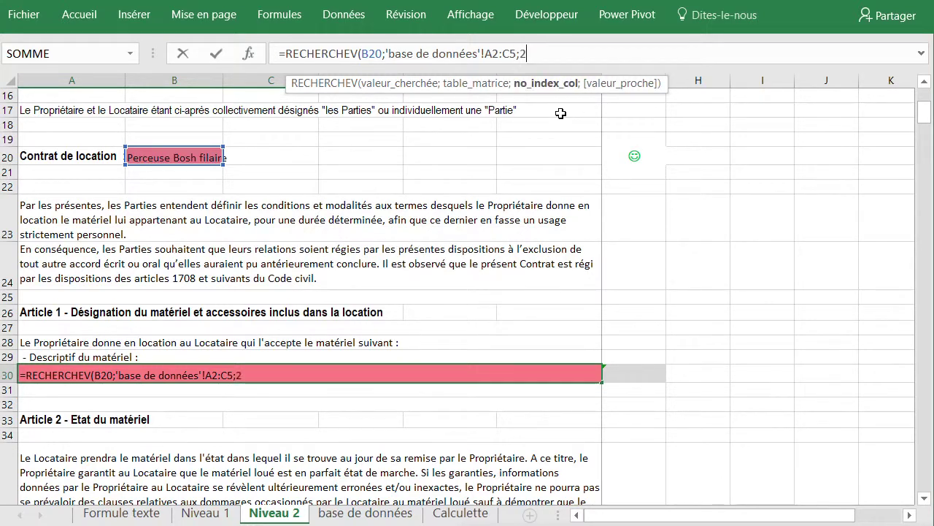
type("2;")
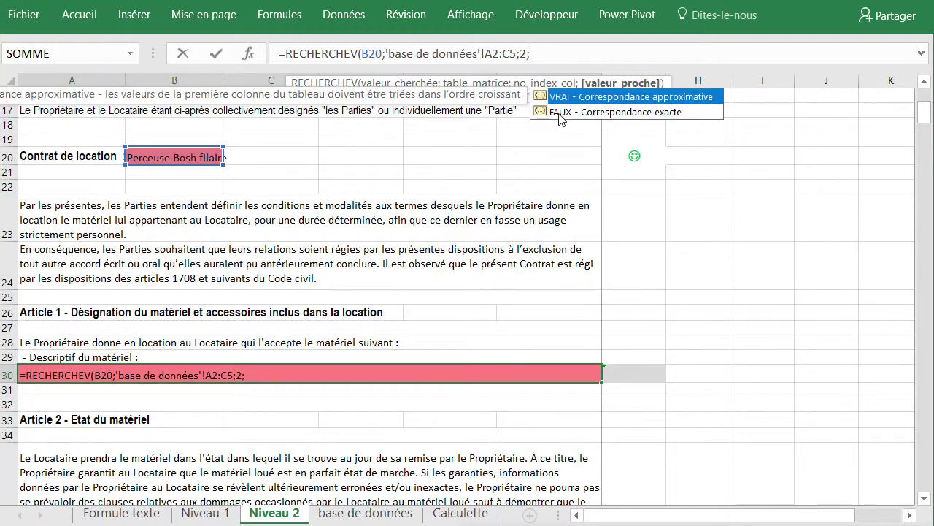
double_click(560, 114)
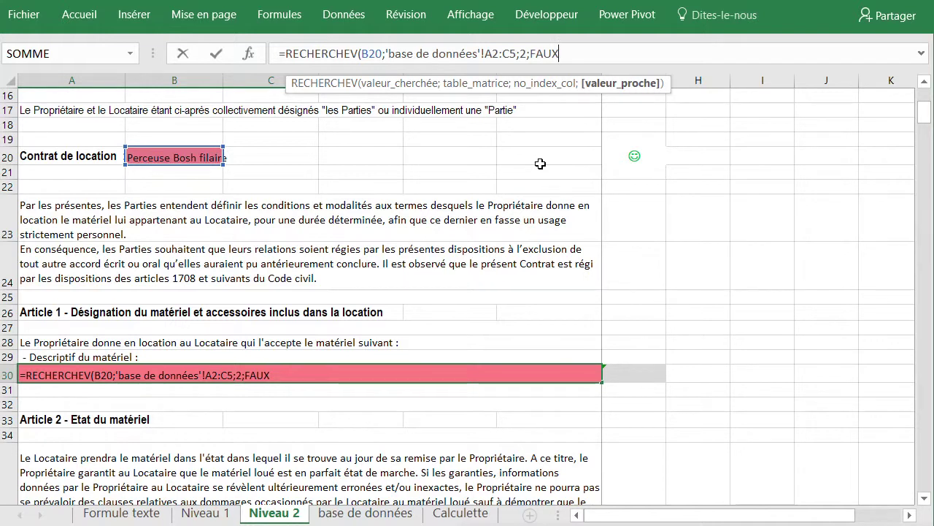
type(")")
key("Return")
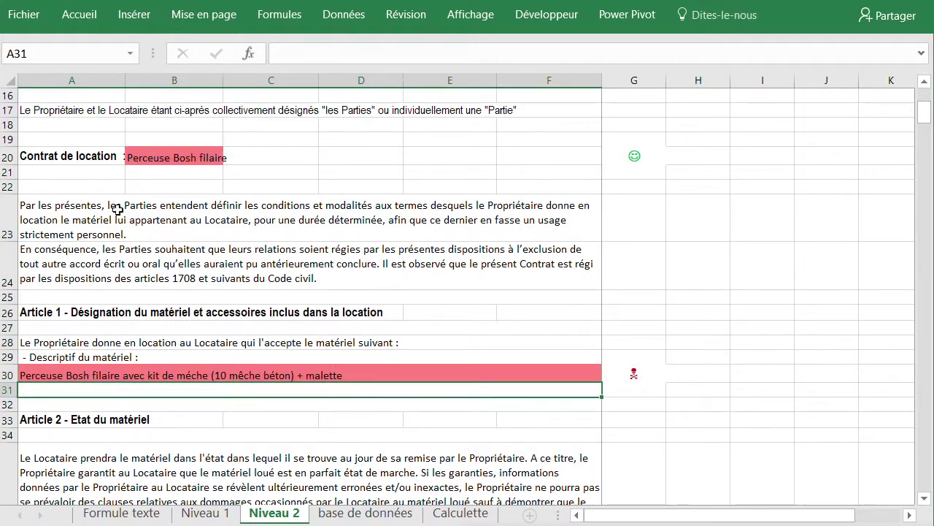
- Test the description lookup by choosing "Echelle multipositions" in the B20 product list
left_click(192, 157)
left_click(230, 157)
left_click(173, 190)
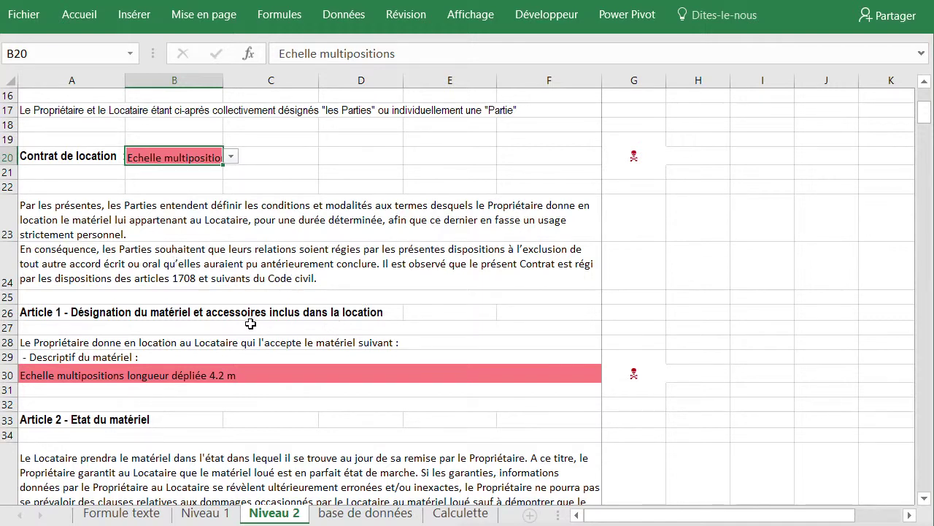
- Review the "Niveau 2" contract's cells to fill: owner and tenant details, product, description, rental price and rental dates
scroll(250, 323, "down", 14)
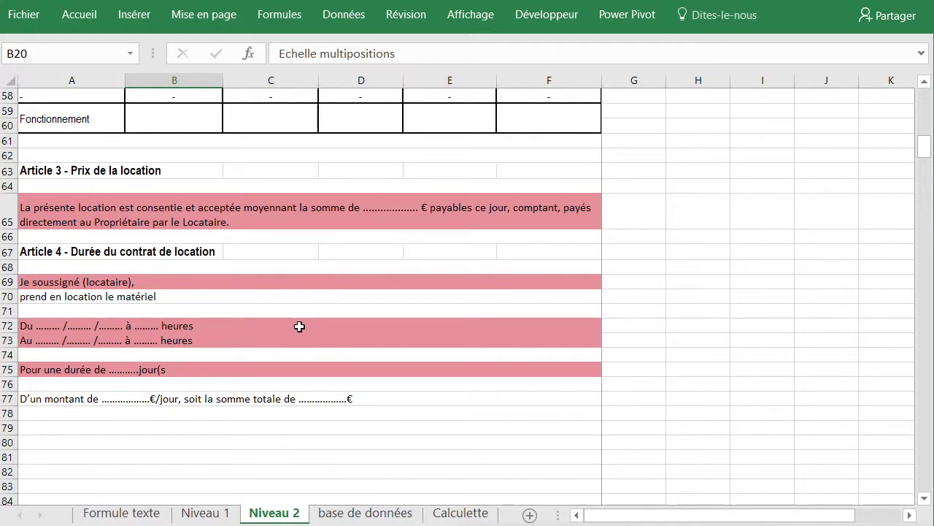
scroll(299, 326, "up", 6)
scroll(299, 326, "up", 13)
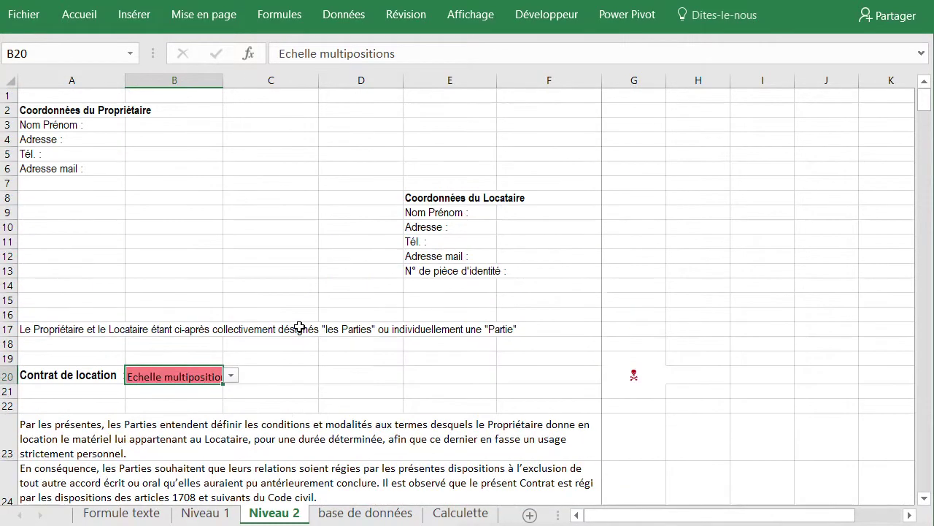
left_click_drag(154, 127, 166, 176)
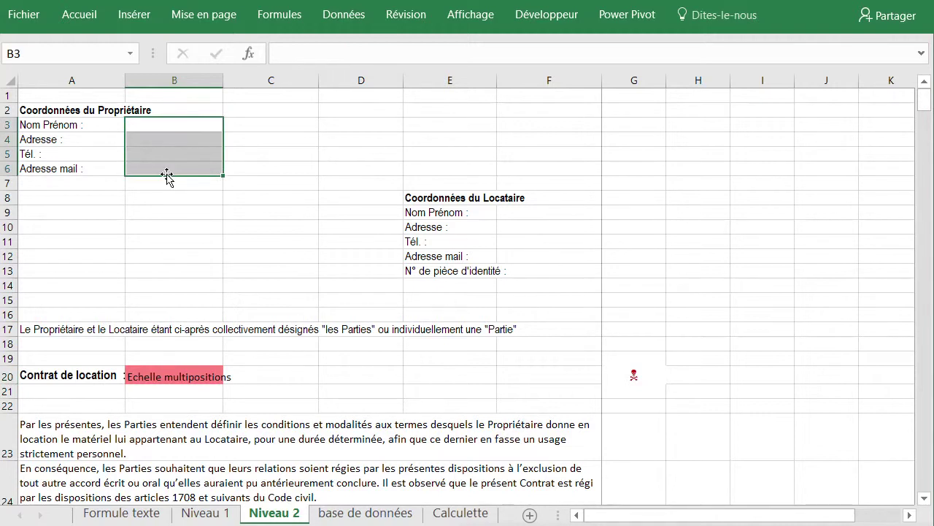
left_click(275, 256)
left_click_drag(521, 212, 538, 269)
scroll(219, 304, "down", 4)
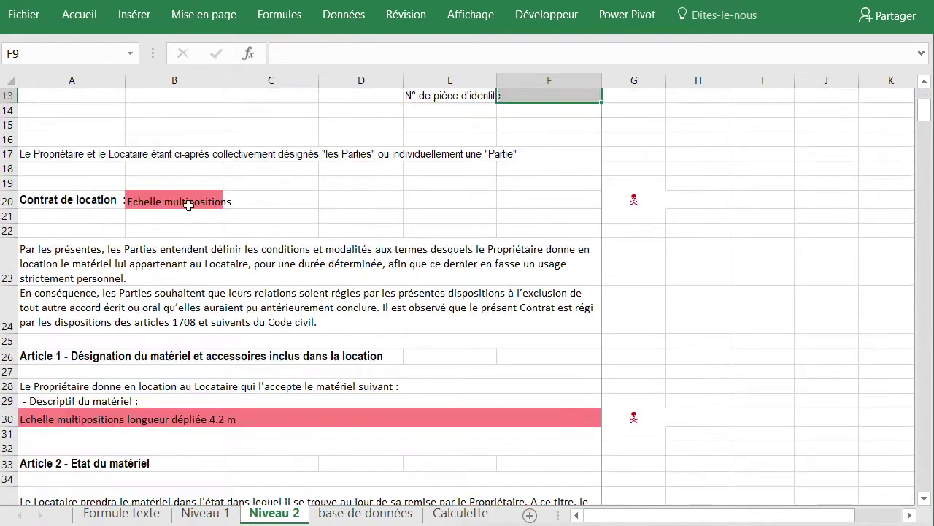
left_click(181, 197)
left_click(170, 419)
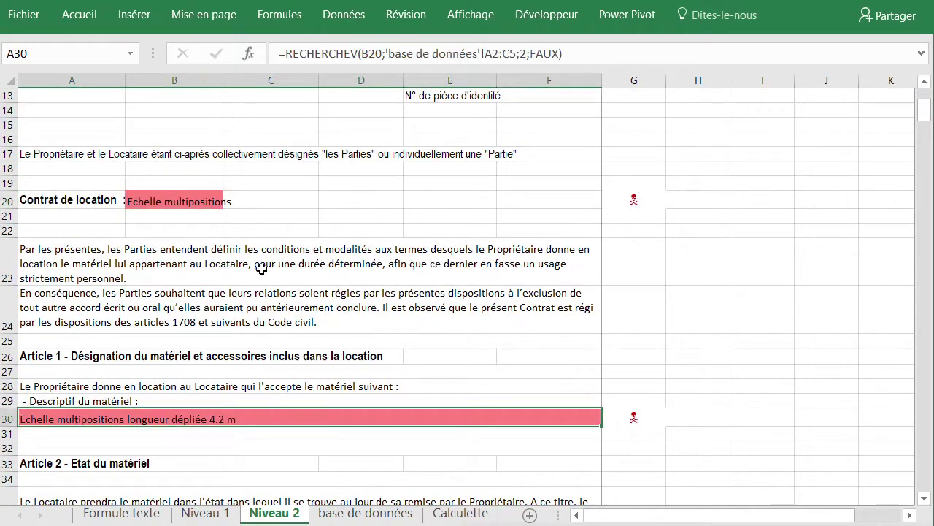
scroll(259, 270, "down", 5)
scroll(256, 276, "down", 9)
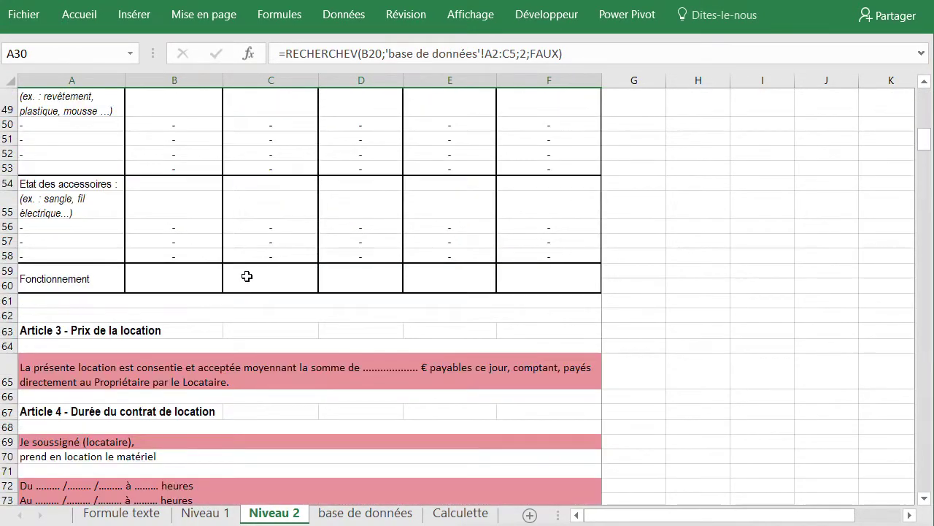
left_click(382, 268)
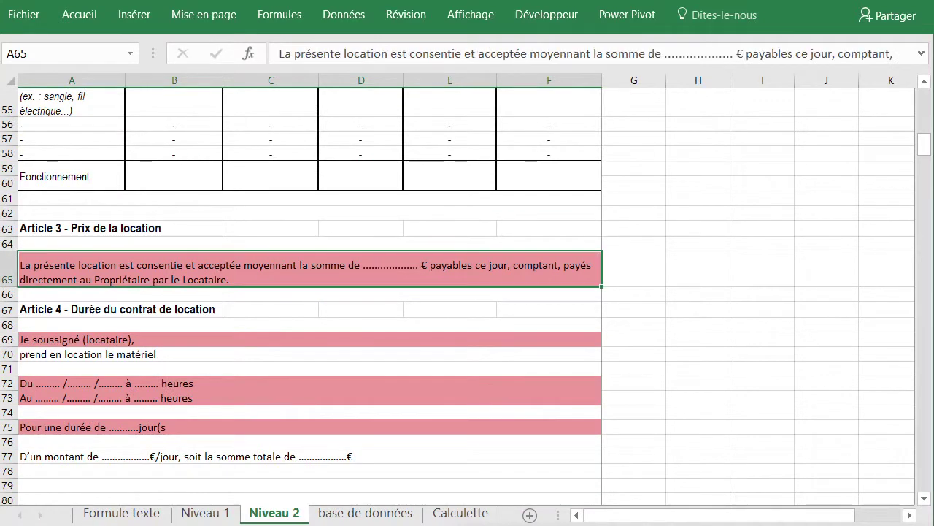
left_click(51, 384)
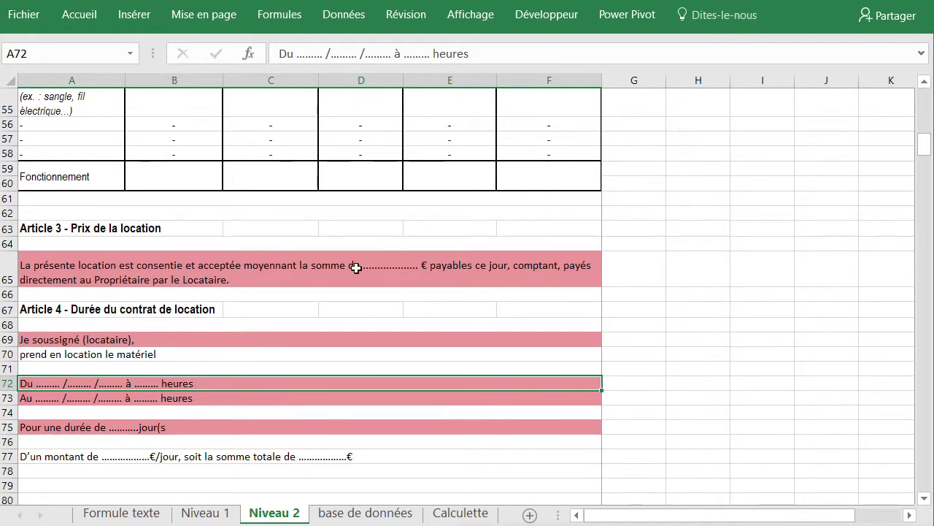
- Examine the tenant, product and description cells of the "Calculette" sheet and compare them with the "base de données" and "Niveau 2" sheets
left_click(461, 513)
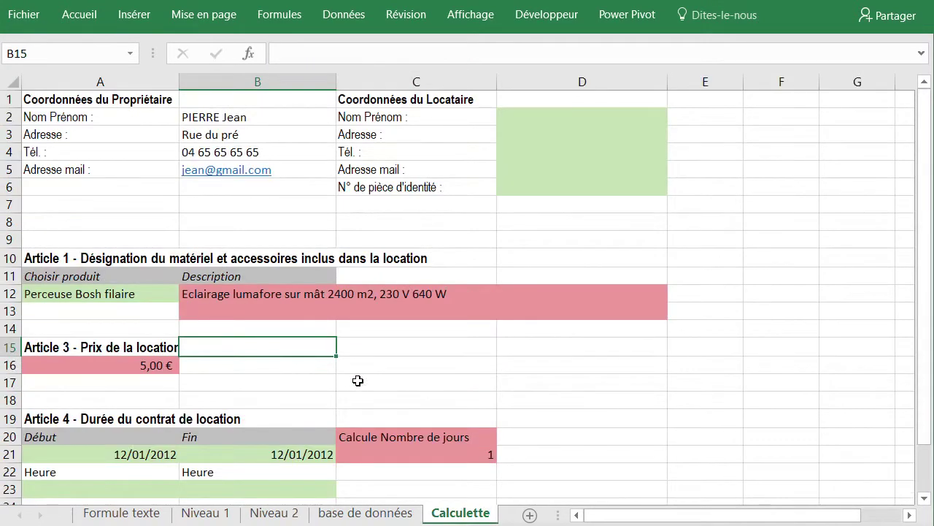
left_click_drag(516, 117, 531, 188)
left_click(481, 227)
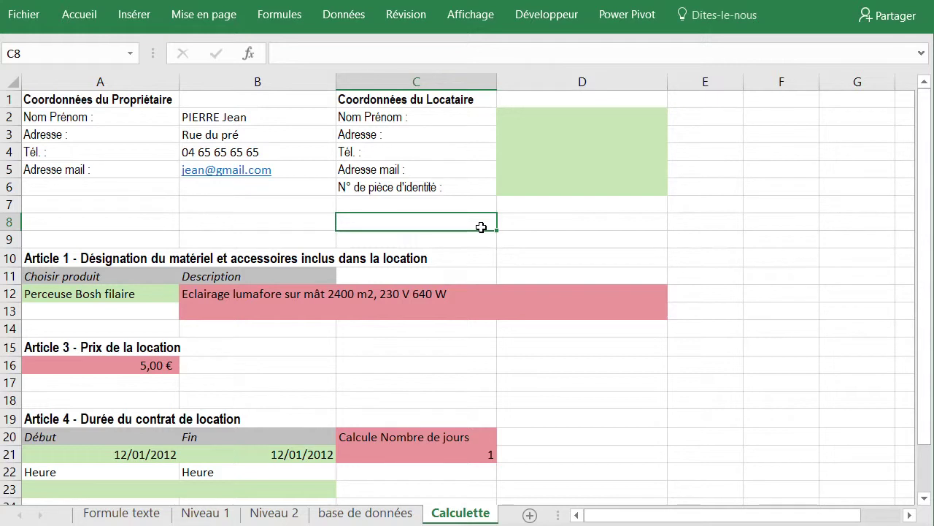
left_click_drag(525, 116, 541, 183)
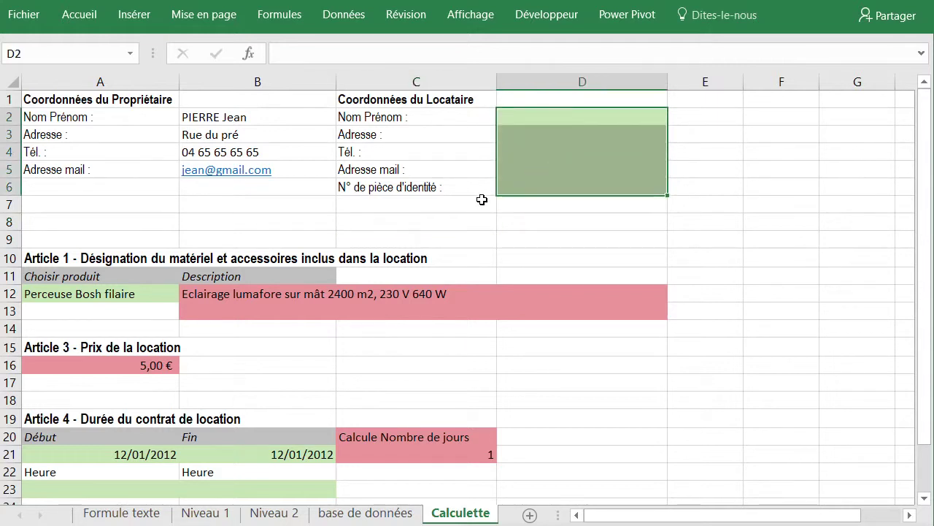
left_click(517, 121)
left_click(522, 136)
left_click(525, 152)
left_click(526, 169)
left_click(525, 180)
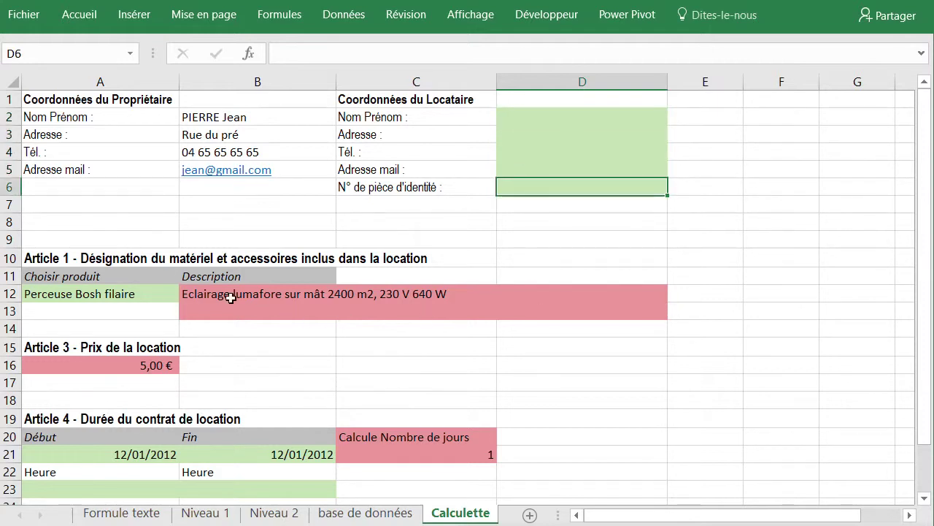
left_click(232, 299)
left_click(176, 237)
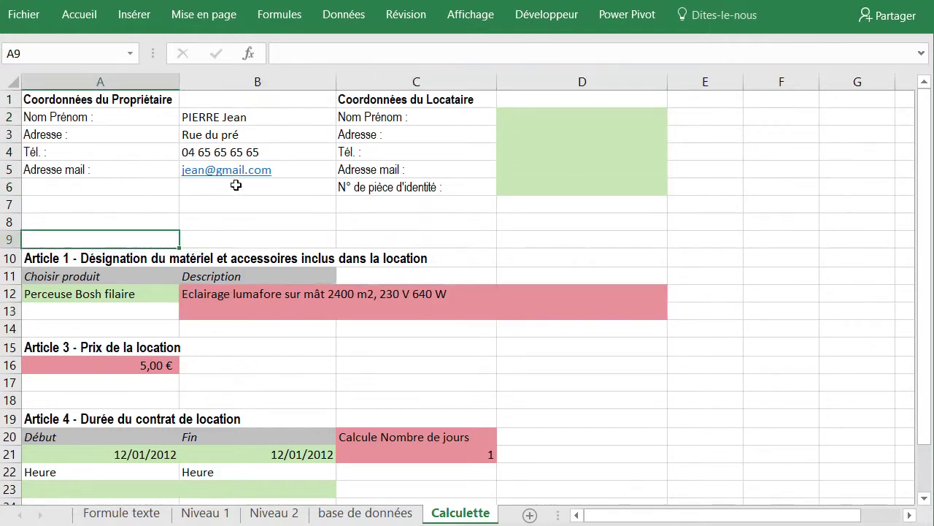
left_click(75, 294)
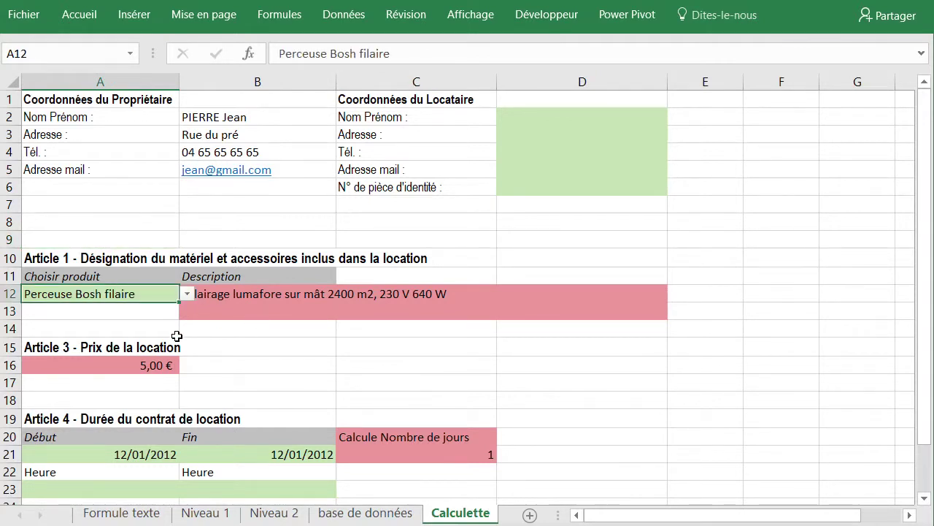
left_click(130, 235)
left_click(327, 511)
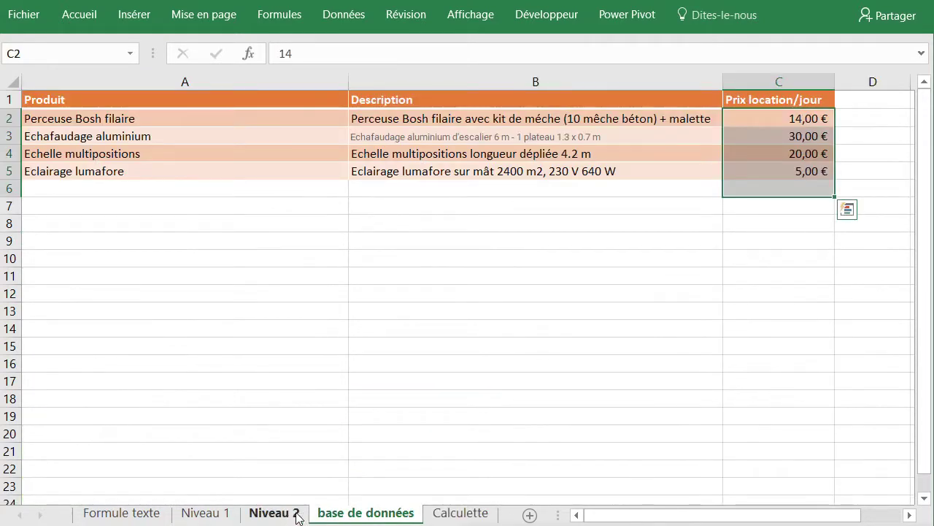
left_click(273, 512)
scroll(201, 417, "up", 18)
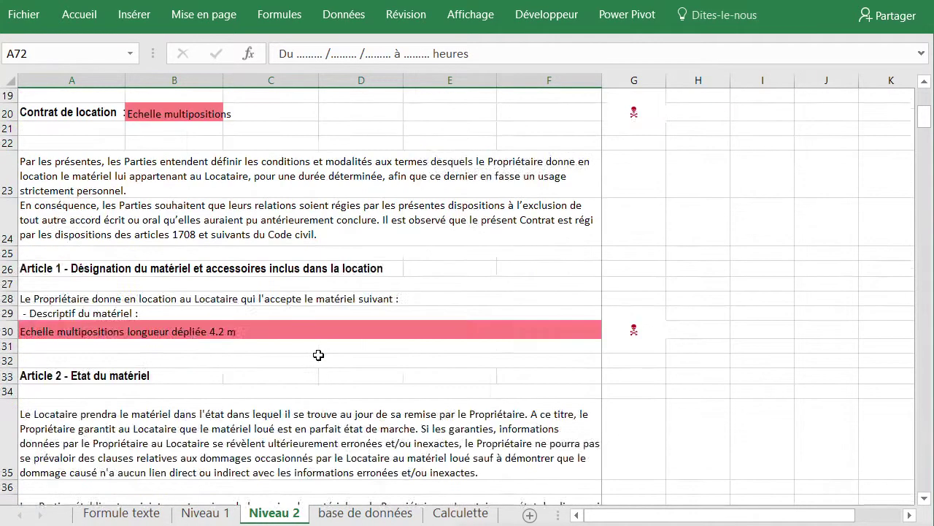
left_click(460, 513)
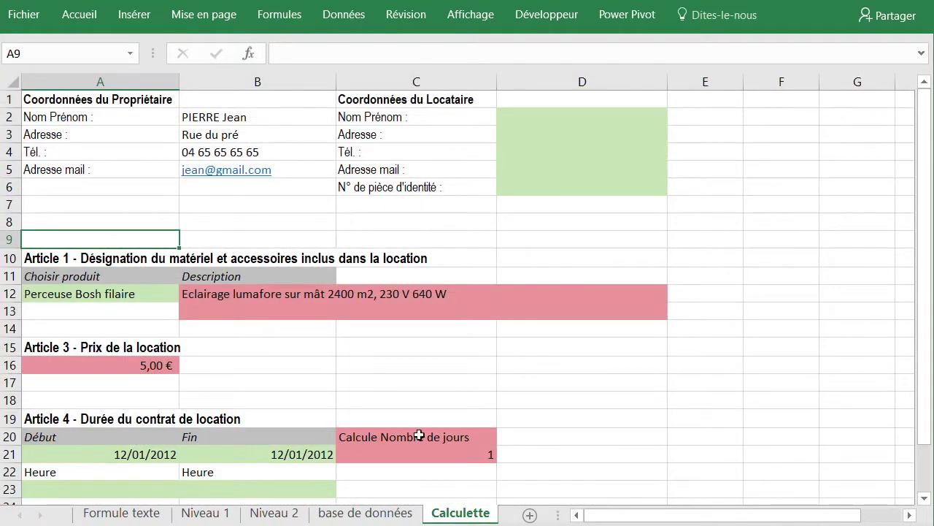
- Remove the data validation list from the product cell B20 of the "Niveau 2" sheet
left_click(273, 512)
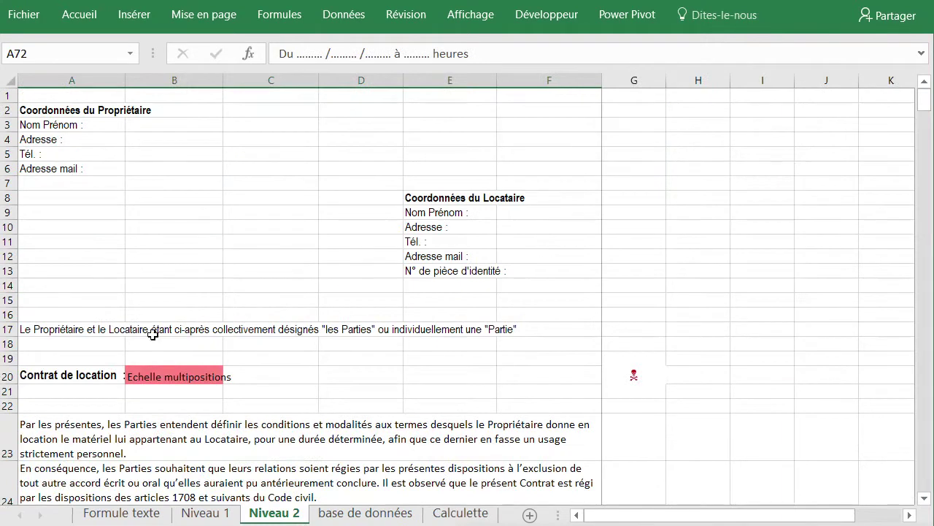
left_click(170, 374)
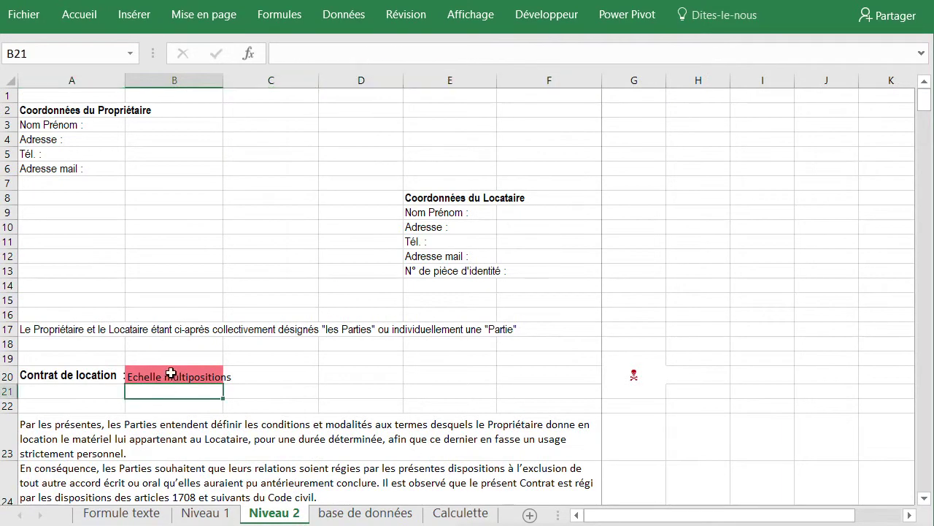
left_click(343, 15)
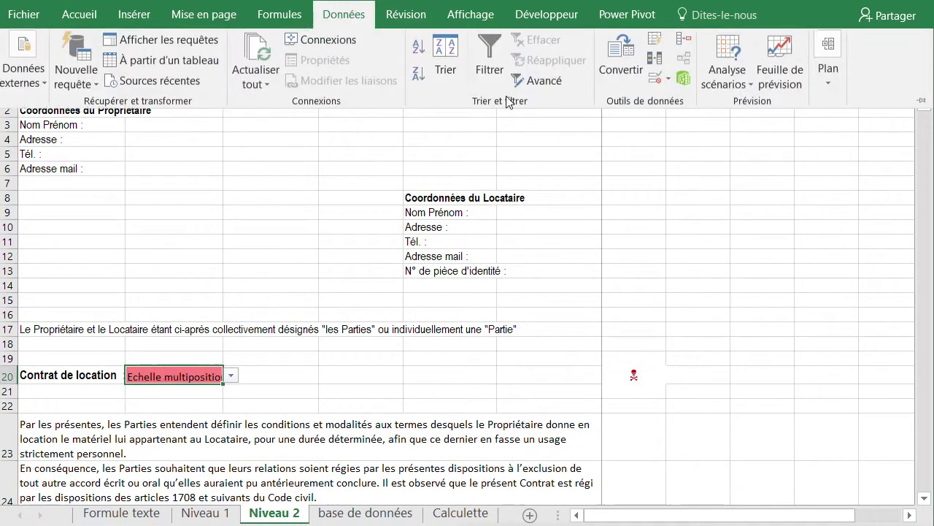
left_click(670, 83)
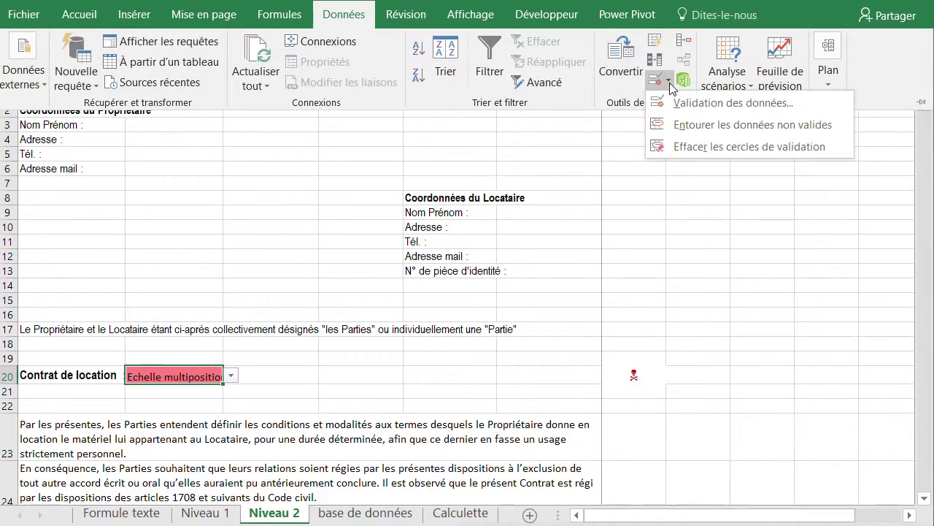
left_click(702, 147)
left_click(409, 389)
left_click(622, 389)
left_click(354, 379)
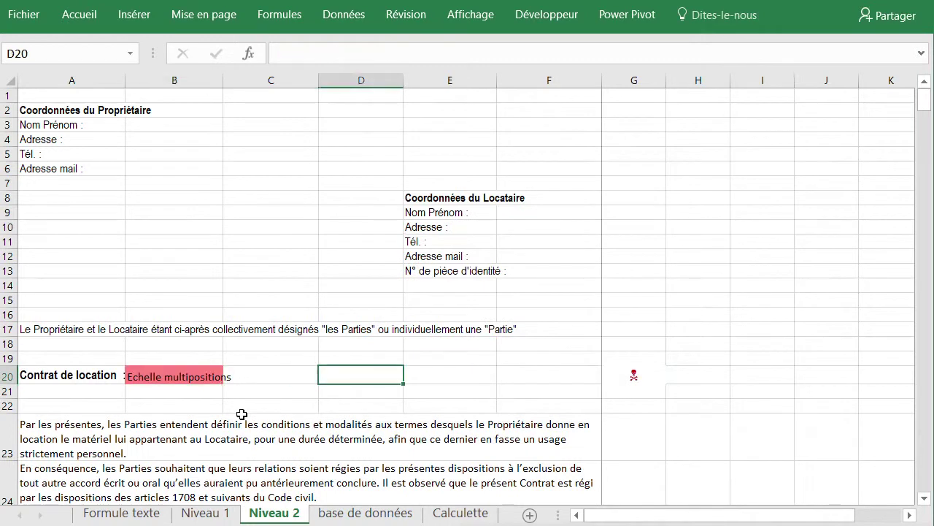
- Link cell B20 of "Niveau 2" to the chosen product in cell A12 of the "Calculette" sheet
left_click(173, 377)
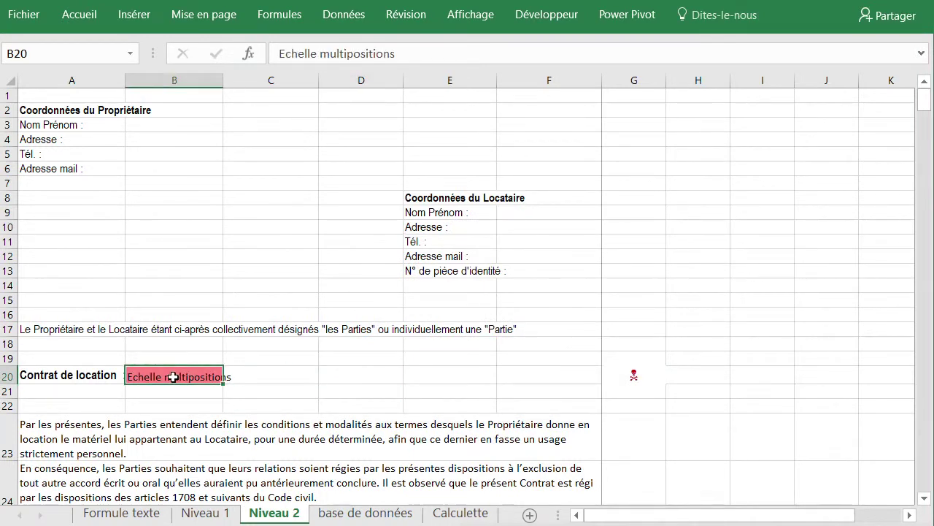
type("=")
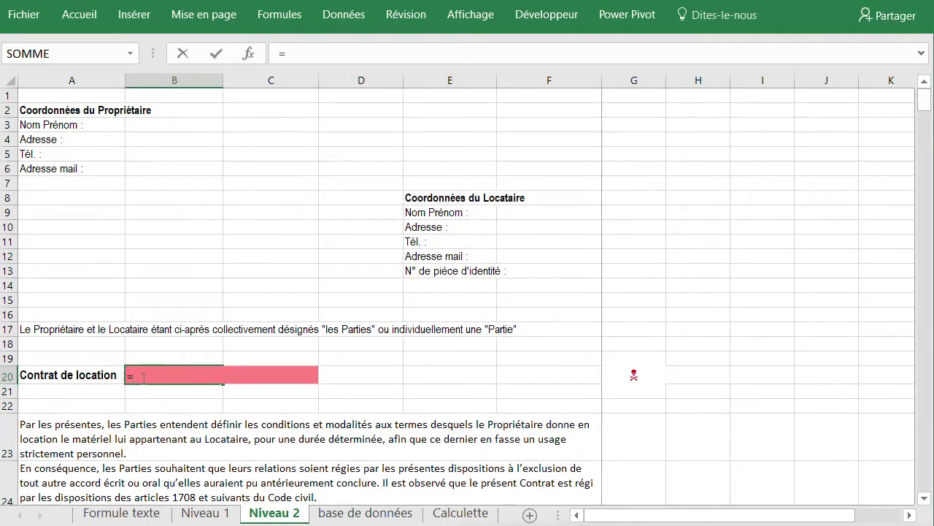
left_click(460, 513)
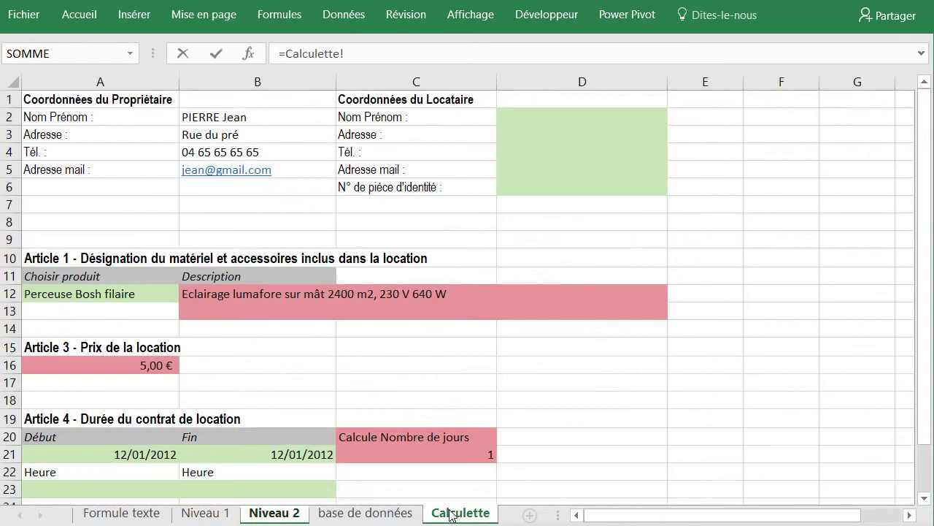
left_click(51, 293)
key("Return")
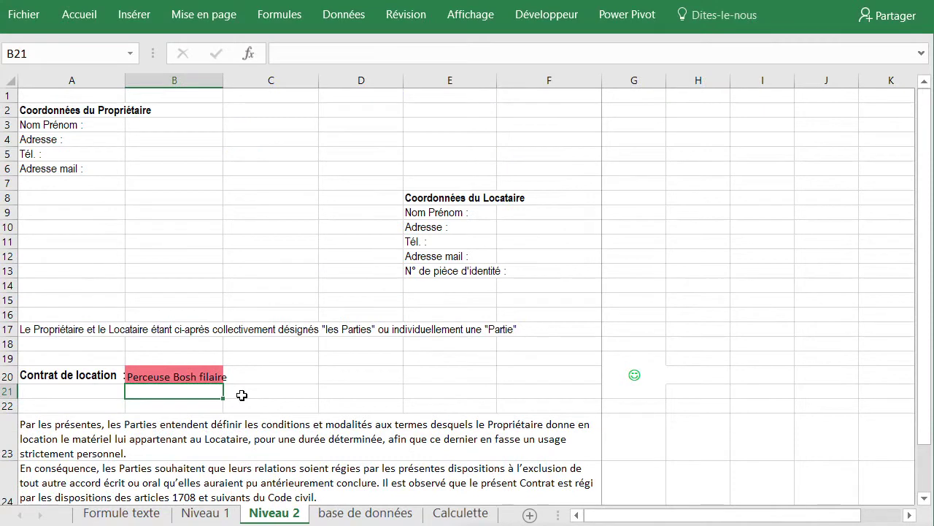
- Replace the equipment description formula in A30 of "Niveau 2" with the reference =Calculette!B12
scroll(269, 356, "down", 4)
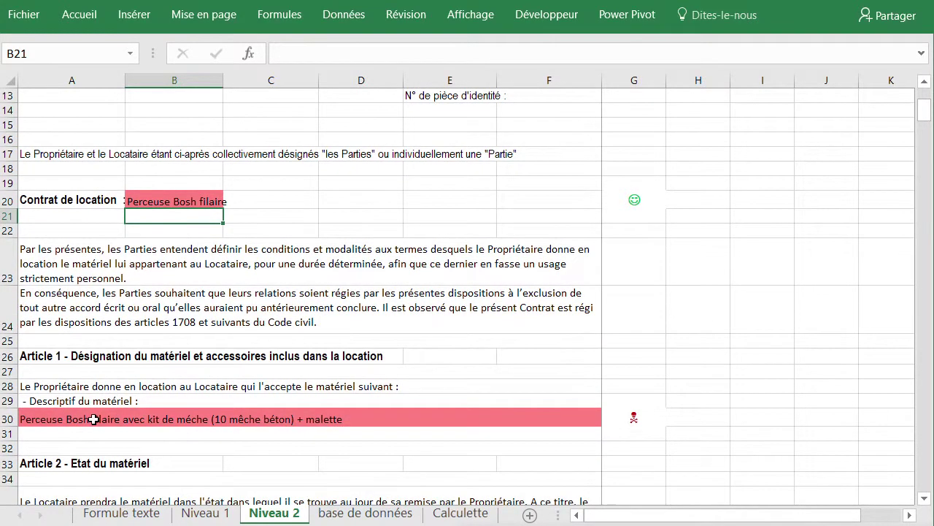
left_click(94, 419)
type("=")
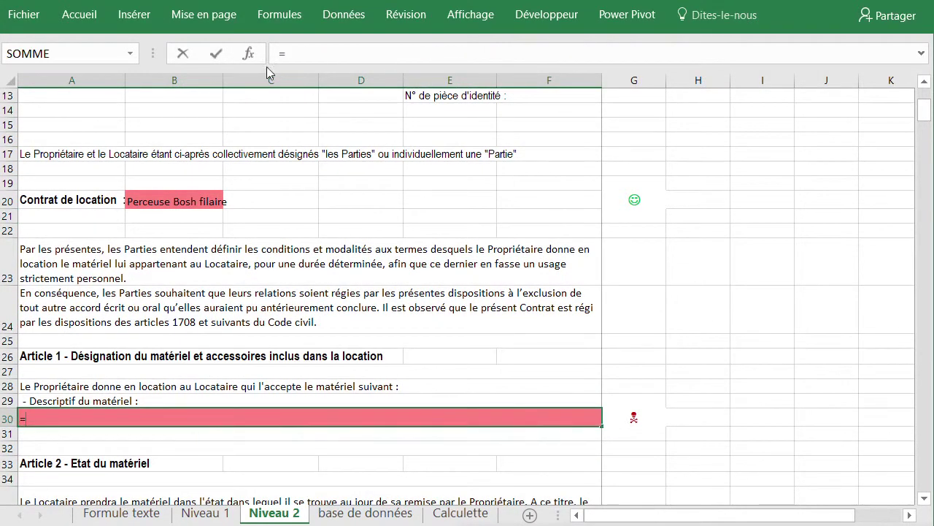
left_click(459, 512)
left_click(259, 302)
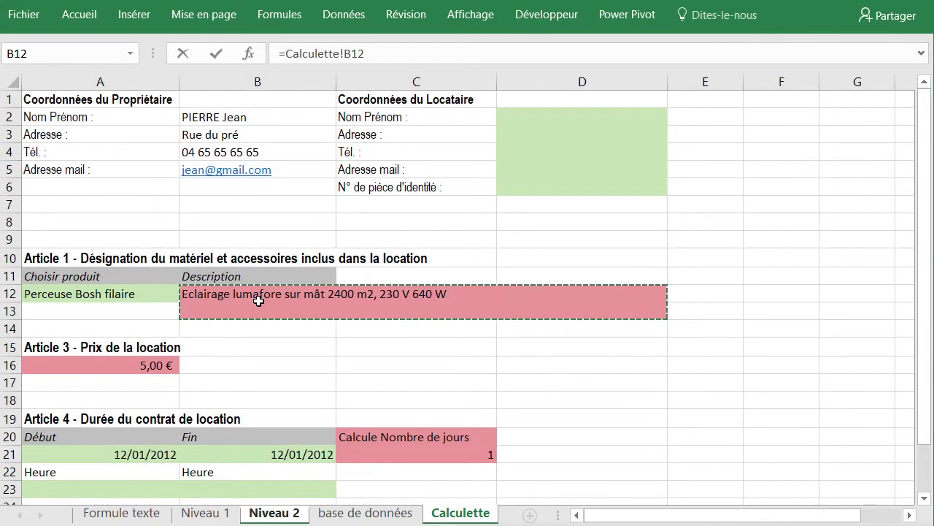
key("Return")
- Inspect the product list in A12 and the RECHERCHEV formulas in B12 and A16 of the "Calculette" sheet
left_click(451, 514)
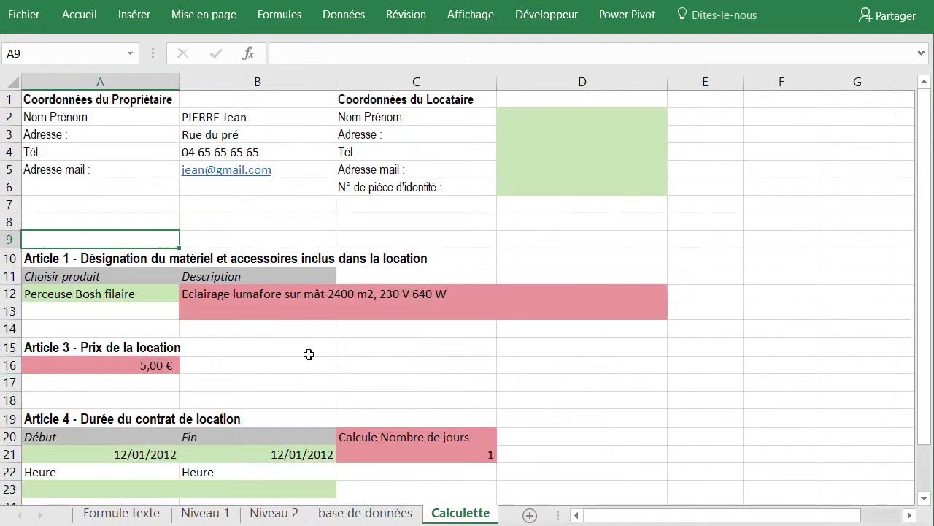
left_click(118, 295)
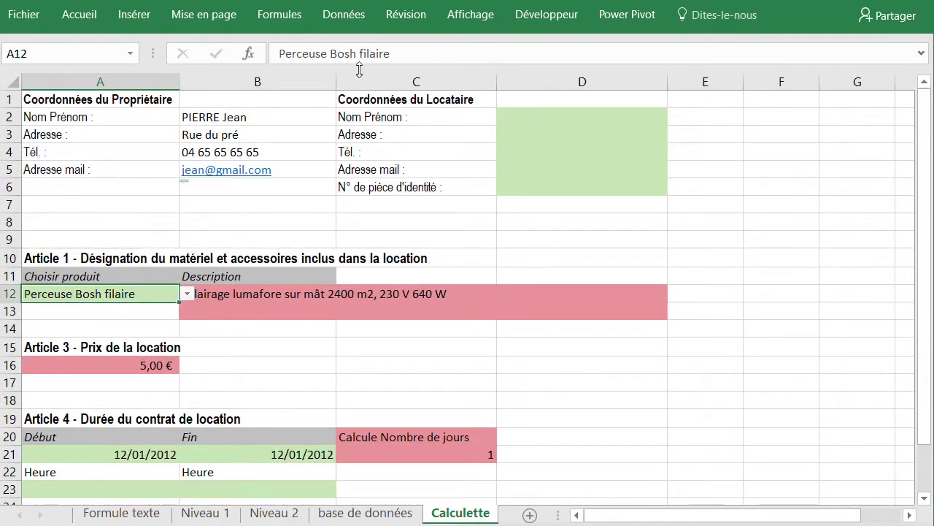
left_click(188, 294)
left_click(187, 294)
left_click(229, 305)
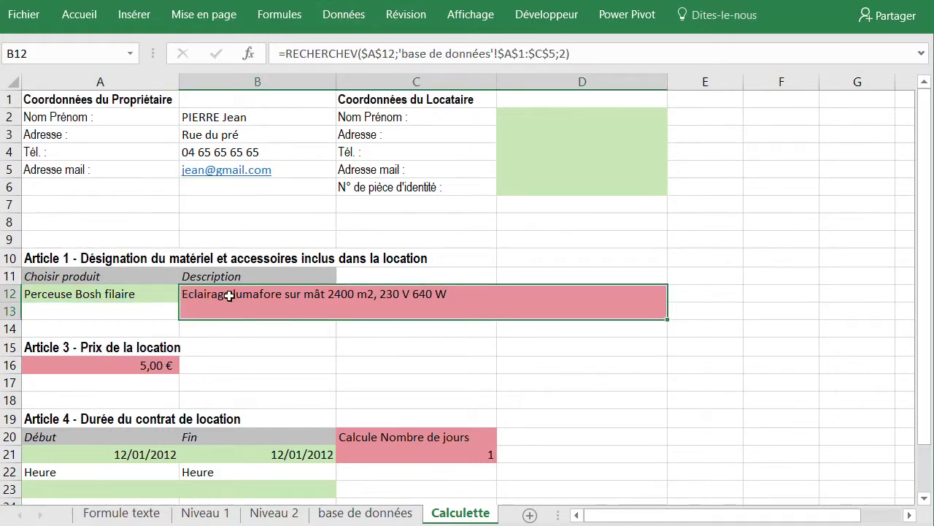
left_click(140, 319)
scroll(271, 360, "down", 1)
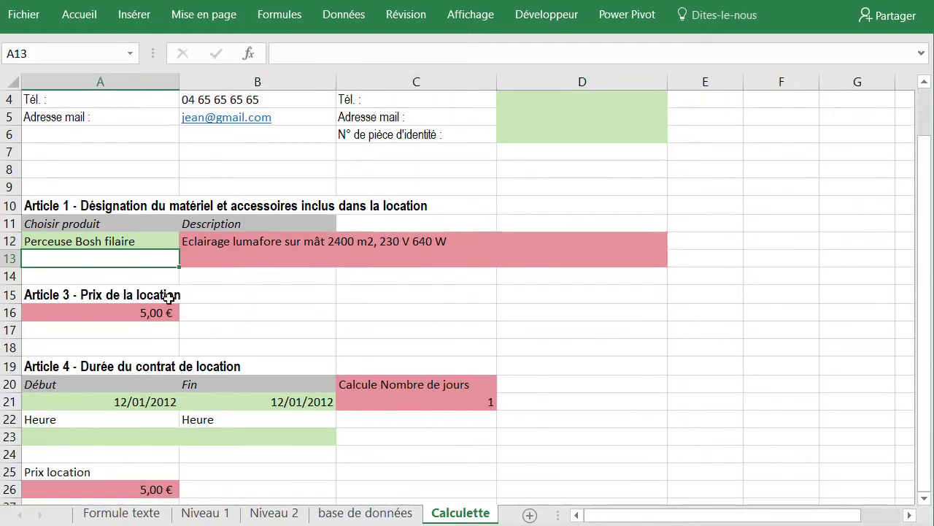
left_click(123, 316)
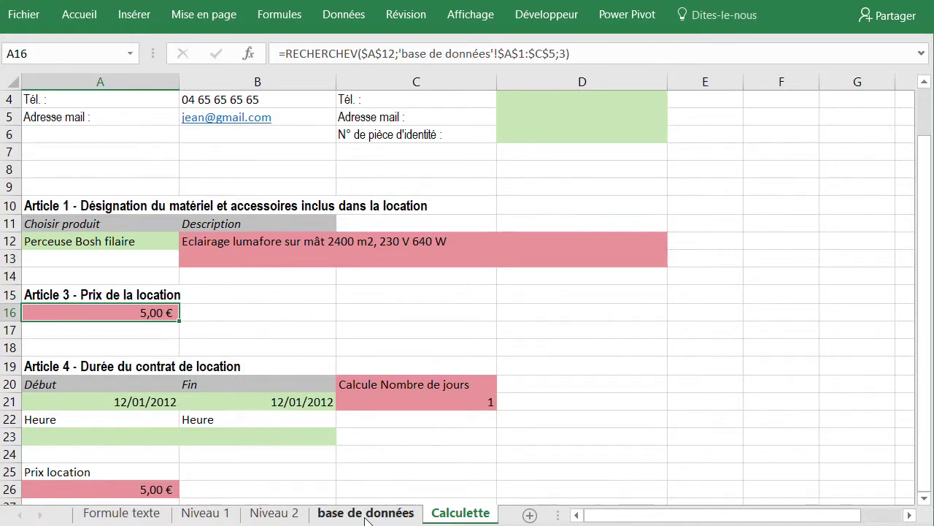
- Set the rental end date in B21 of the "Calculette" sheet to 15/01/2012
left_click(365, 513)
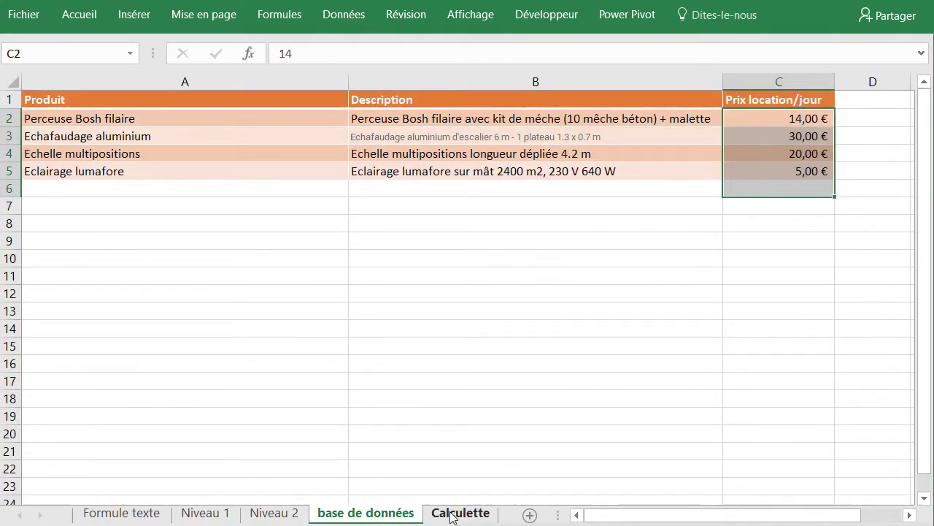
left_click(456, 512)
left_click(253, 314)
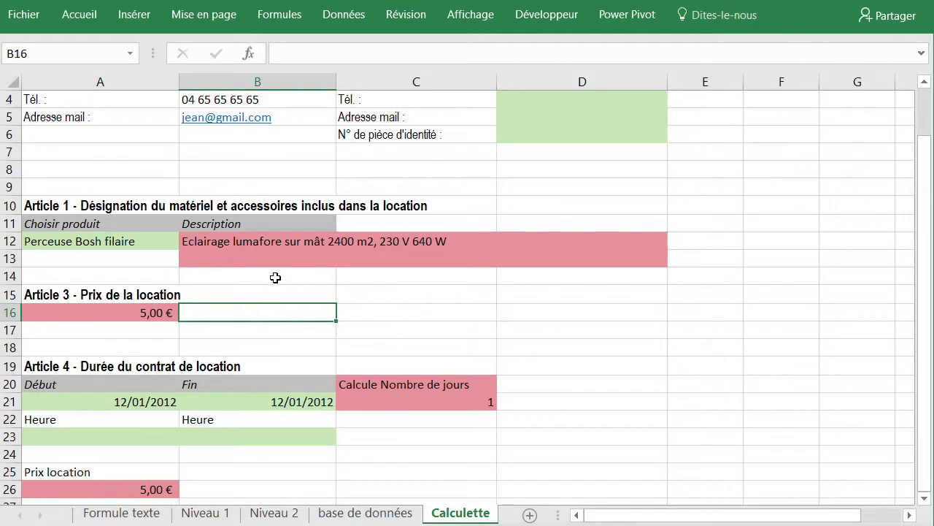
scroll(278, 277, "down", 1)
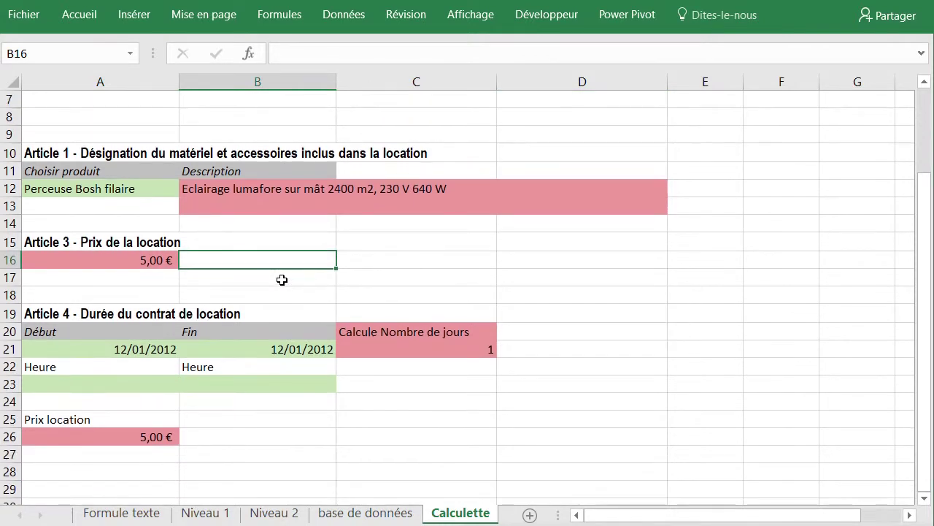
left_click(117, 349)
left_click(259, 354)
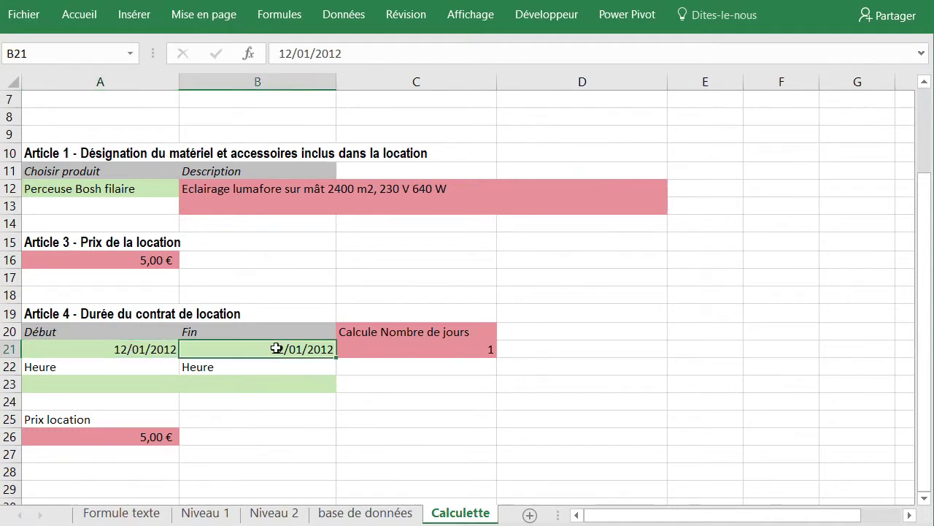
double_click(285, 351)
key("BackSpace")
type("5")
key("Return")
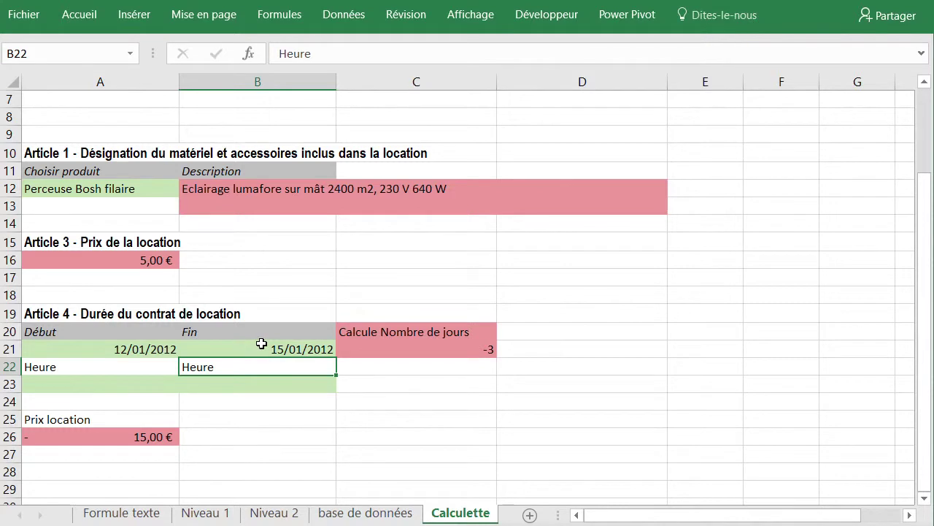
- Correct the number-of-days formula in C21 of "Calculette" to =SI(A21-B21=0;1;B21-A21)
left_click(261, 344)
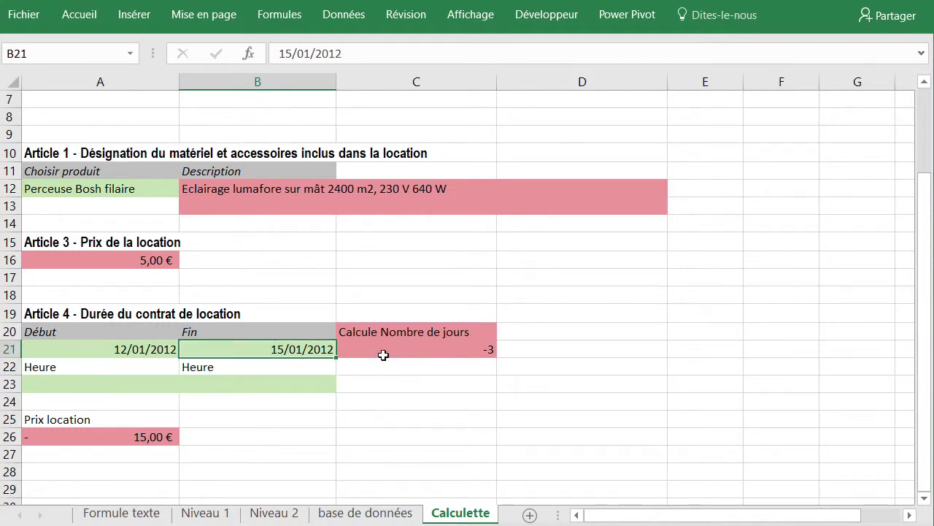
left_click(402, 350)
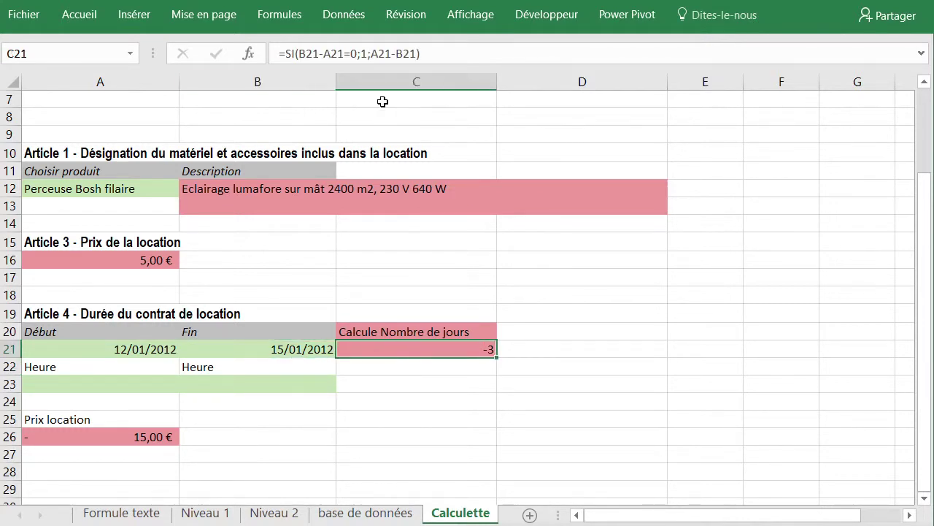
left_click(309, 53)
key("BackSpace")
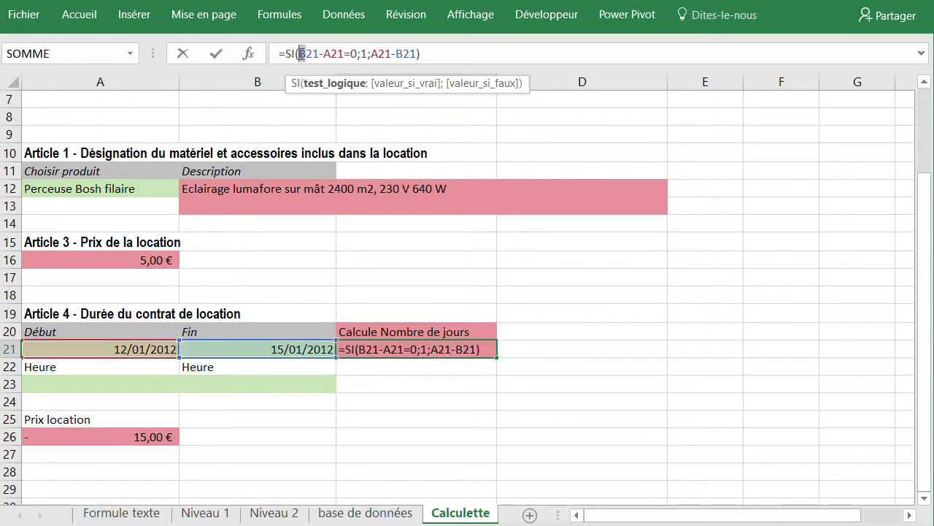
type("A")
left_click(326, 54)
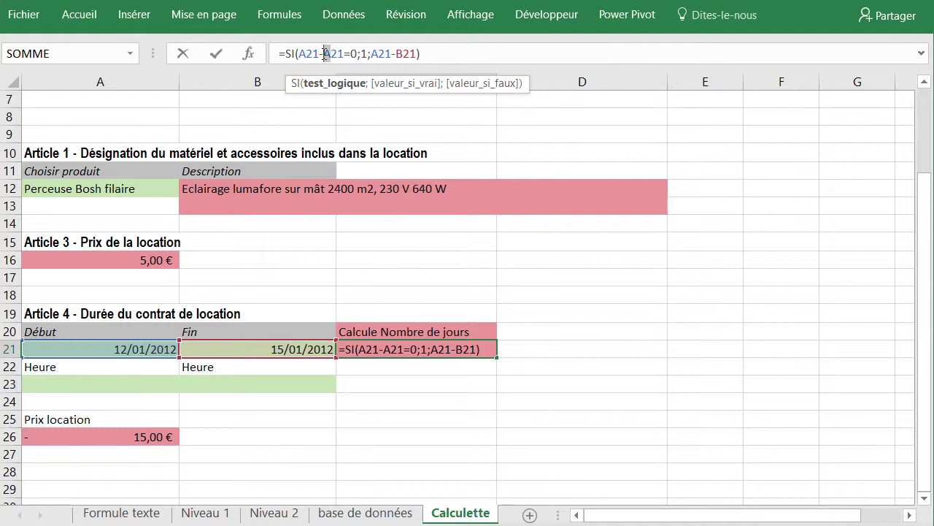
type("B")
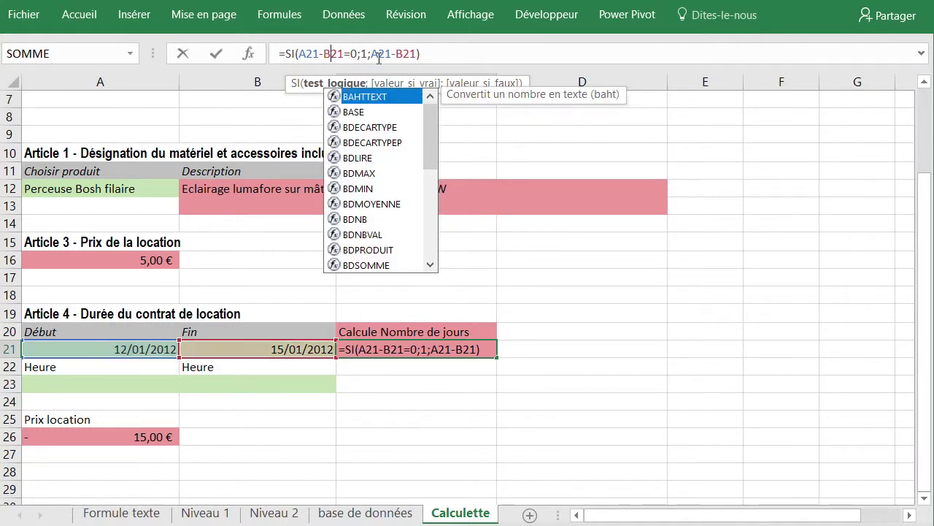
left_click(379, 59)
left_click(372, 54)
type("B")
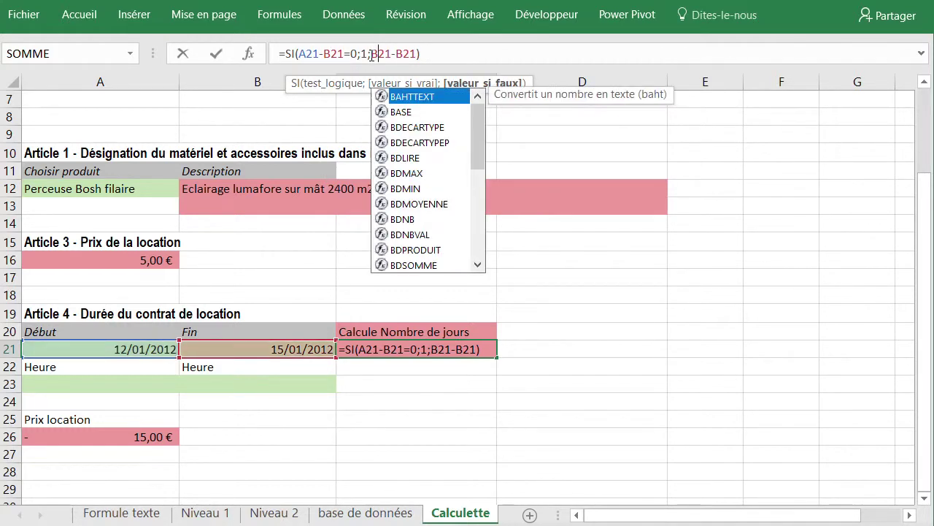
left_click(400, 54)
type("A")
key("Return")
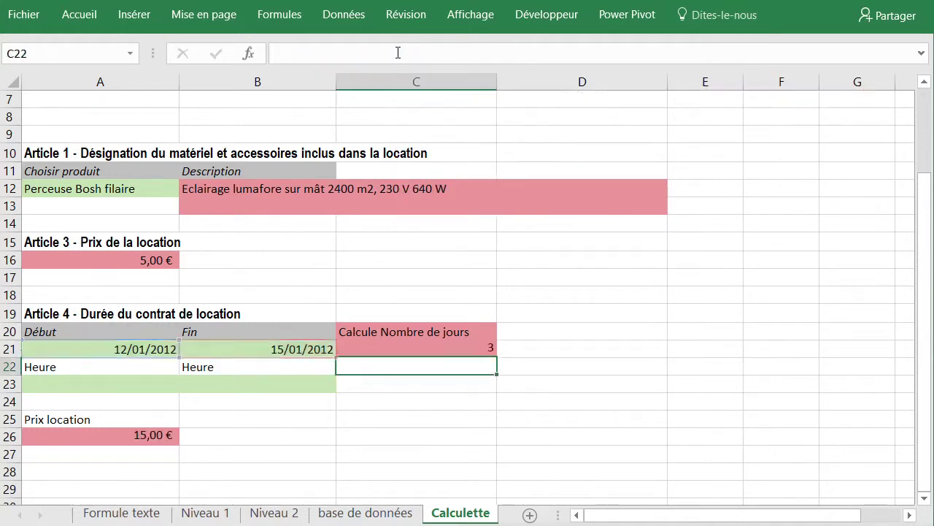
- Set the rental end date in B21 of "Calculette" back to 12/01/2012
left_click(251, 349)
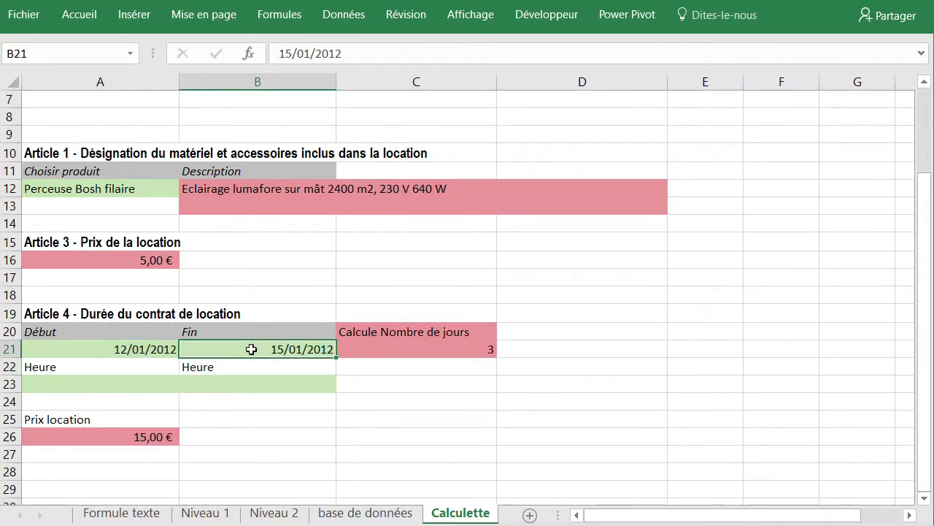
type("12/01/2012")
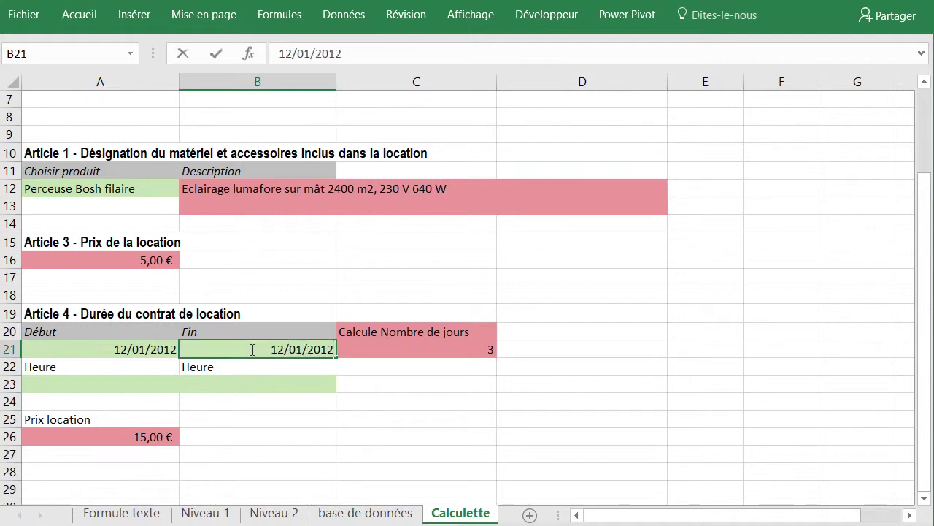
key("Return")
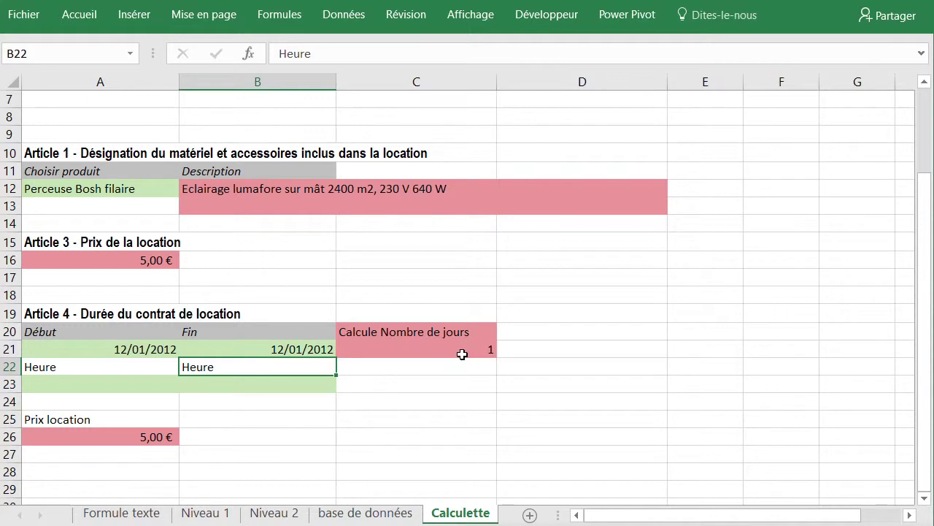
- Enter the start time 10:30 in A23 and the end time 15:30 in B23
left_click(92, 386)
type("10:30")
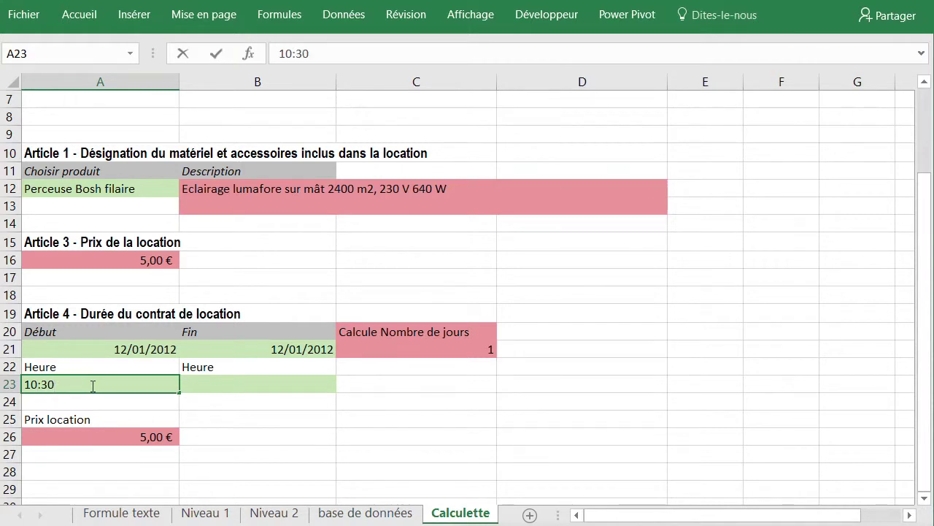
key("Tab")
type("15")
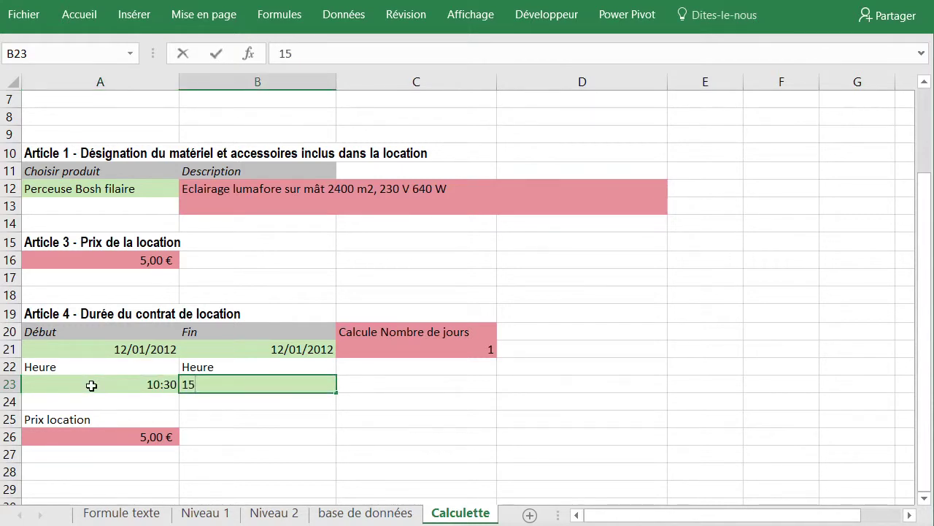
type(":30")
key("Return")
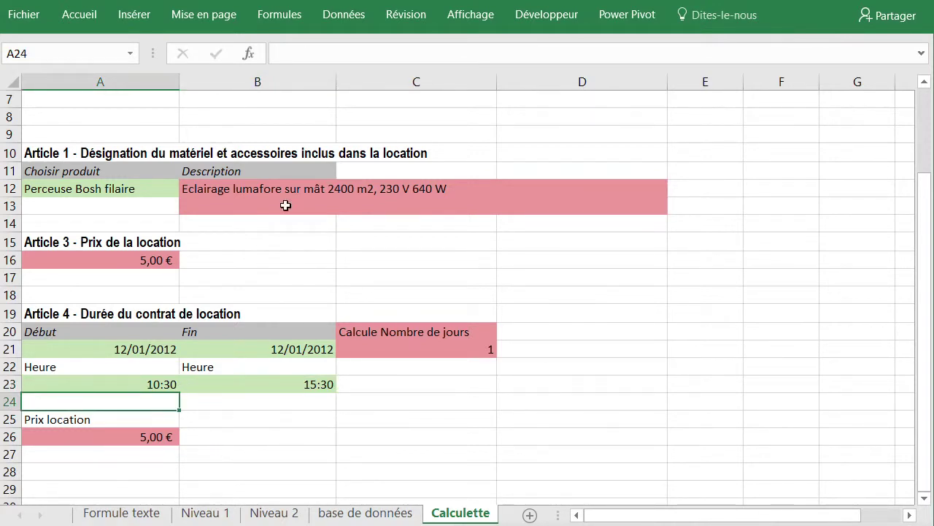
- Compare the "Calculette" inputs with the highlighted contract fields in "Niveau 2", especially the blanks in Articles 3 and 4
scroll(362, 281, "up", 2)
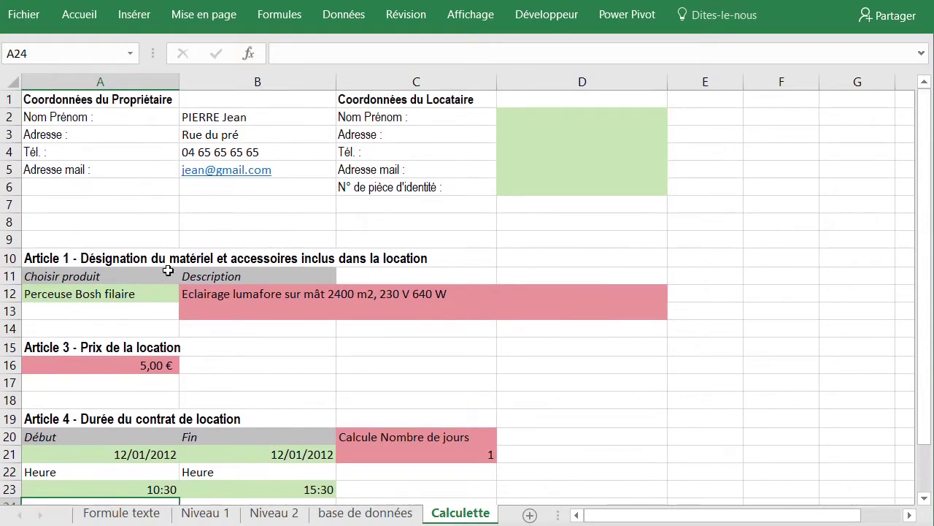
scroll(167, 270, "down", 2)
left_click(273, 513)
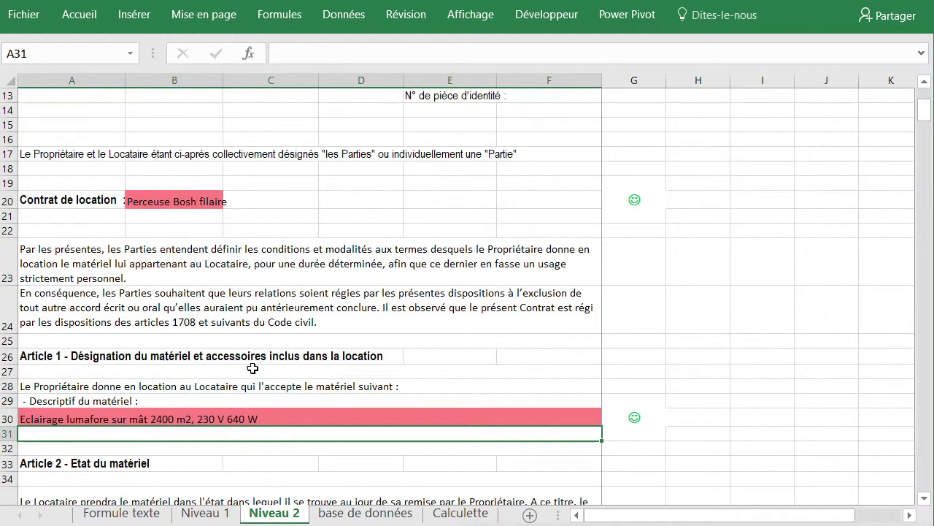
scroll(204, 306, "down", 2)
scroll(191, 305, "down", 12)
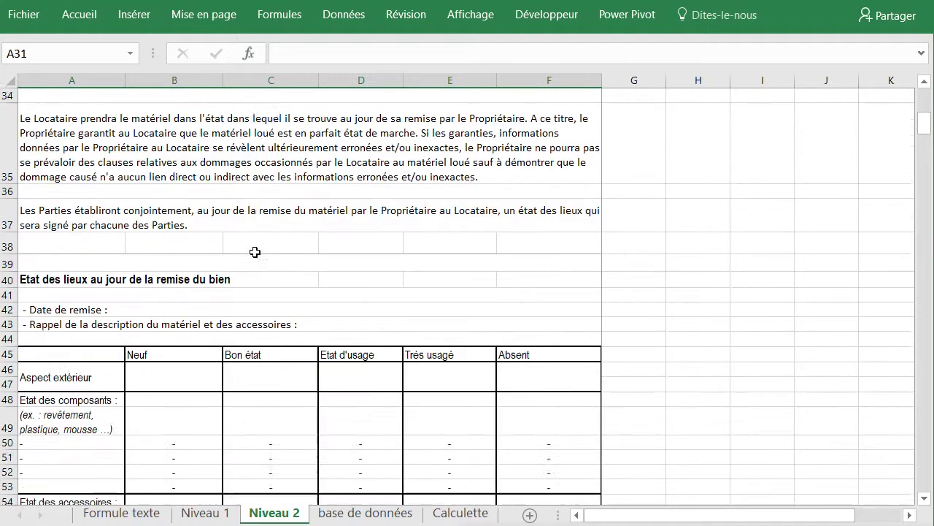
scroll(266, 247, "down", 3)
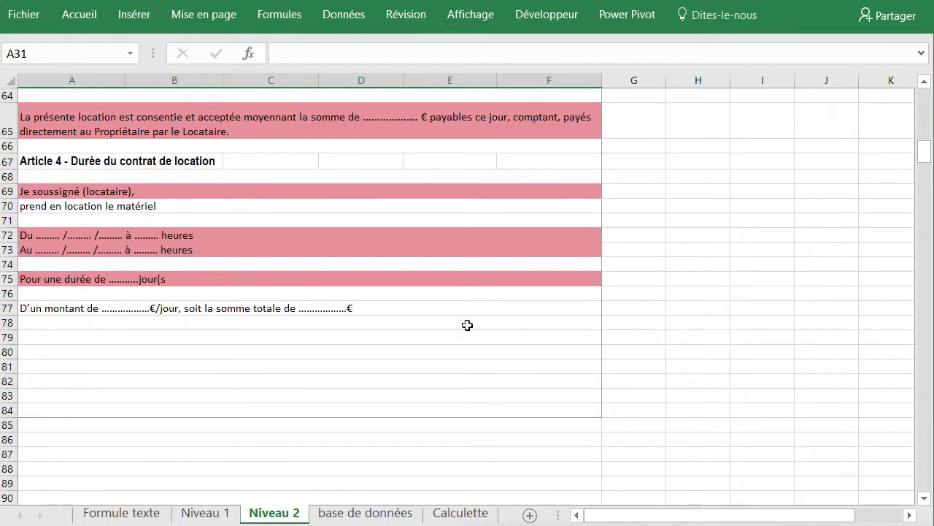
scroll(355, 321, "up", 2)
left_click(467, 512)
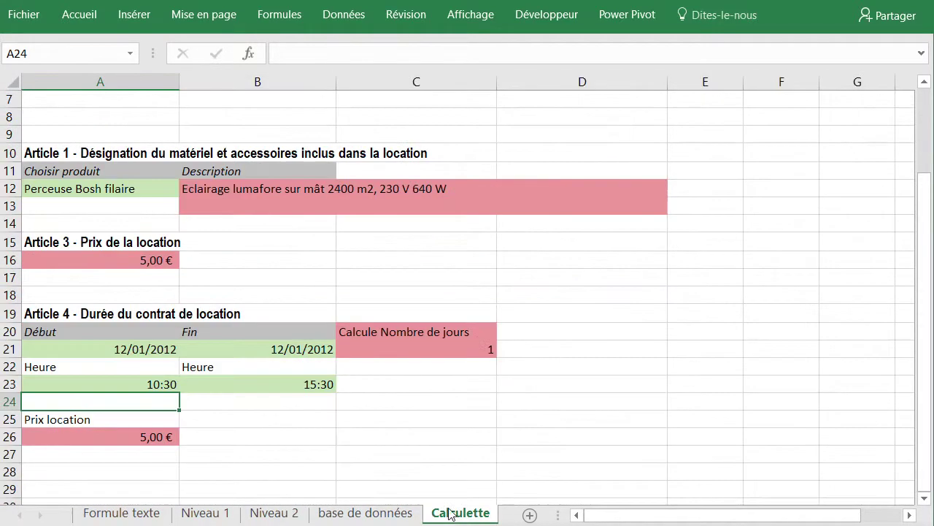
scroll(242, 216, "up", 3)
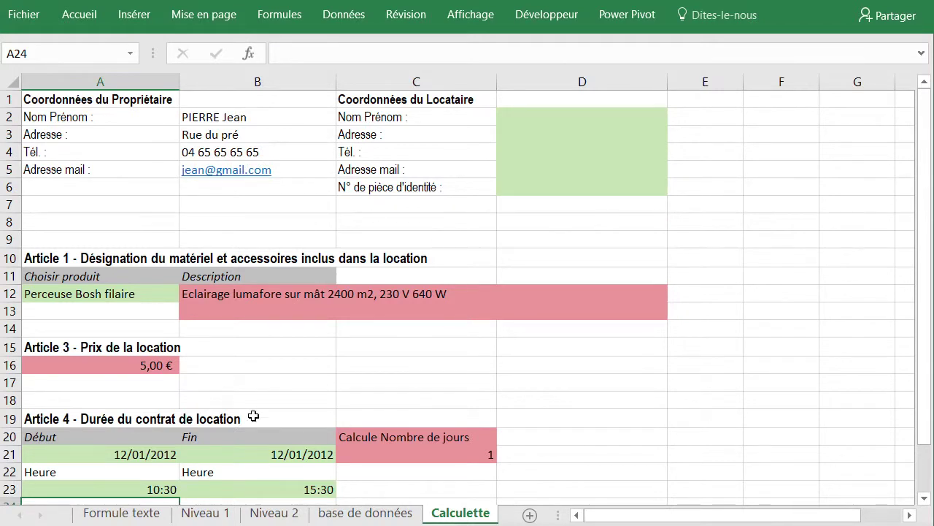
scroll(289, 370, "down", 1)
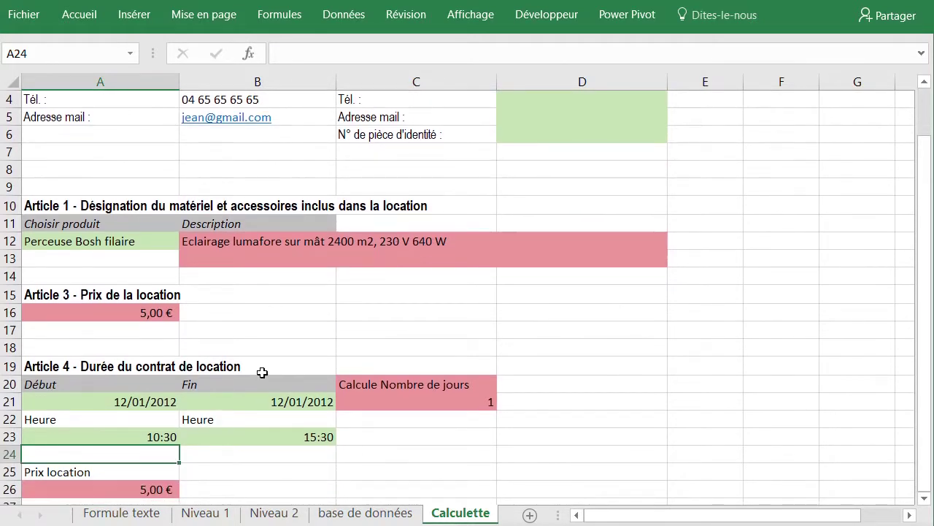
scroll(262, 372, "down", 2)
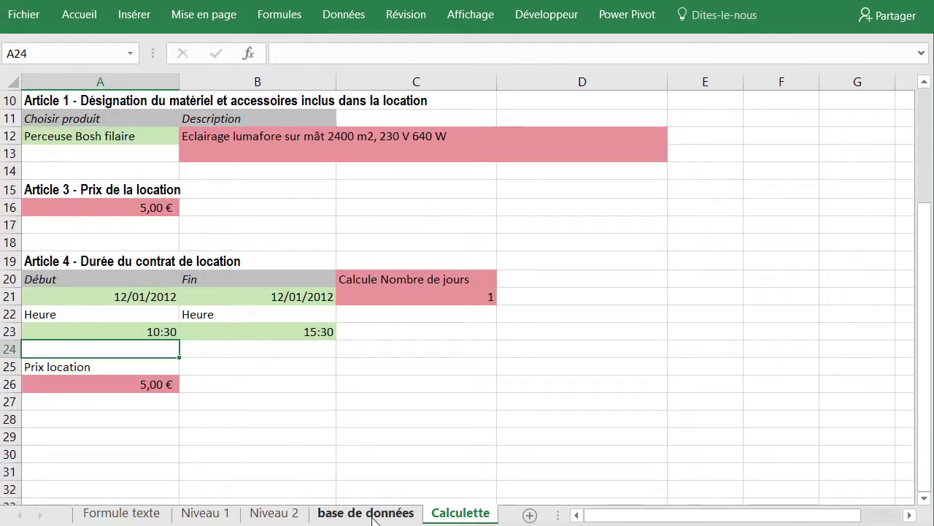
left_click(273, 513)
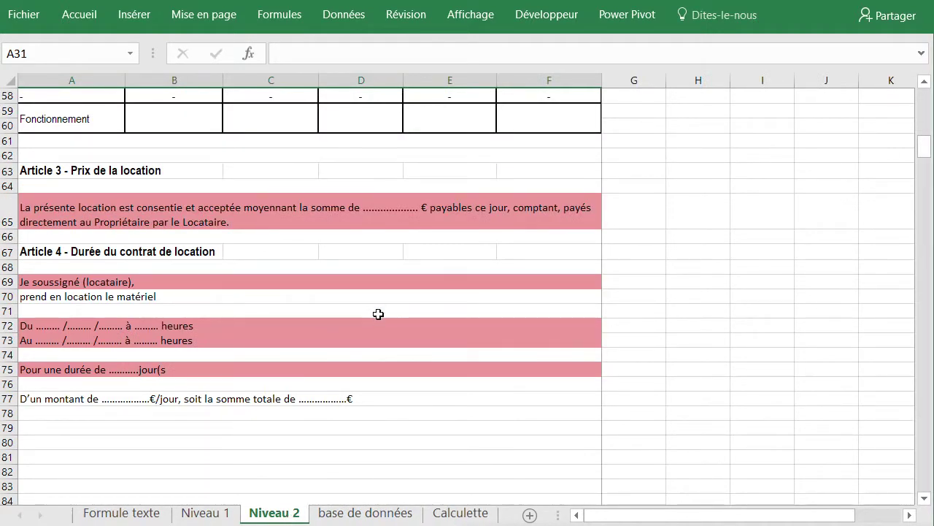
scroll(378, 314, "up", 4)
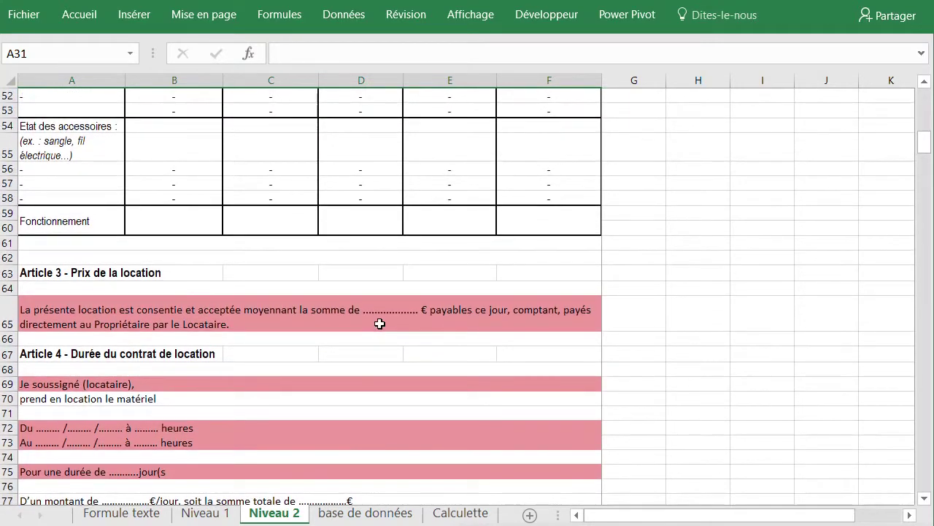
scroll(382, 324, "up", 11)
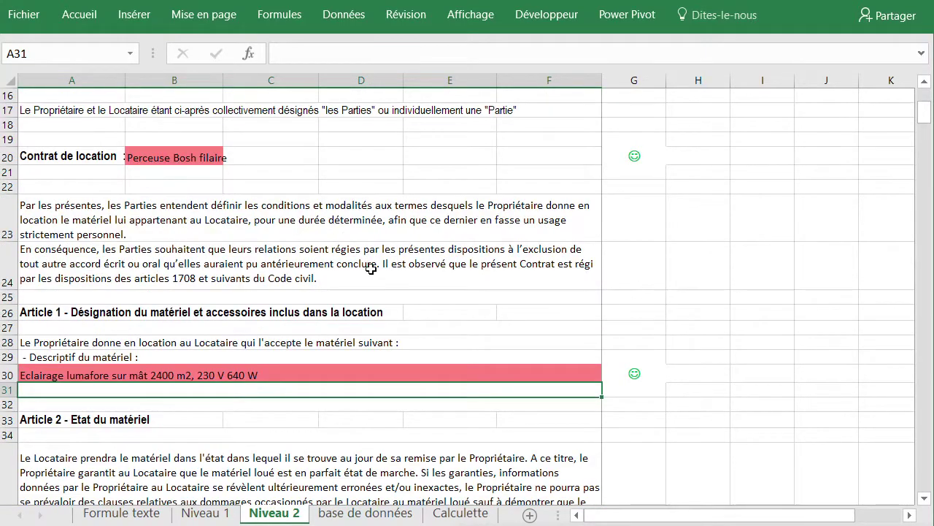
scroll(264, 387, "down", 14)
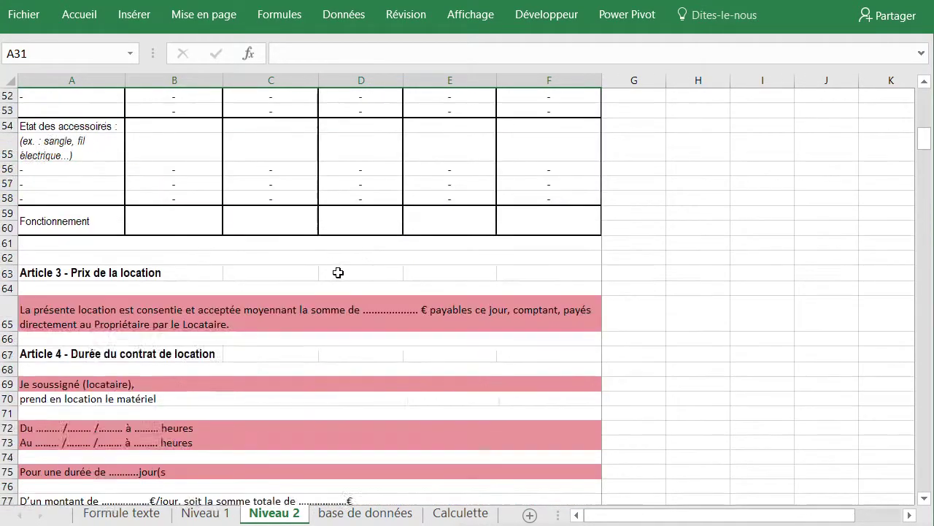
left_click(376, 207)
left_click(211, 281)
left_click(212, 326)
- Turn the tenant sentence in A69 of "Niveau 2" into the formula ="Je soussigné (locataire), " &Calculette!D2
left_click(191, 283)
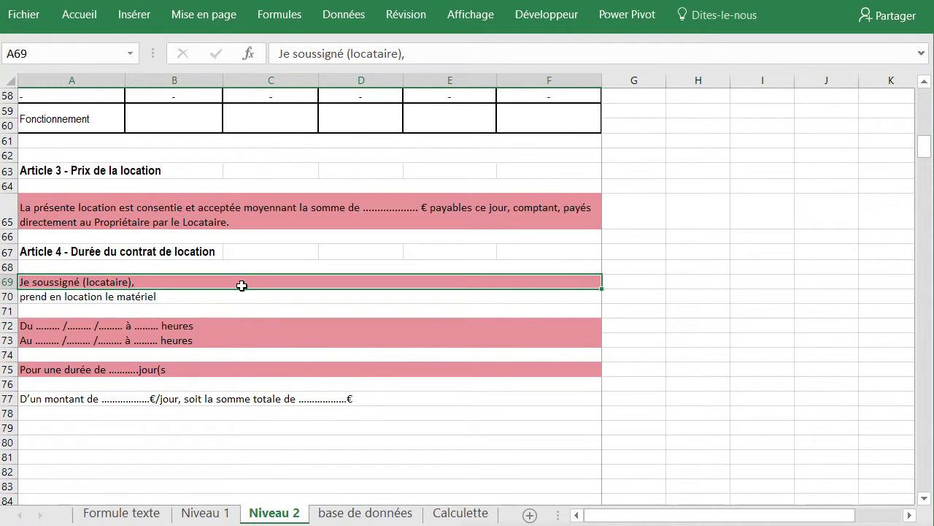
left_click(281, 54)
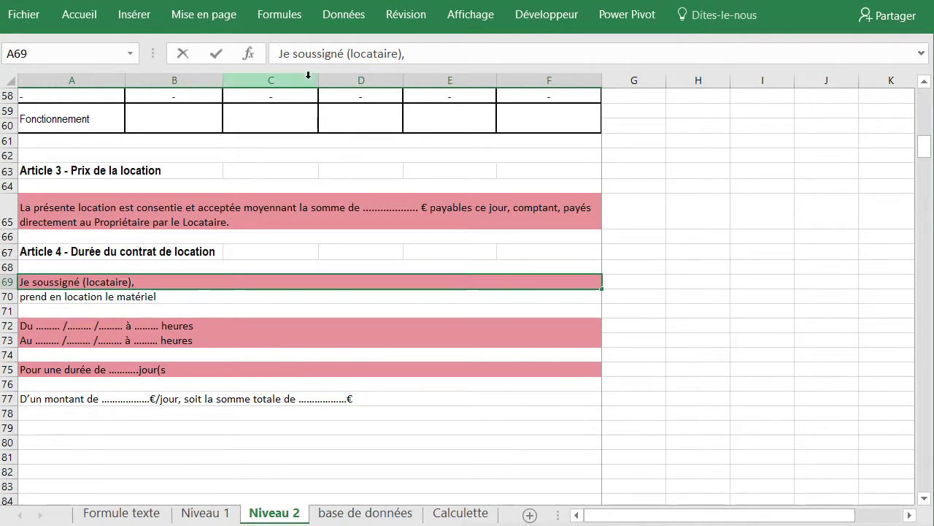
type("=")
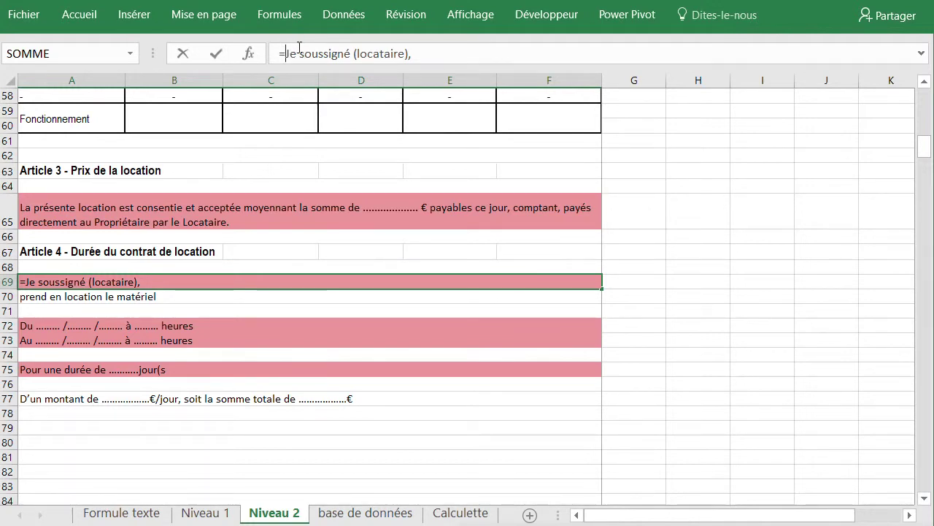
type("\"")
left_click(422, 55)
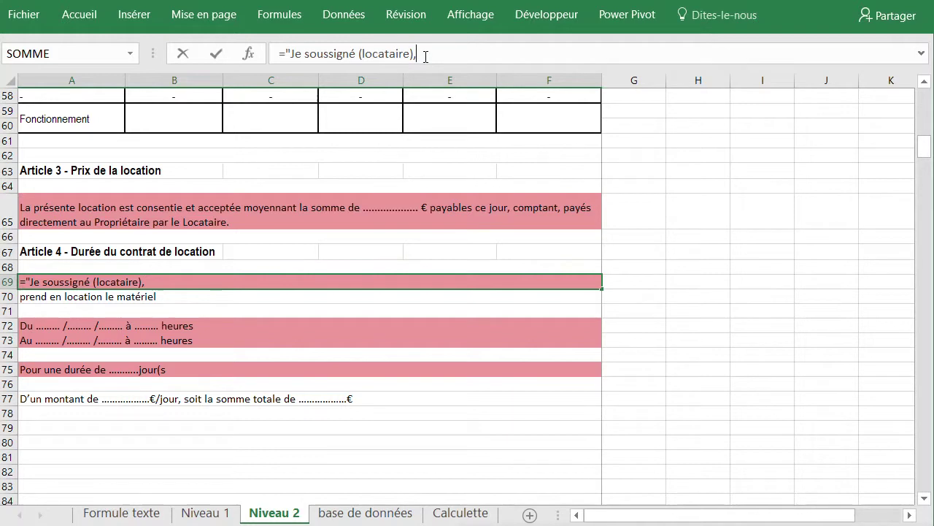
type("\" &")
left_click(454, 515)
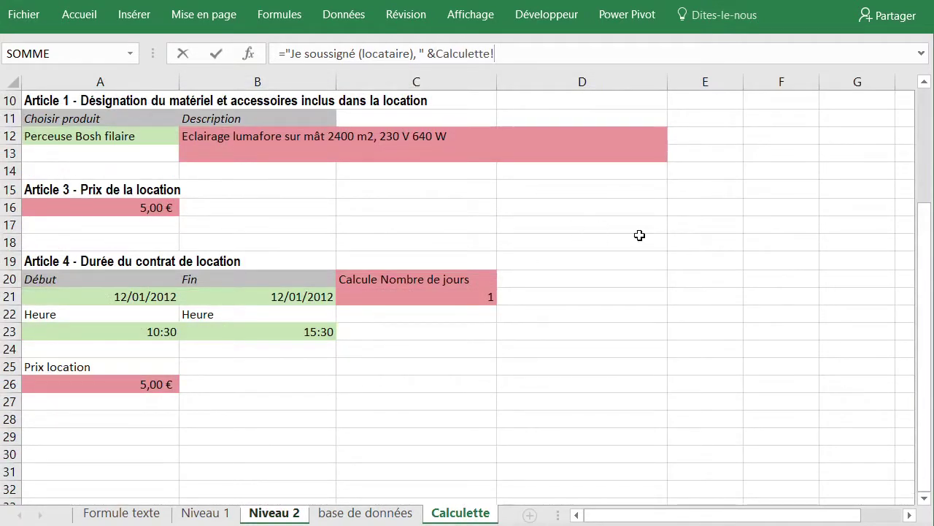
left_click_drag(924, 273, 924, 233)
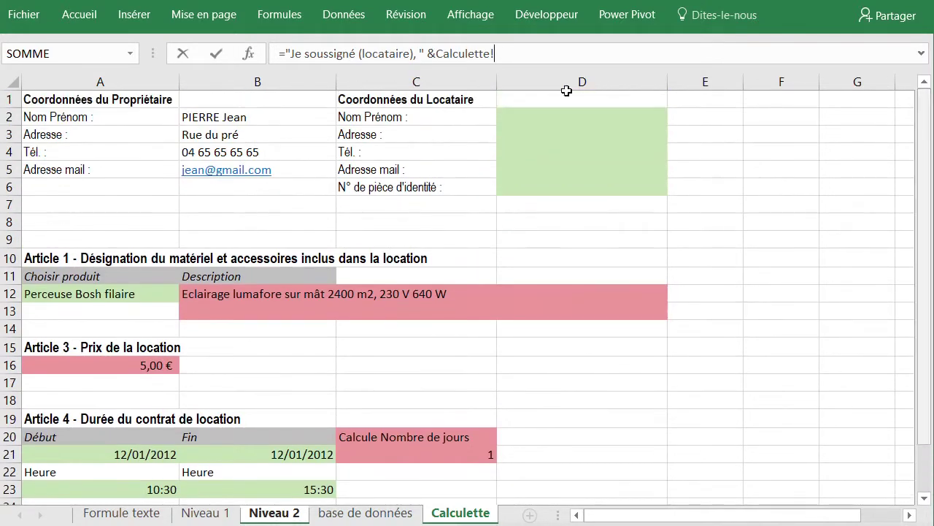
left_click(516, 112)
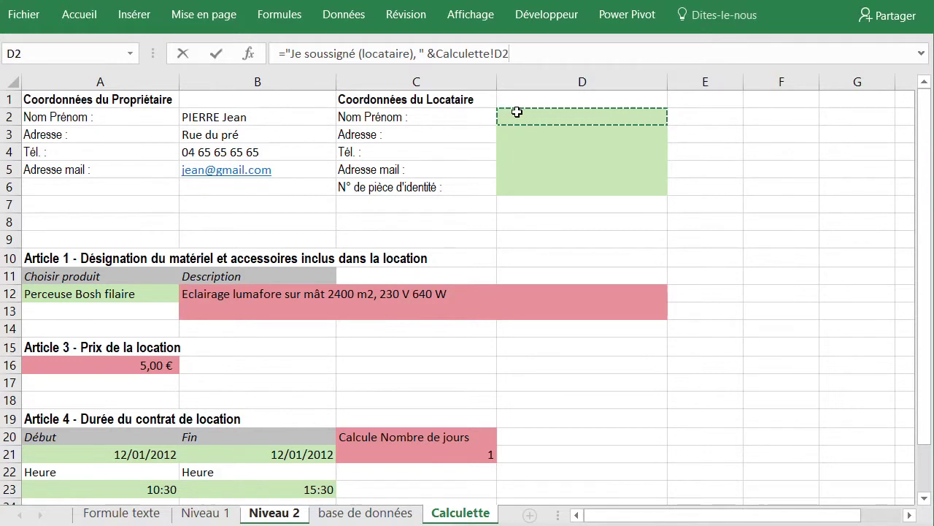
key("Return")
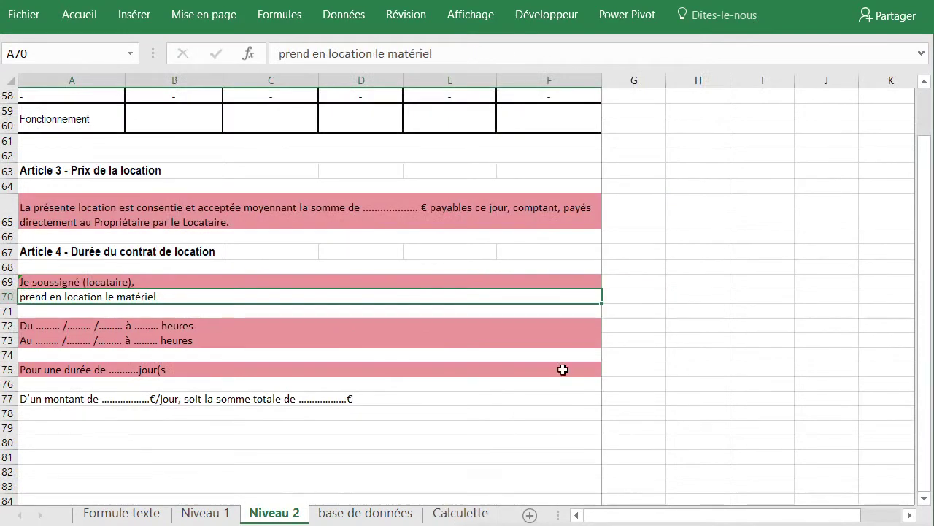
- Enter the tenant's surname in D2 of "Calculette" and check the linked sentence in A69 of "Niveau 2"
left_click(473, 511)
left_click(536, 115)
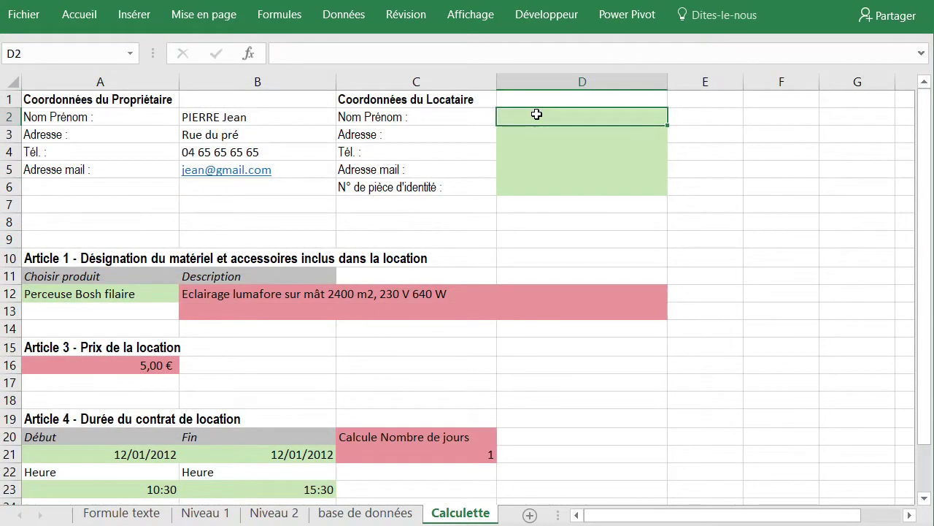
type("Durant")
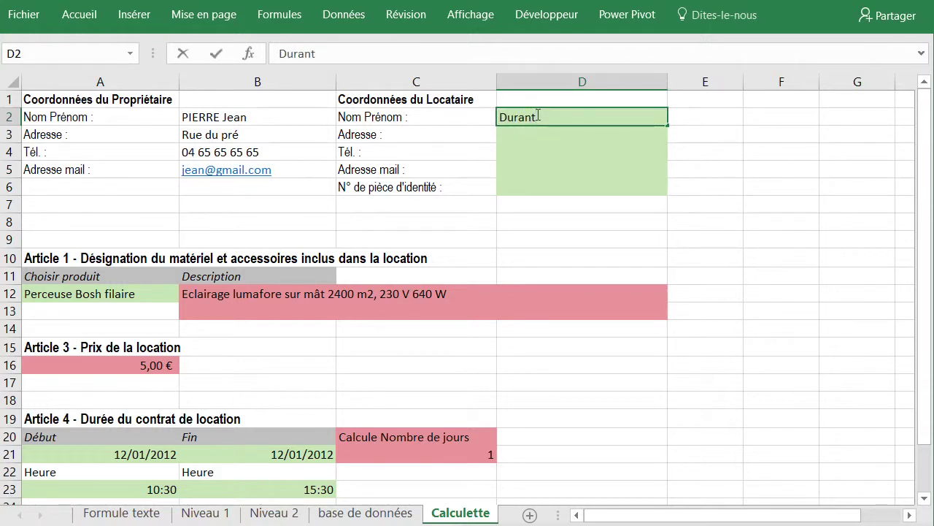
key("Return")
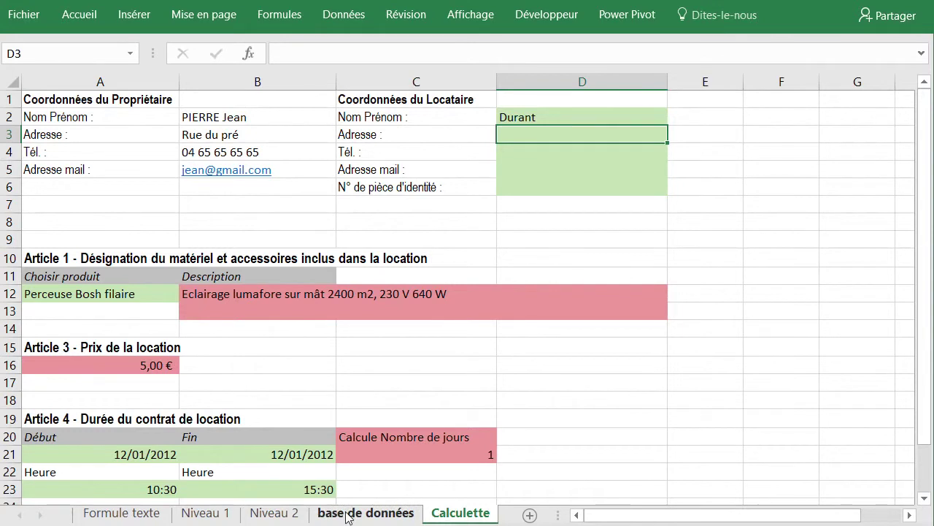
left_click(273, 513)
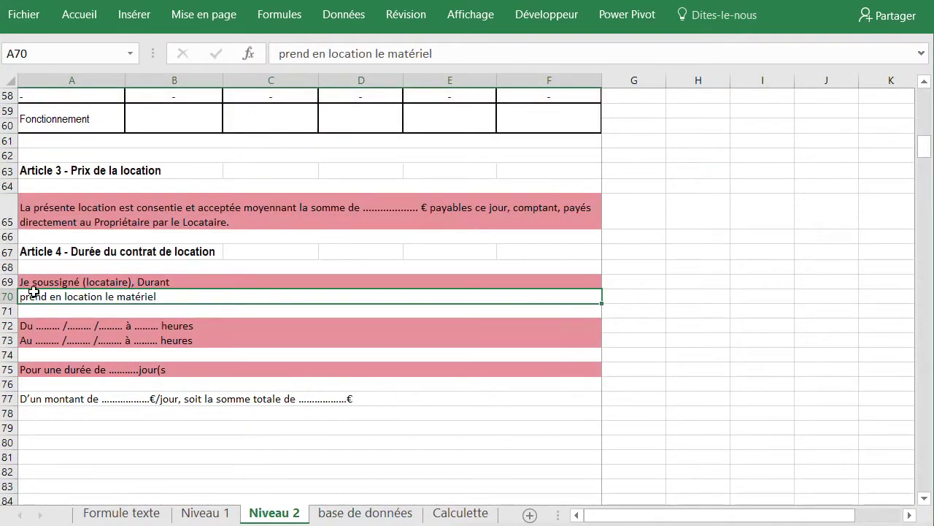
left_click(53, 310)
left_click(67, 296)
left_click(69, 313)
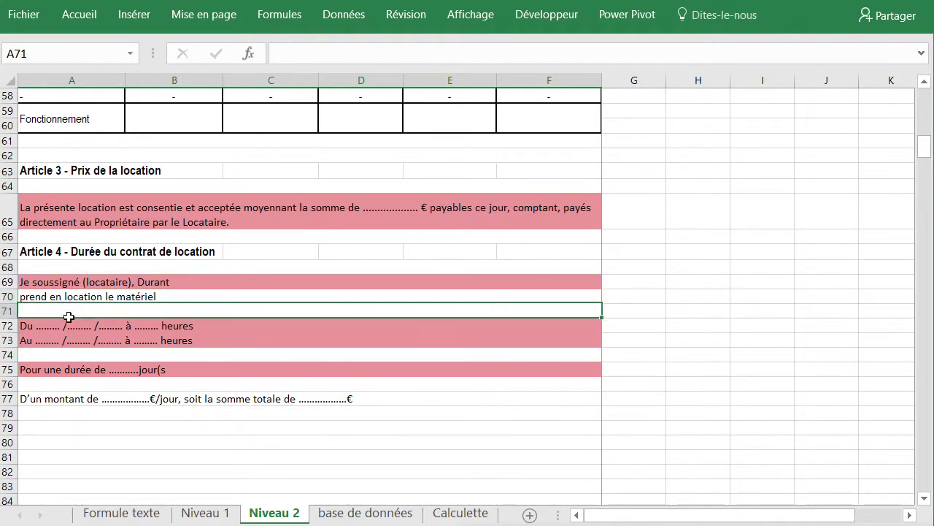
- Start the A72 formula in "Niveau 2" with ="Du " &Calculette!A21, replacing the dotted date blanks with the start date
left_click(51, 324)
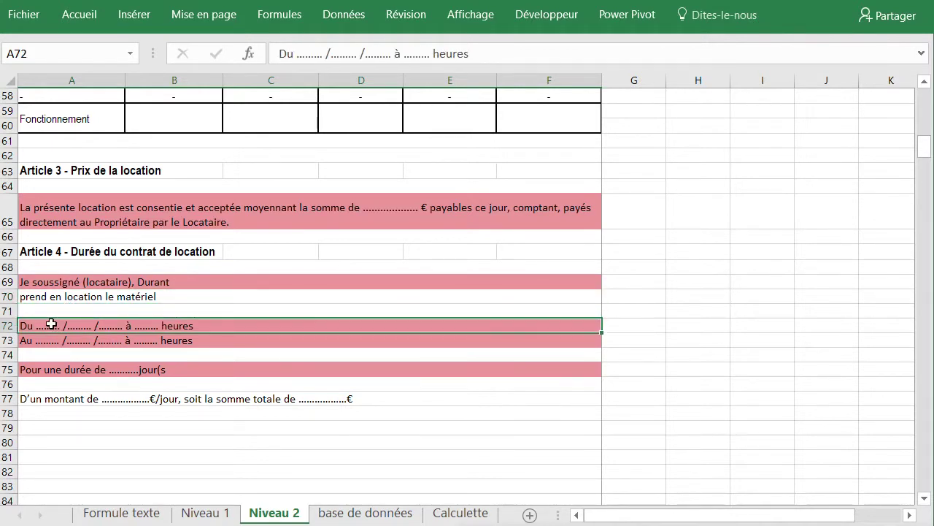
left_click(281, 52)
type("=")
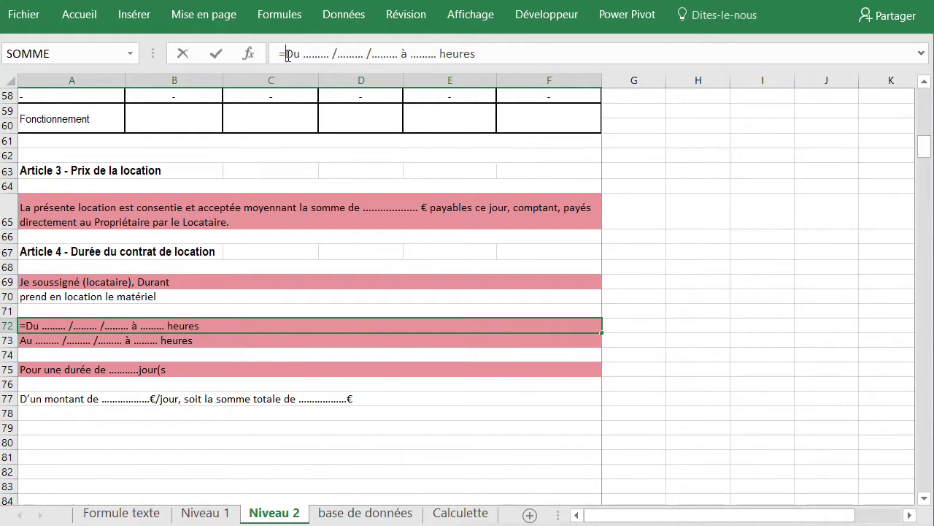
type("\"")
left_click(307, 53)
type("\"")
left_click_drag(316, 53, 411, 53)
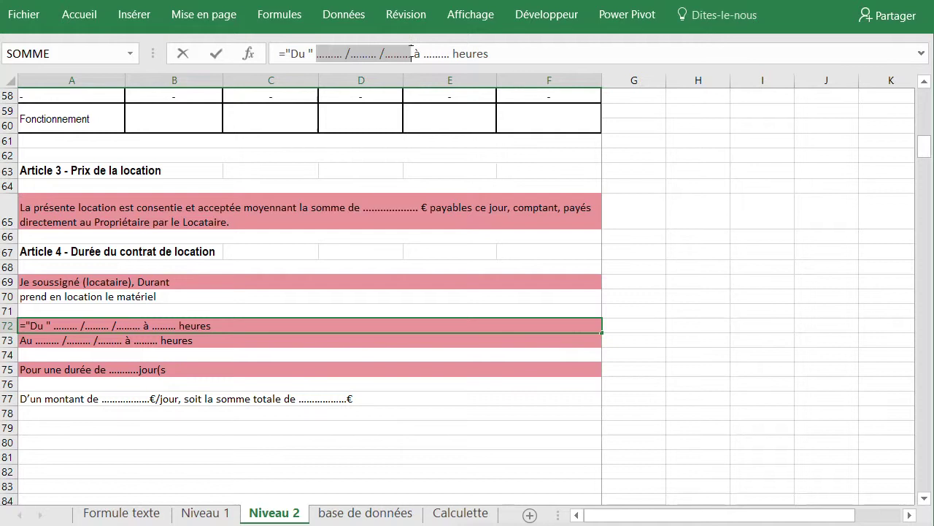
type("&")
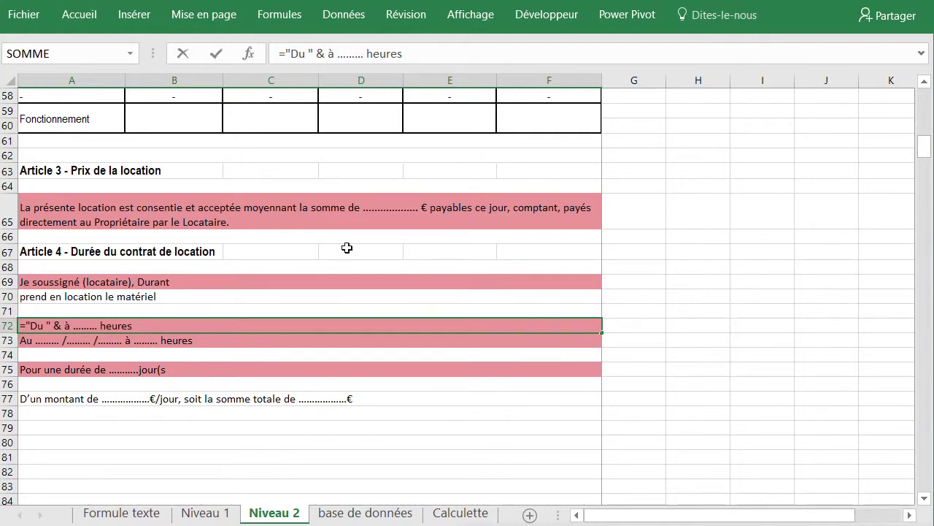
left_click(454, 514)
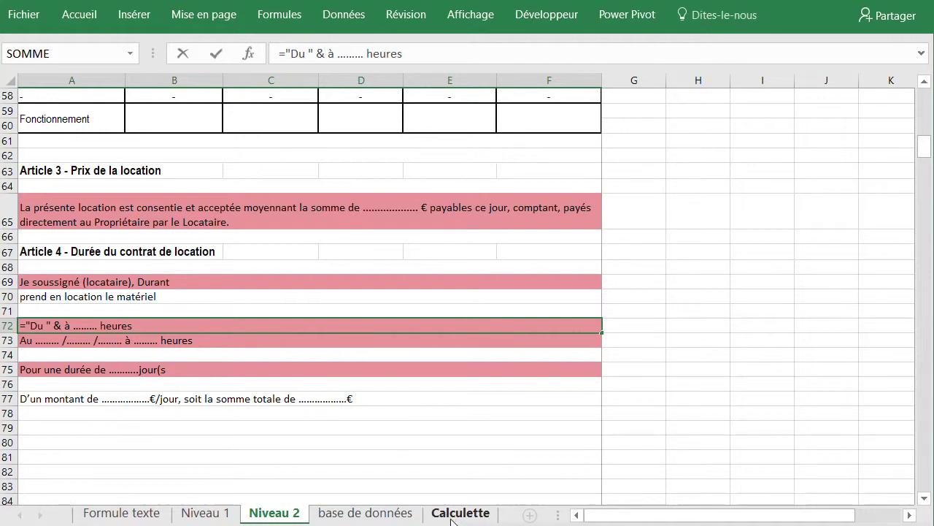
left_click(442, 515)
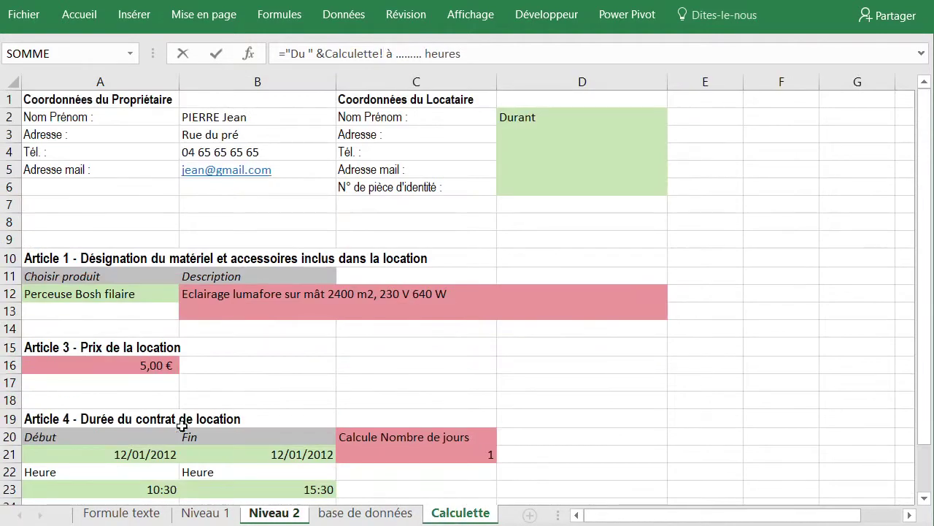
left_click(109, 456)
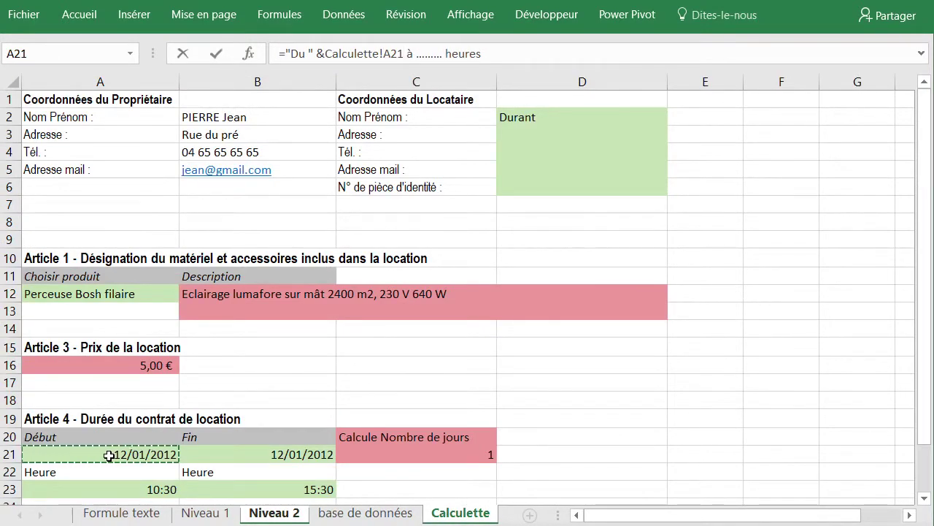
- Complete the A72 formula with & " à "&Calculette!A23& " heures", replacing the dotted hour blank with the start time
type("& ")
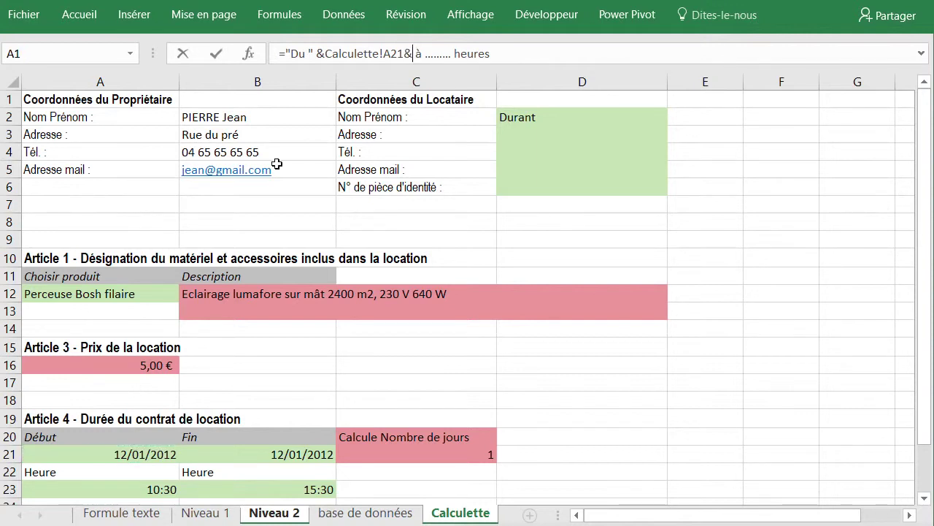
type("\"")
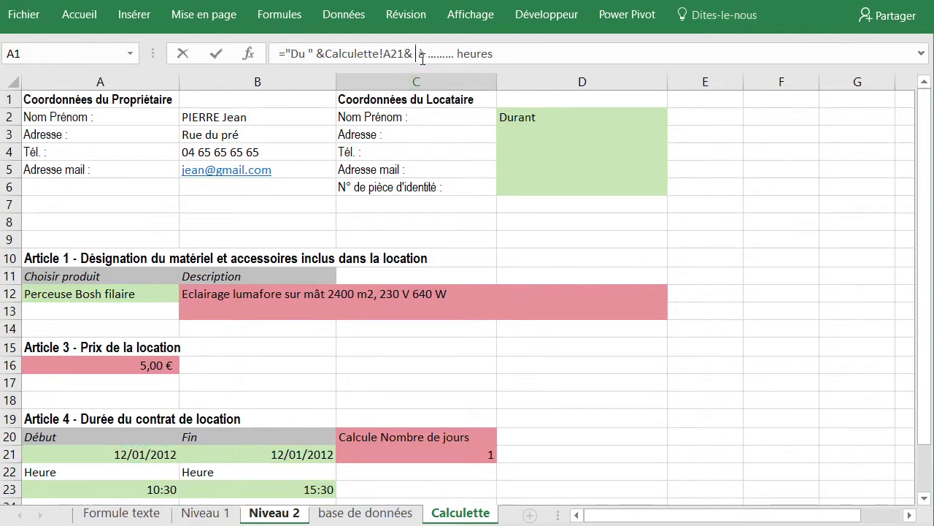
left_click(434, 54)
type("\"")
left_click_drag(468, 57, 439, 56)
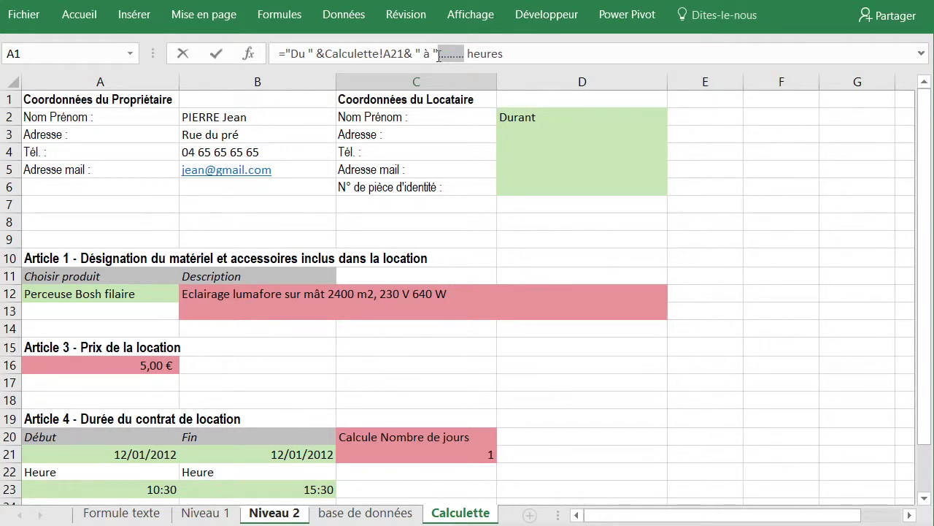
type("&")
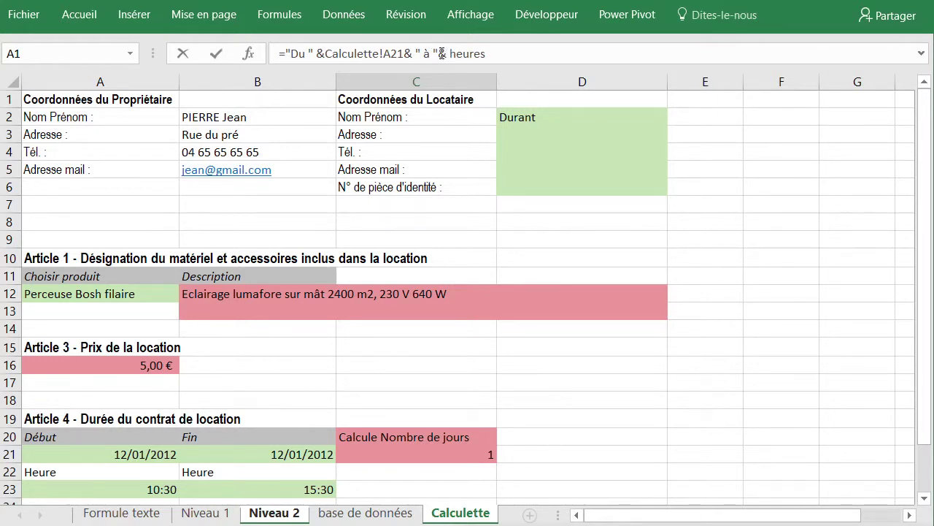
left_click(136, 488)
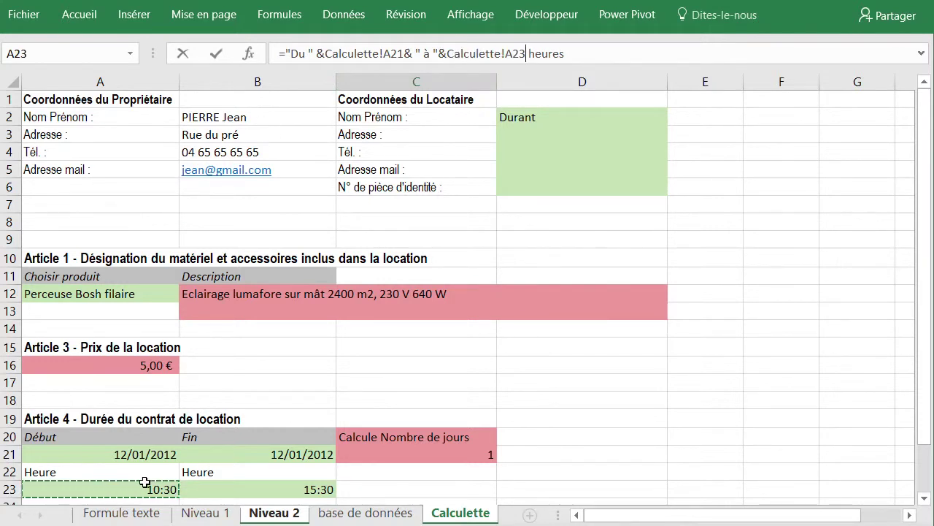
type("& \"")
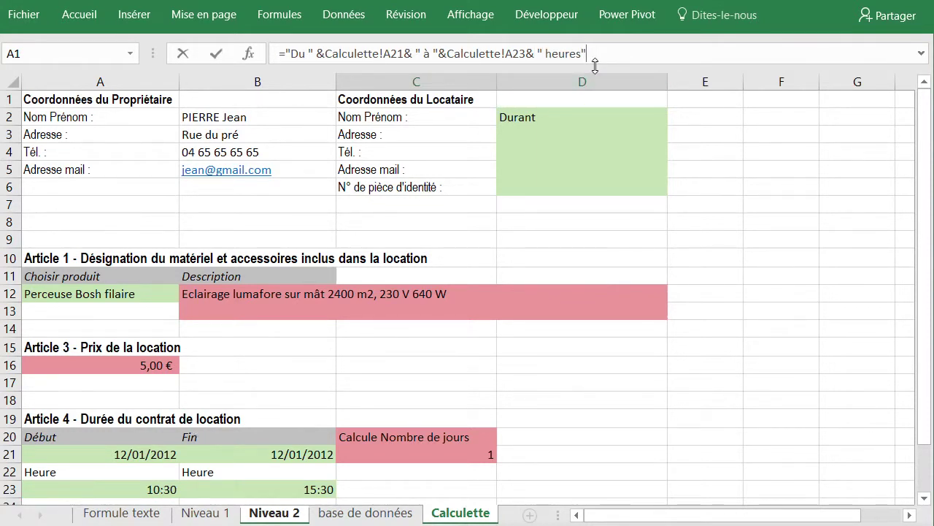
key("Return")
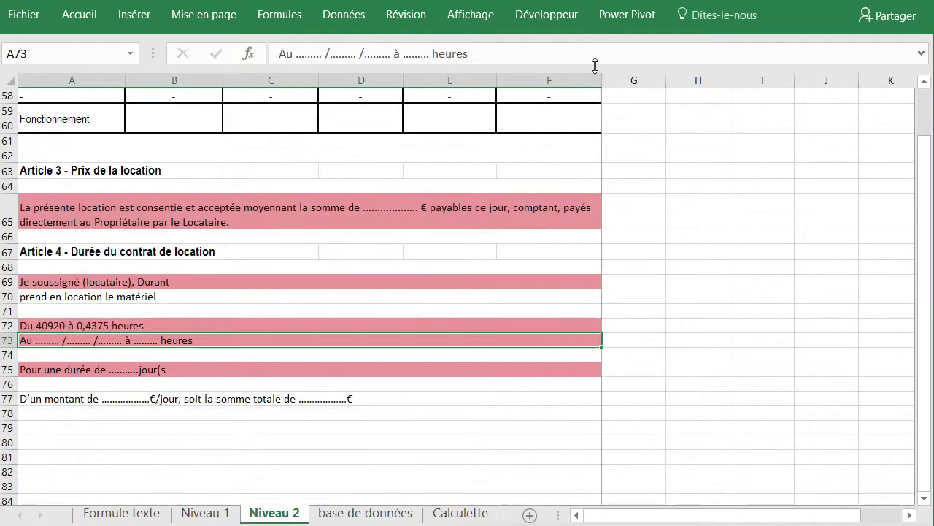
- Switch the start date in A21 of "Calculette" to the Nombre format and back to Date courte
left_click(76, 325)
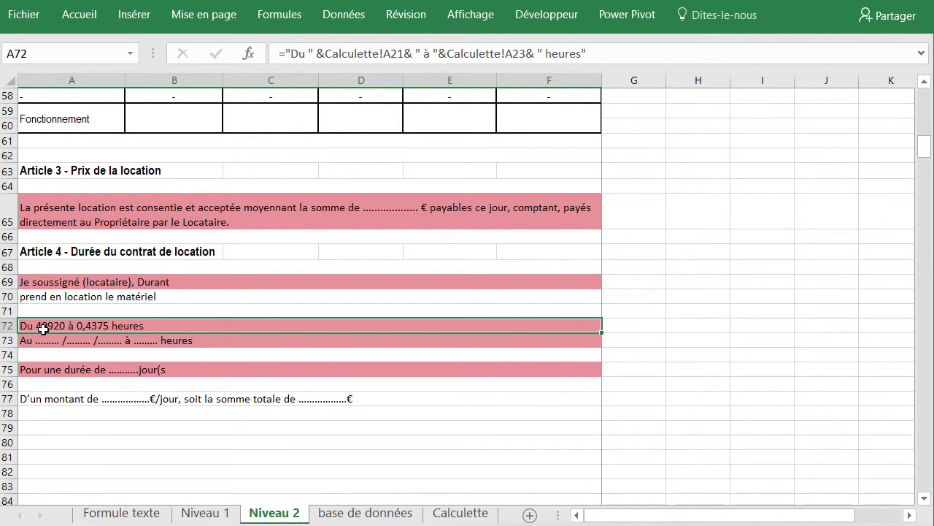
left_click(343, 515)
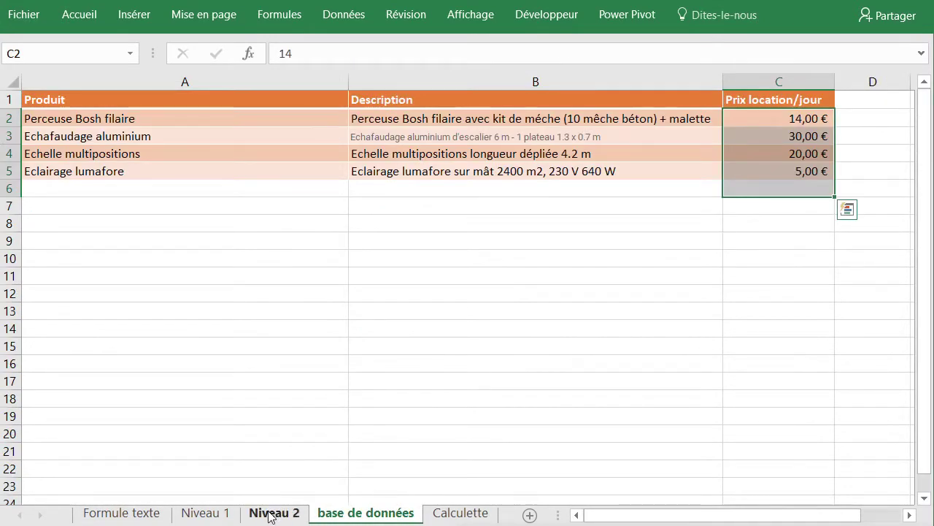
left_click(459, 514)
left_click(275, 386)
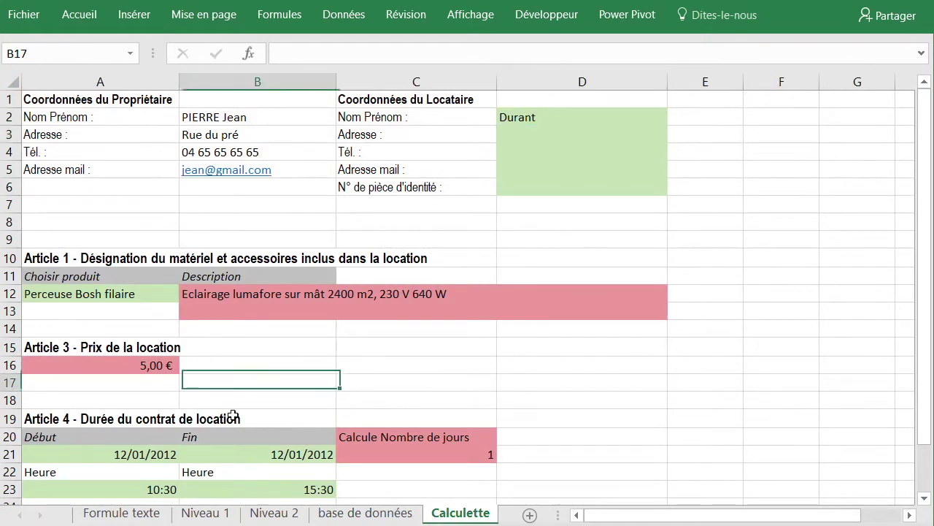
left_click(117, 454)
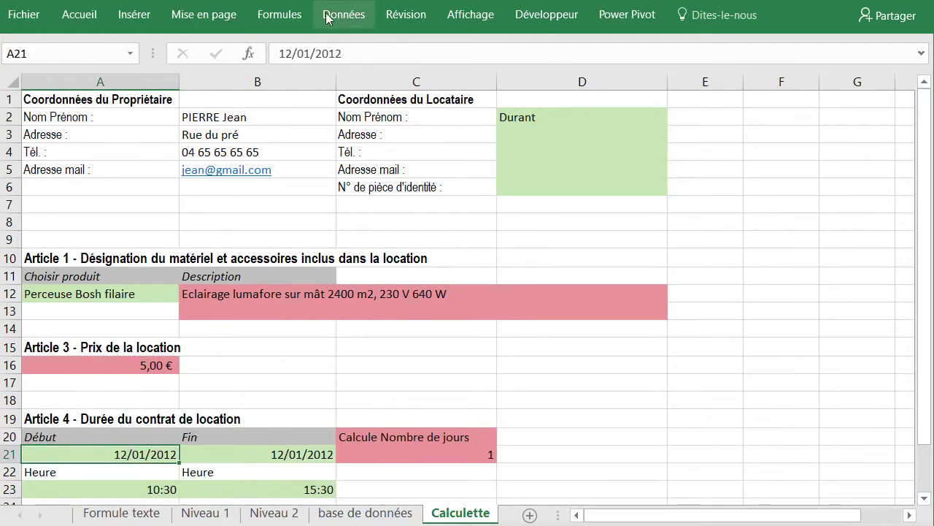
left_click(73, 17)
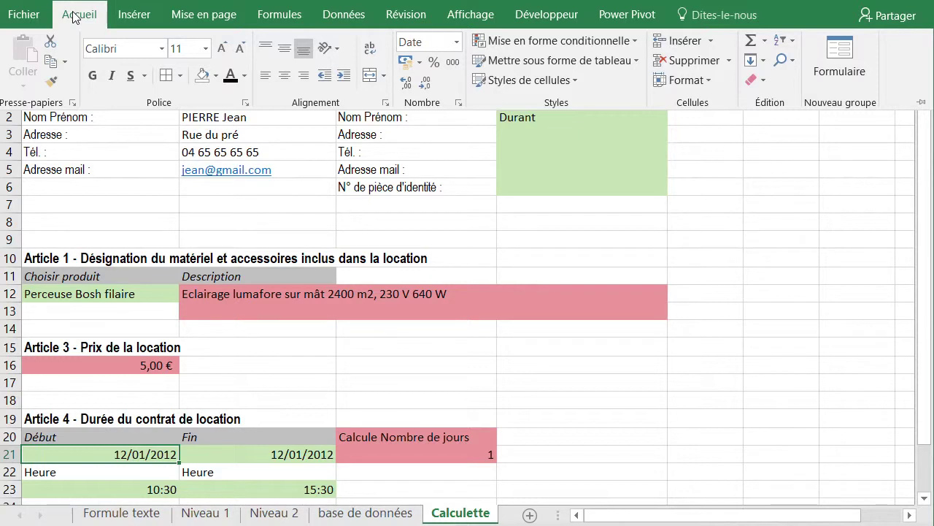
left_click(457, 43)
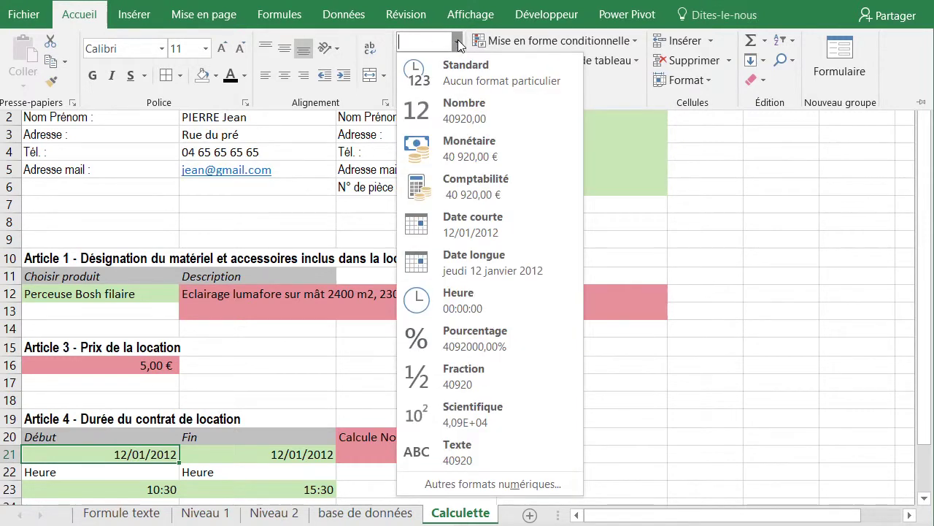
left_click(459, 106)
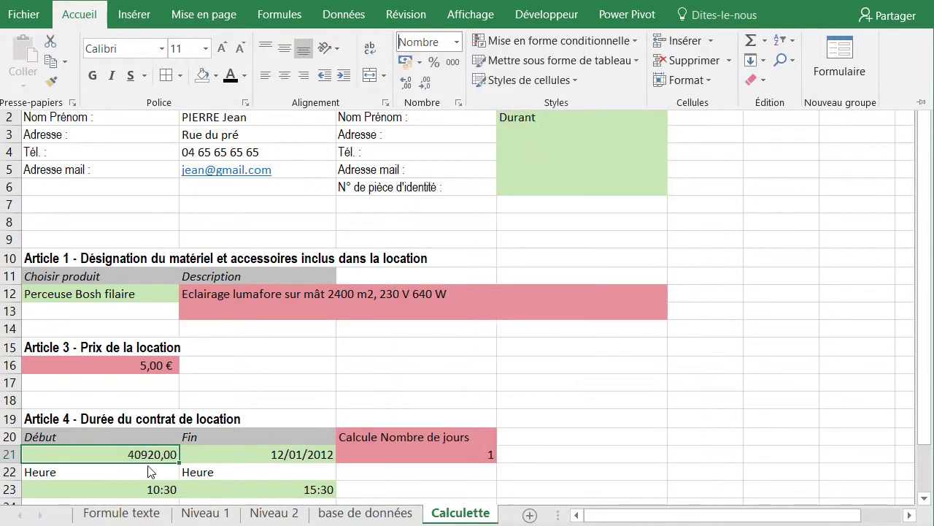
left_click(457, 41)
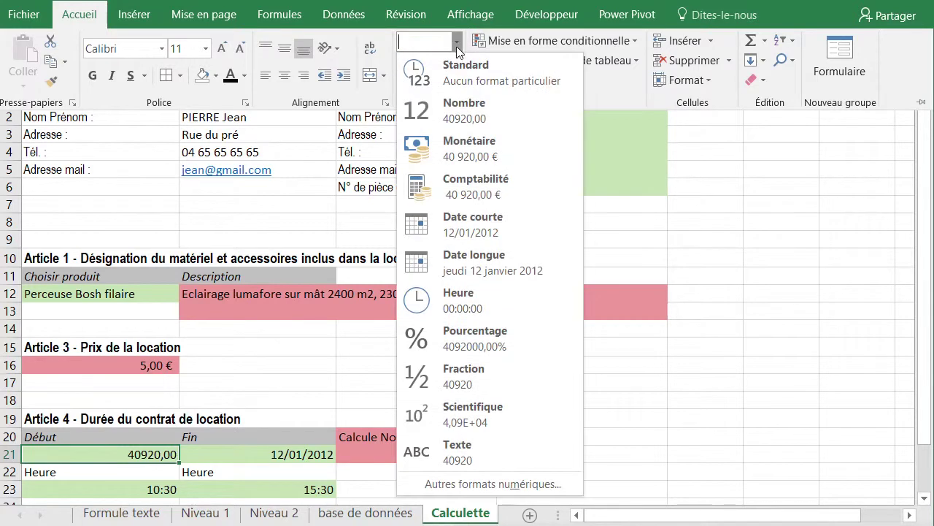
left_click(485, 228)
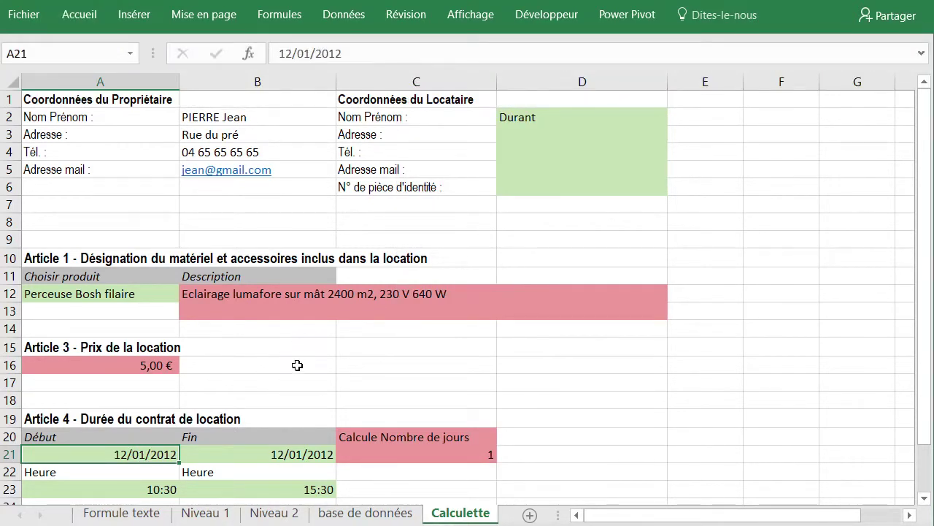
- Look up the TEXTE function and its description in "Formule texte", and check the start date in "Calculette"
left_click(130, 515)
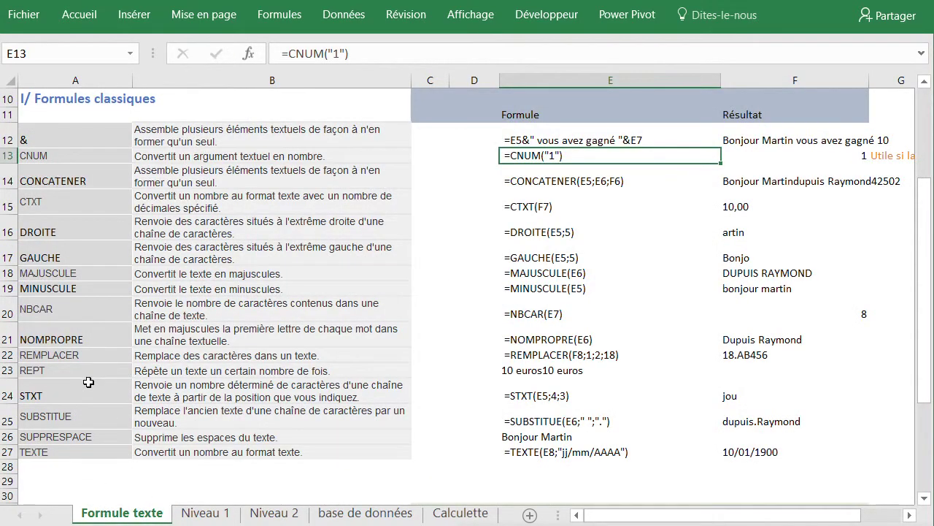
scroll(91, 382, "up", 1)
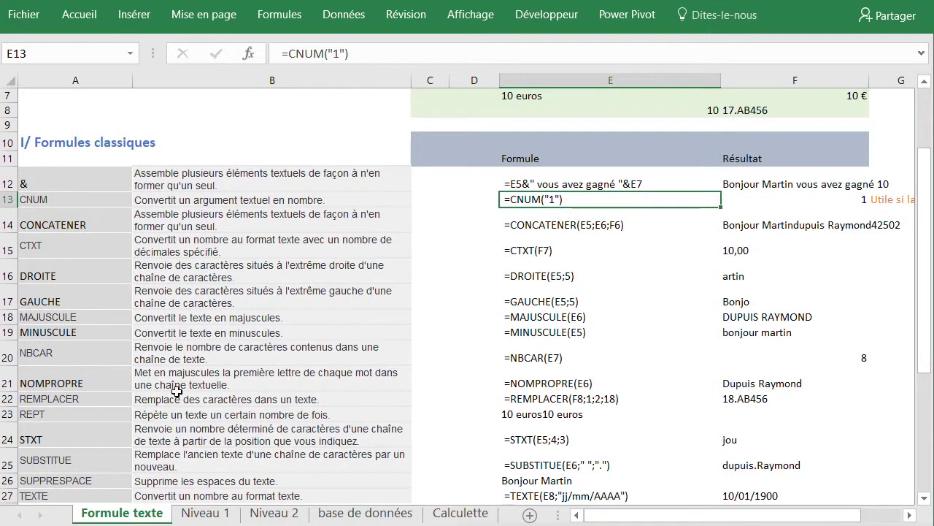
scroll(90, 309, "down", 1)
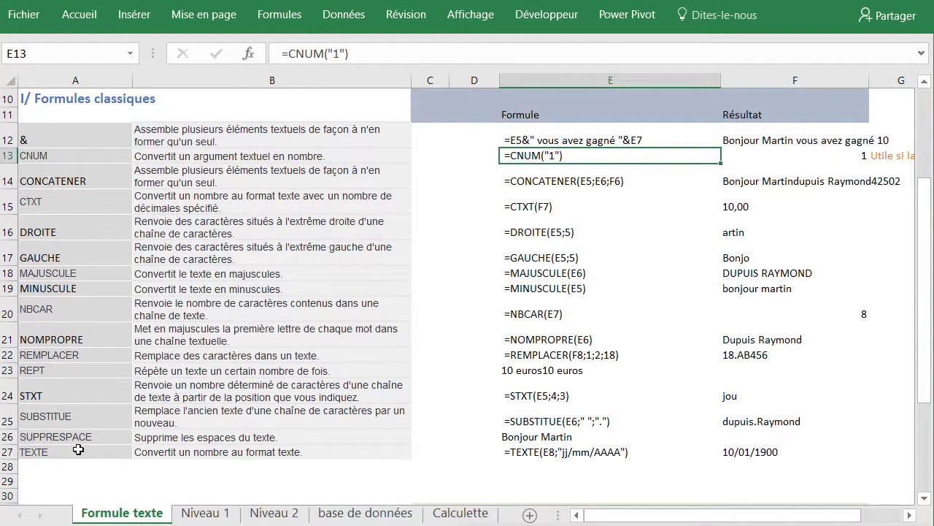
left_click(80, 451)
left_click(198, 454)
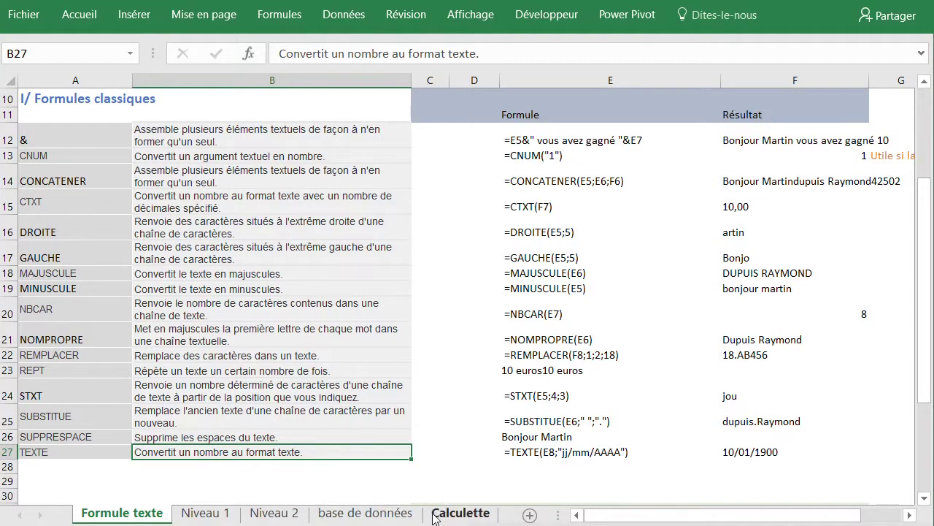
left_click(377, 513)
left_click(459, 511)
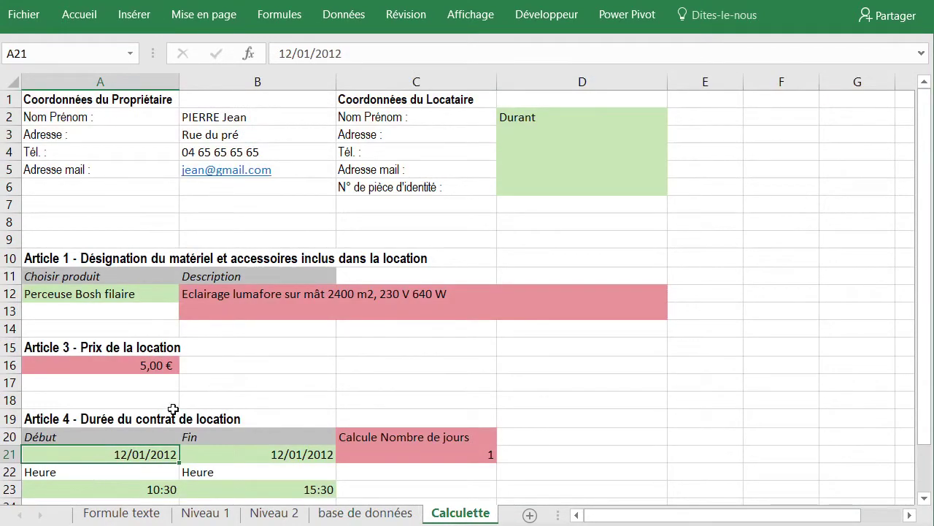
- In the A72 formula of "Niveau 2", open a TEXTE function around Calculette!A21 and add the separator for its format argument
left_click(275, 512)
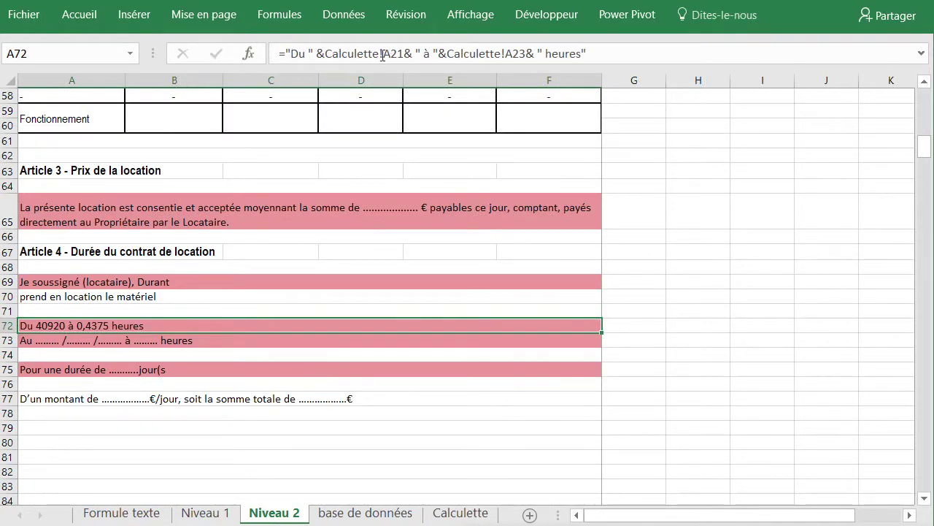
left_click(328, 53)
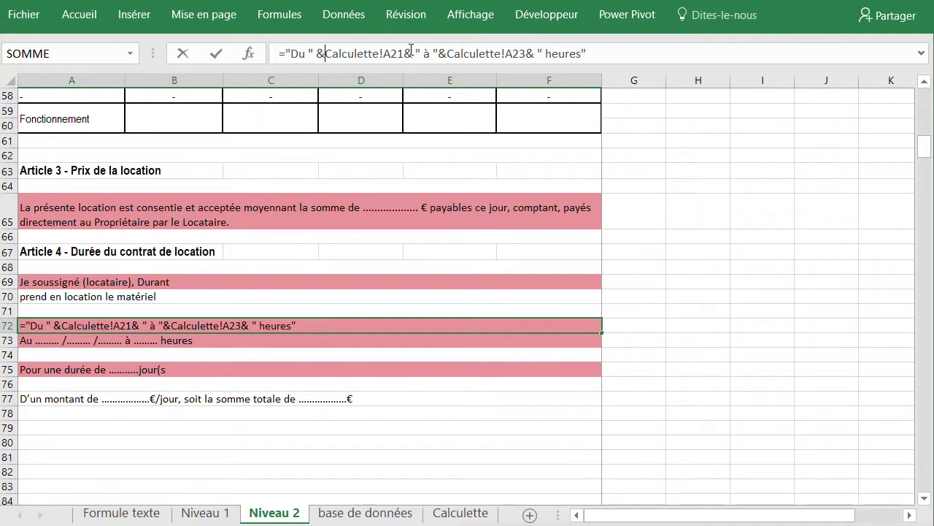
type("texte")
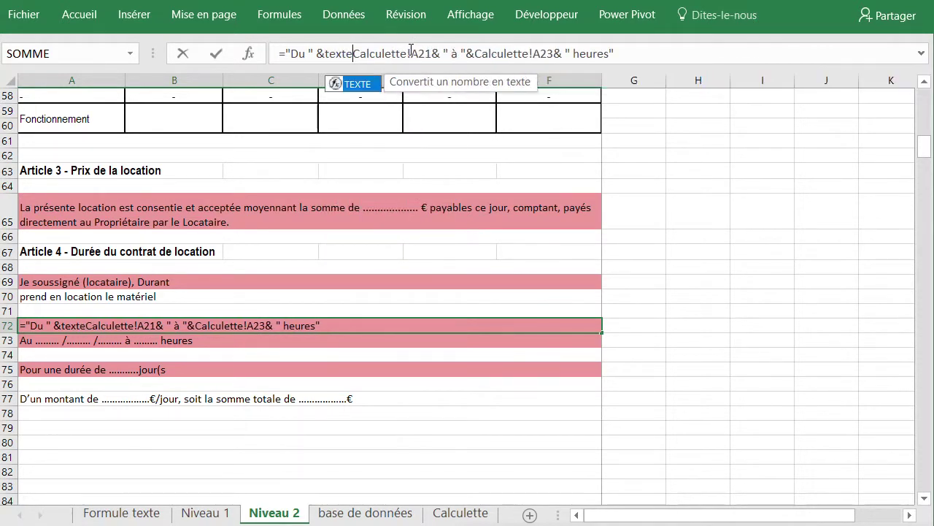
type("(")
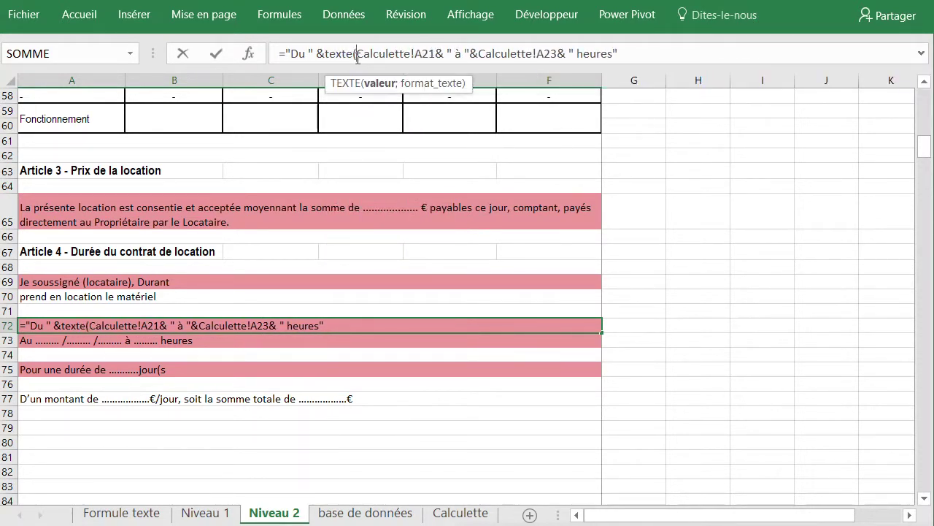
left_click(436, 51)
type(";")
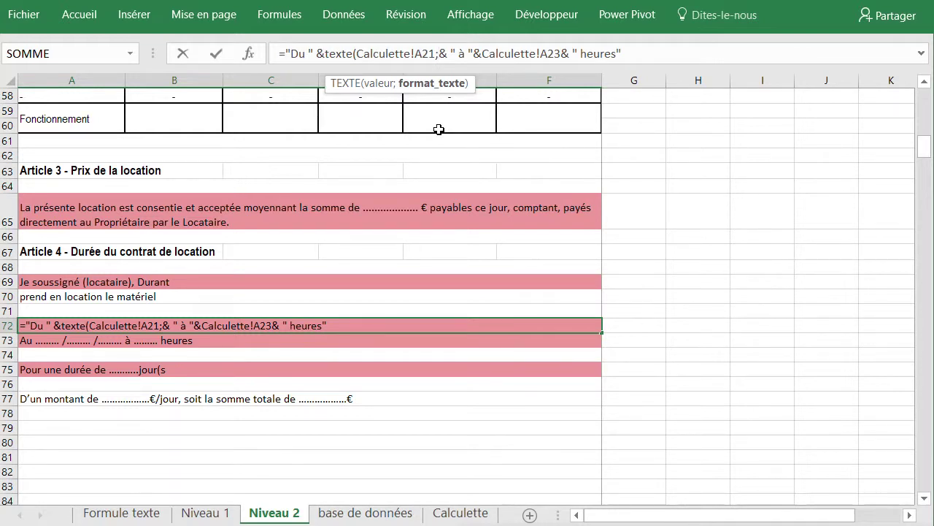
- Enter jjj jj/mm/aa as the format of the TEXTE function around Calculette!A21 and add its closing parenthesis
type("\"")
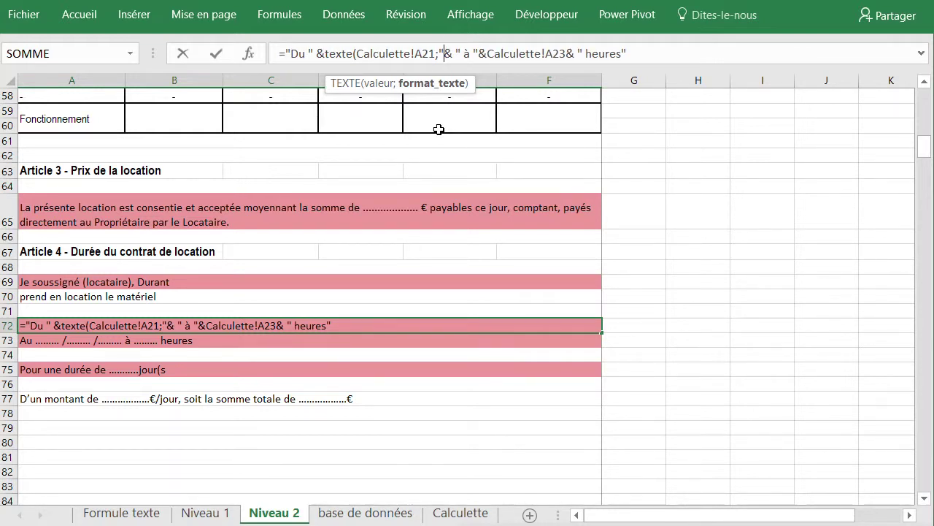
type("jjj")
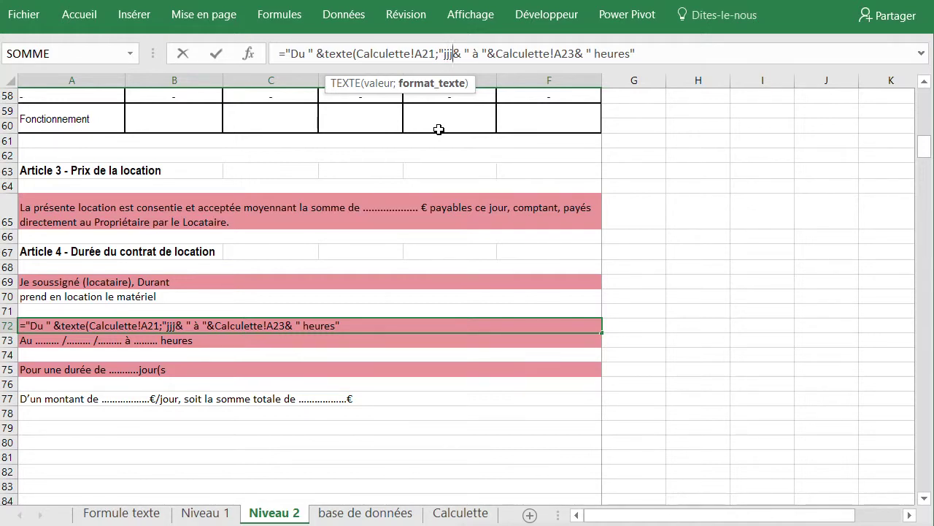
key("BackSpace")
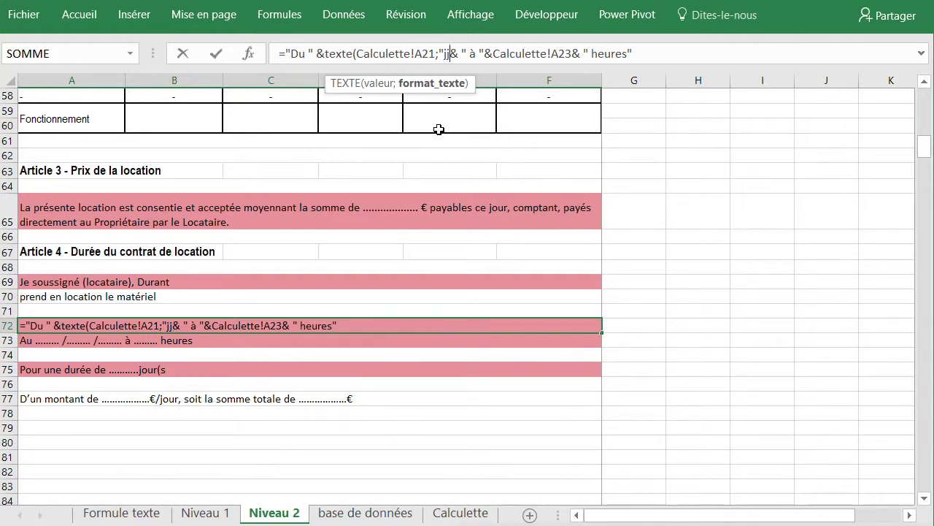
type("j")
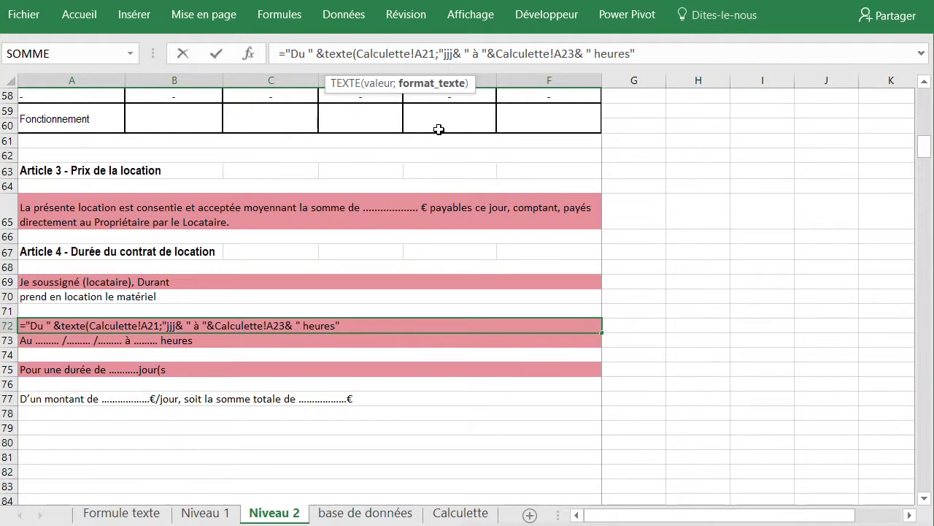
type("jj ")
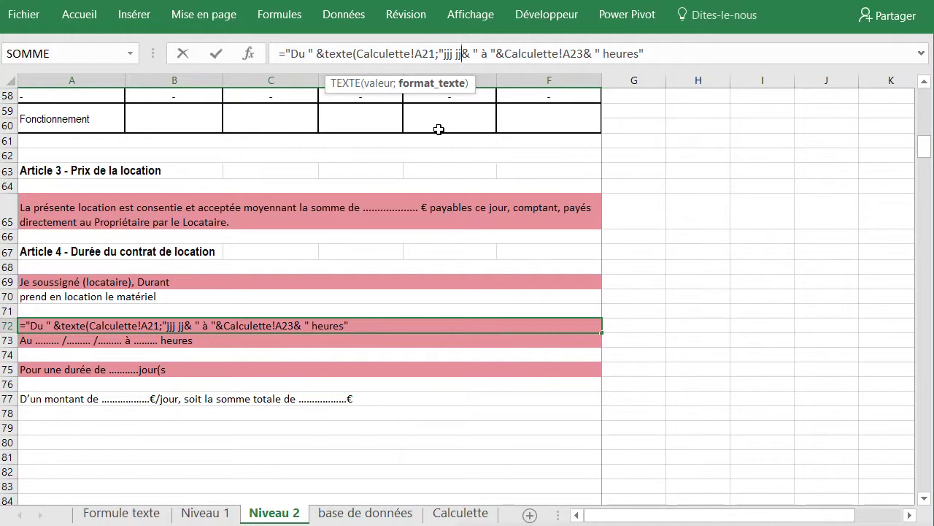
type("/mm/aa")
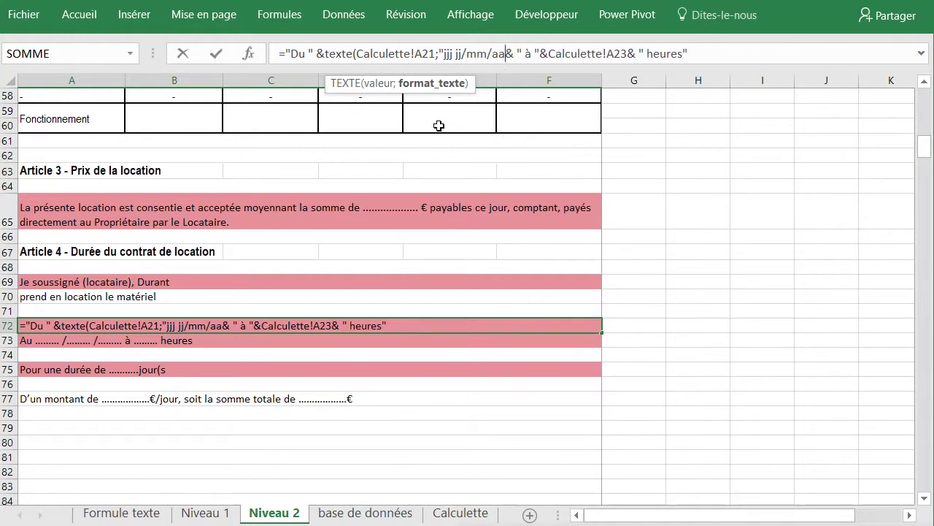
type(")")
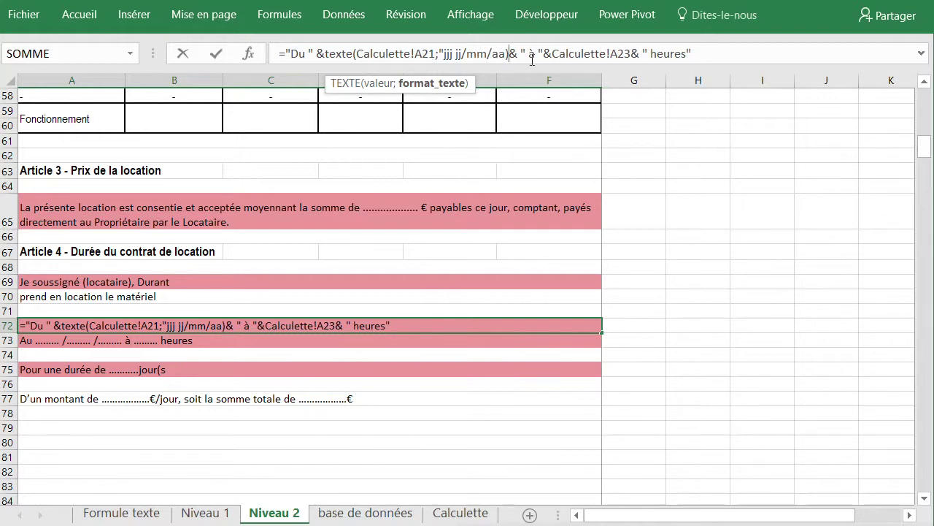
- Wrap Calculette!A23 in the A72 formula in the same TEXTE function with the jjj jj/mm/aa format and try to validate it
left_click_drag(325, 54, 634, 53)
type("texte(Calculette!A21;\"jjj jj/mm/aa)")
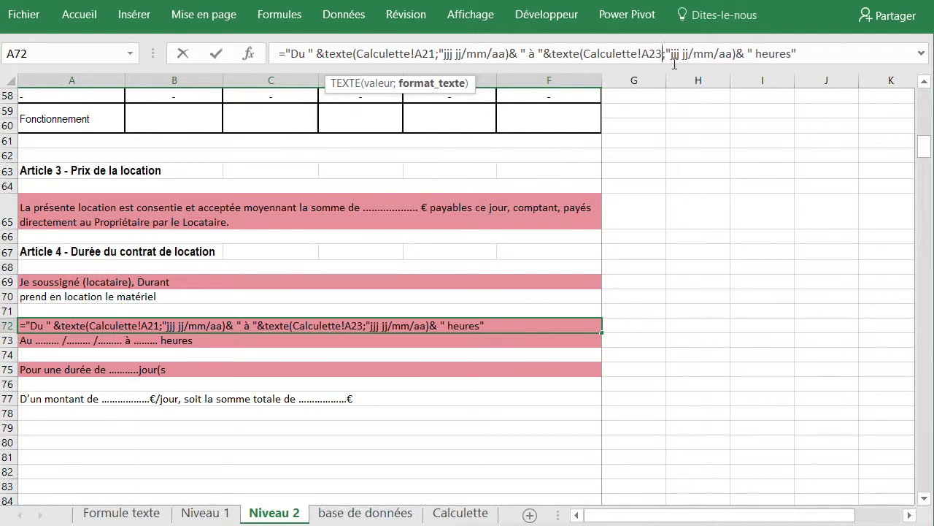
key("Return")
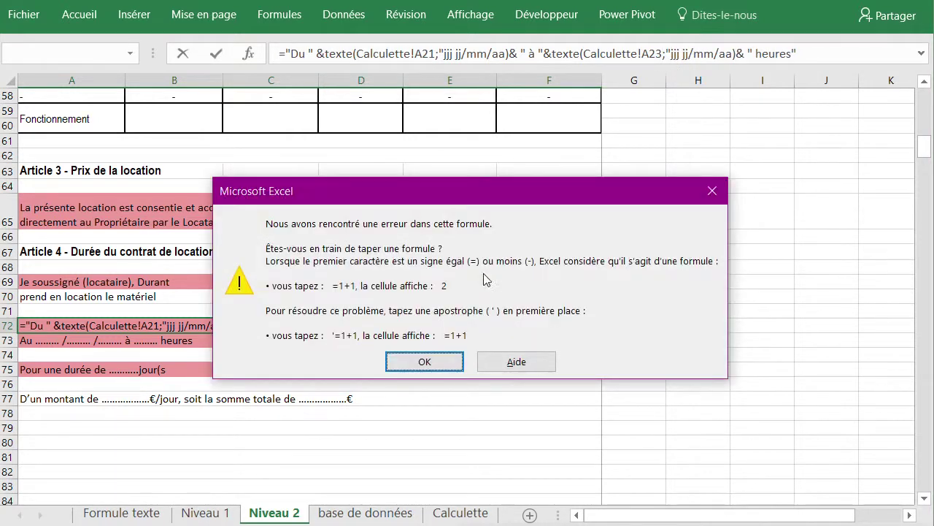
left_click(425, 362)
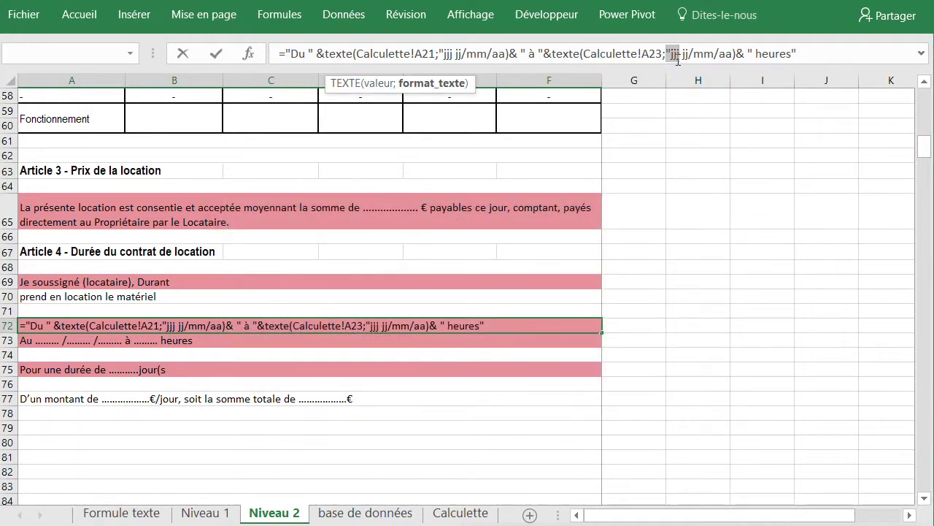
- Add the missing closing quotation marks after both jjj jj/mm/aa formats and validate the A72 formula
left_click(733, 54)
type("\"")
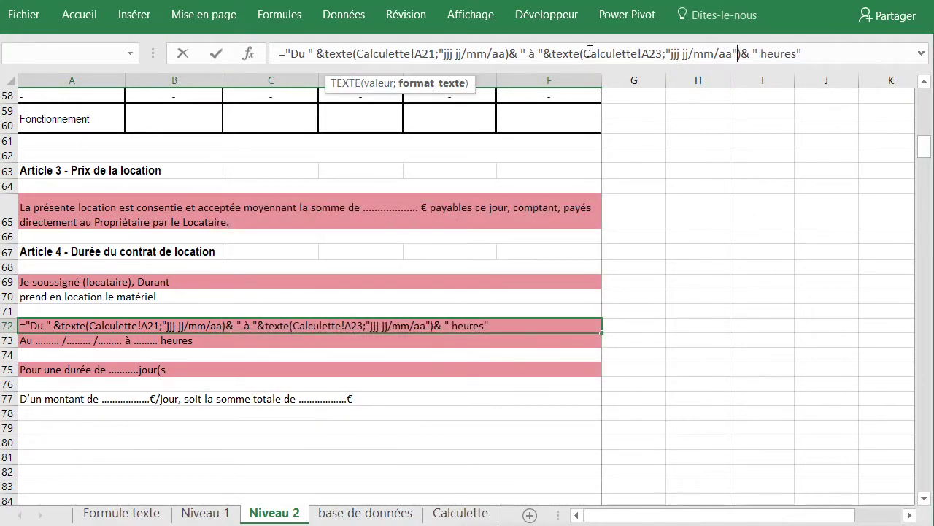
left_click(504, 53)
type("\"")
key("Return")
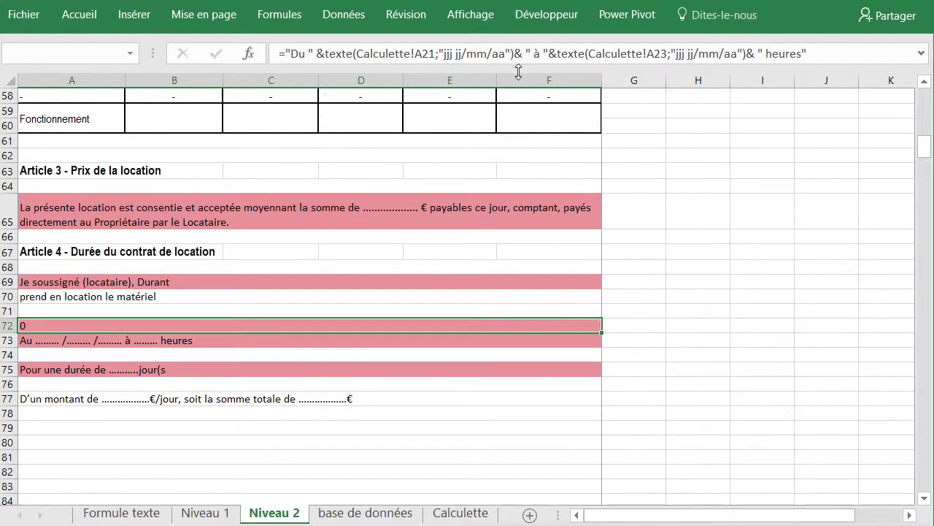
left_click(77, 326)
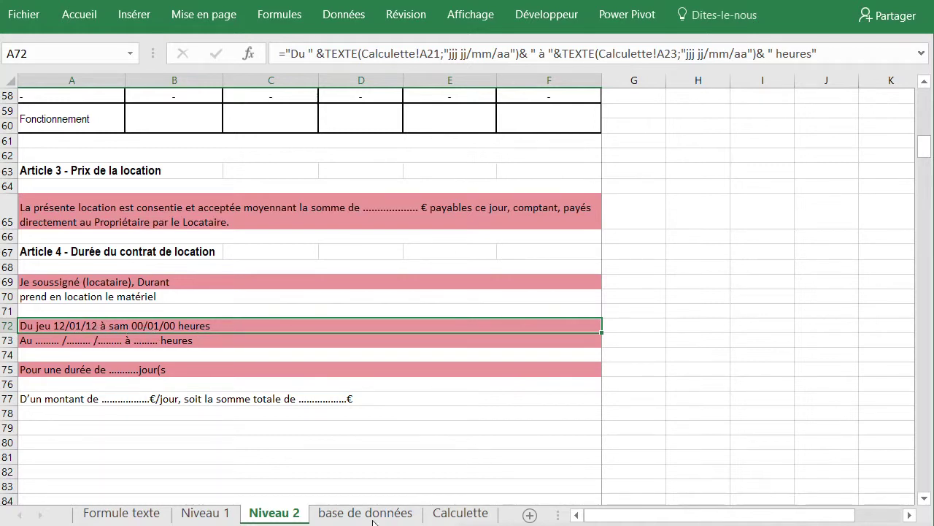
- Set the end date in Calculette!B21 to 13/01/2012 and check which Calculette cells hold the dates and times for A72
left_click(448, 515)
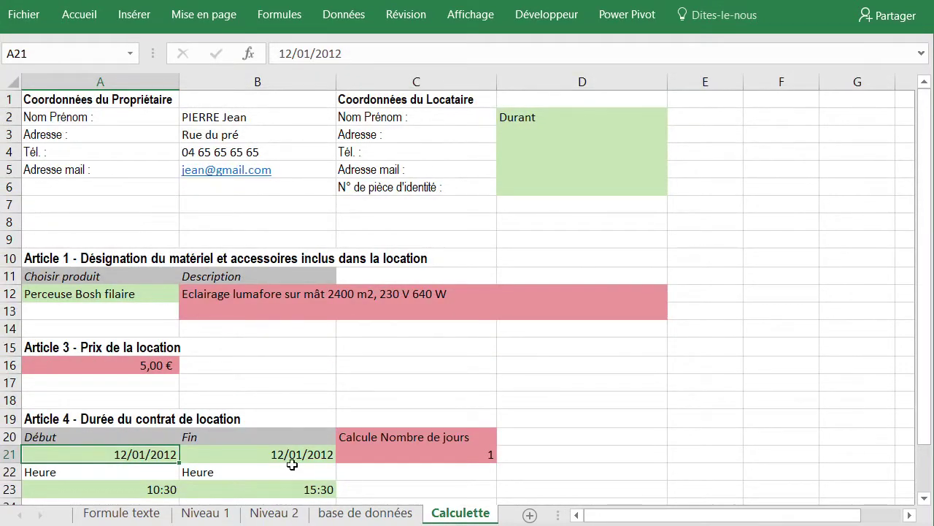
left_click(275, 514)
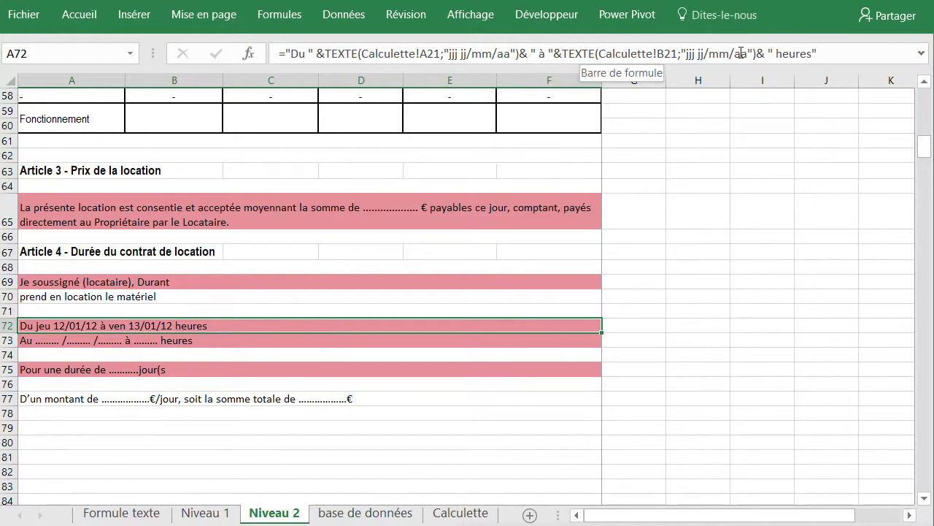
left_click(665, 53)
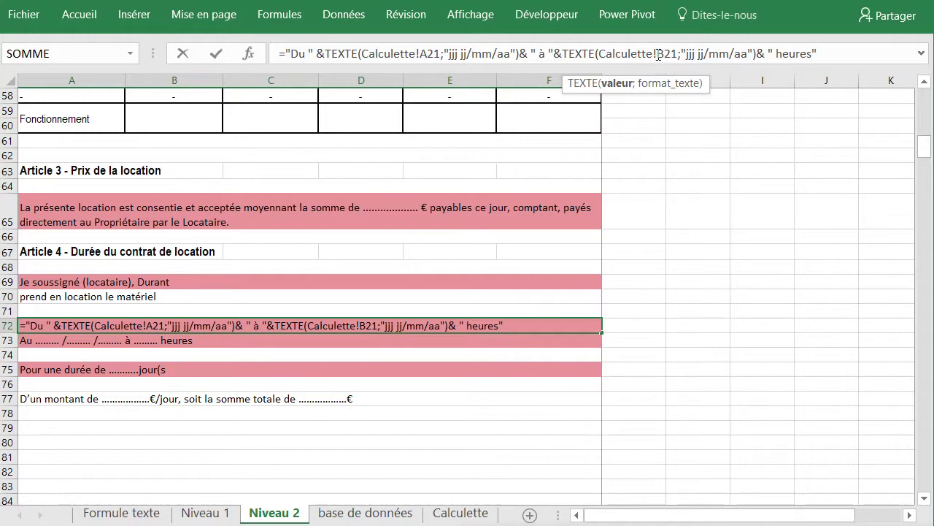
left_click(460, 513)
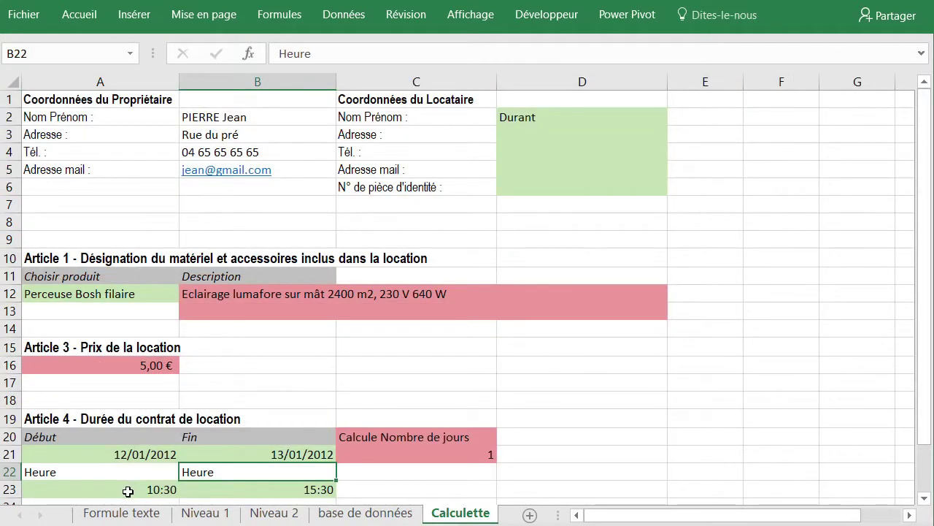
left_click(275, 514)
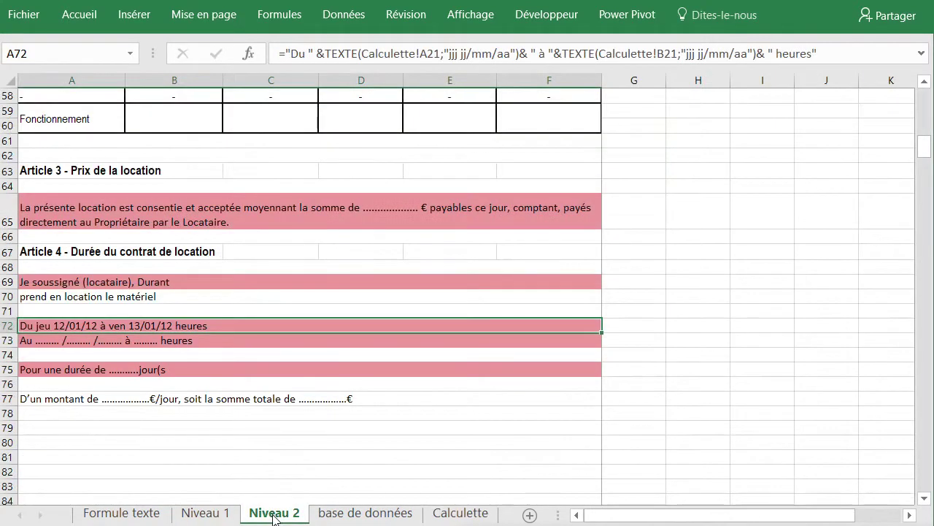
- In the A72 formula of "Niveau 2", change the reference in the second TEXTE function to Calculette!A23
left_click(664, 53)
key("BackSpace")
type("A")
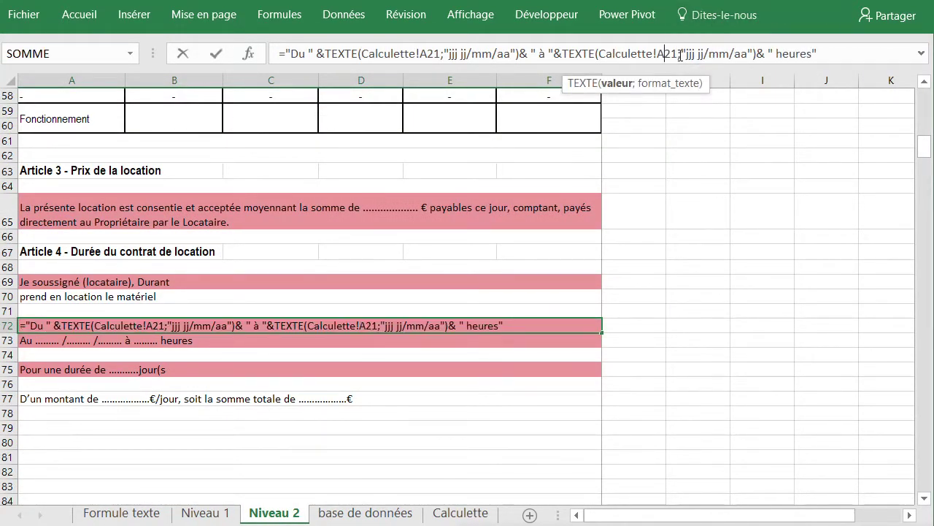
key("BackSpace")
type("3")
- Replace the format of the second TEXTE function in A72 with hh:mm and validate the formula
left_click_drag(686, 57, 748, 53)
type("hh")
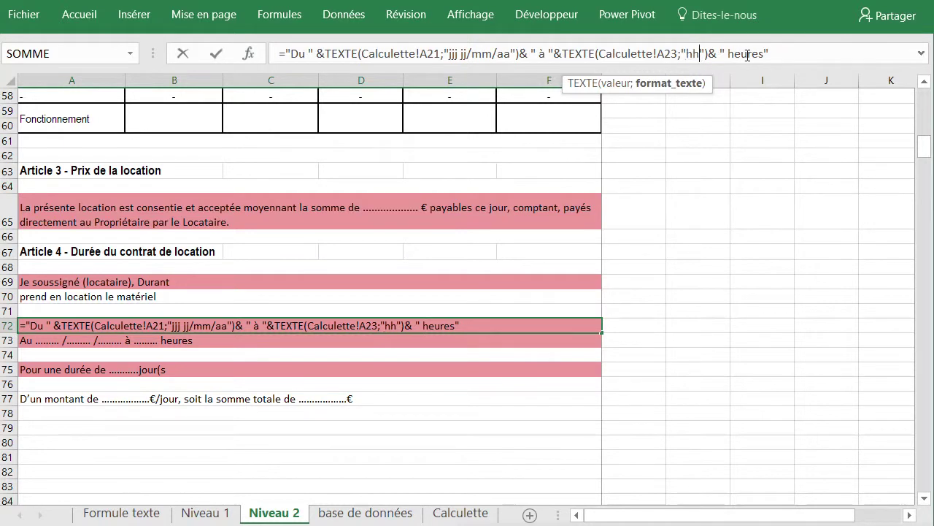
type(":")
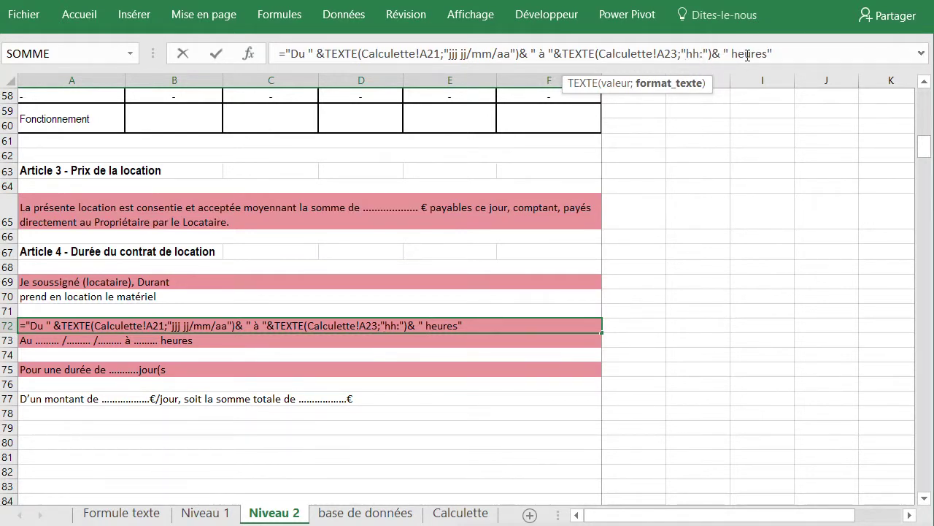
type("mm")
key("Return")
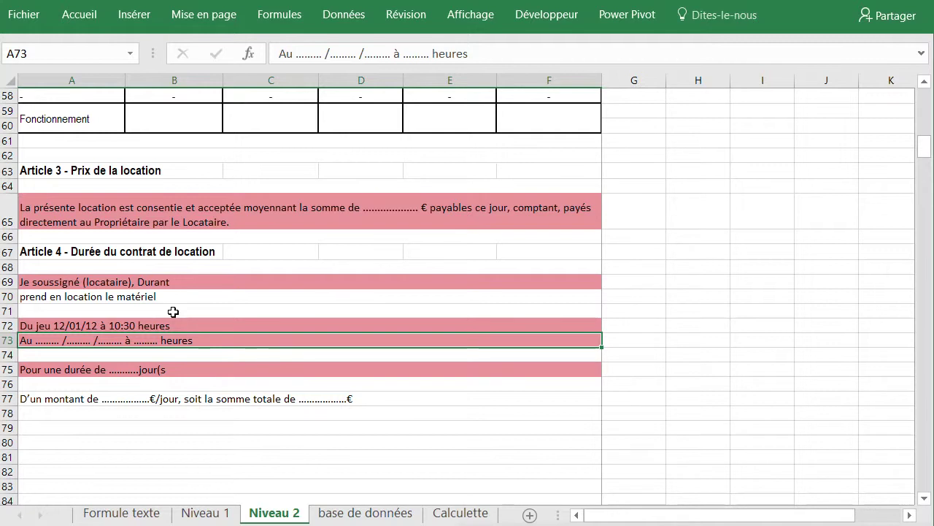
- Copy the A72 formula down into A73 and change the reference in its first TEXTE function to Calculette!B21
left_click(201, 324)
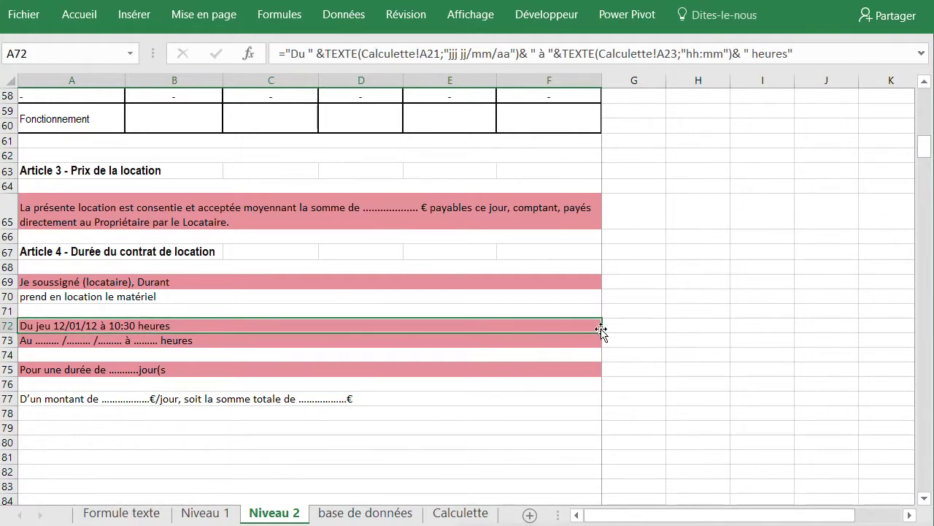
left_click_drag(602, 332, 603, 343)
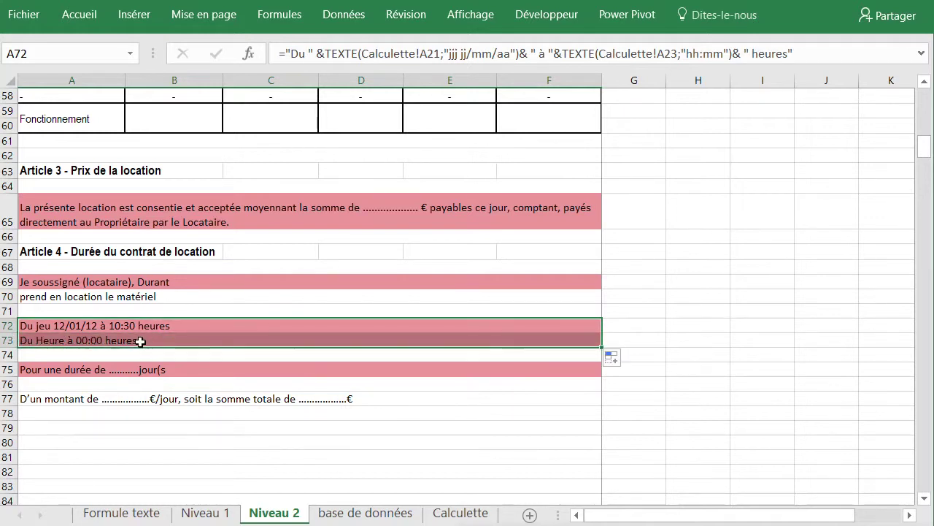
left_click(149, 339)
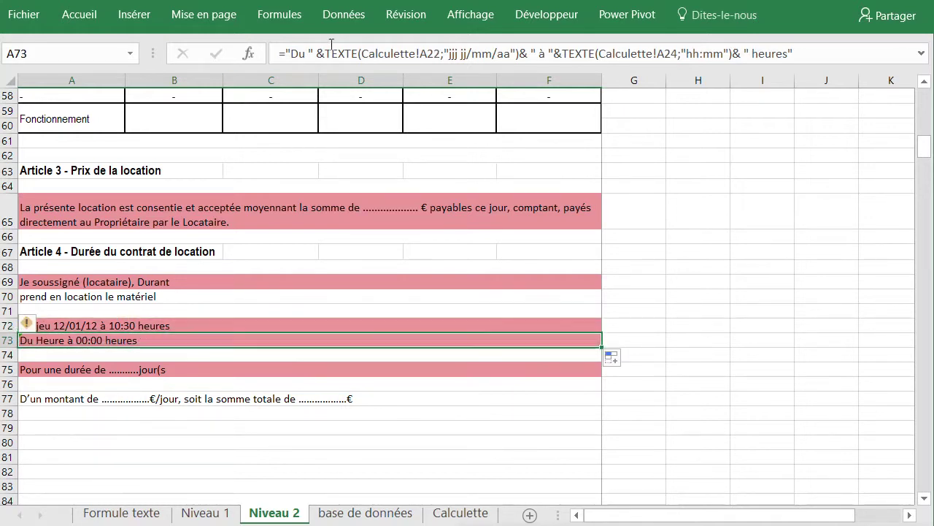
left_click(430, 53)
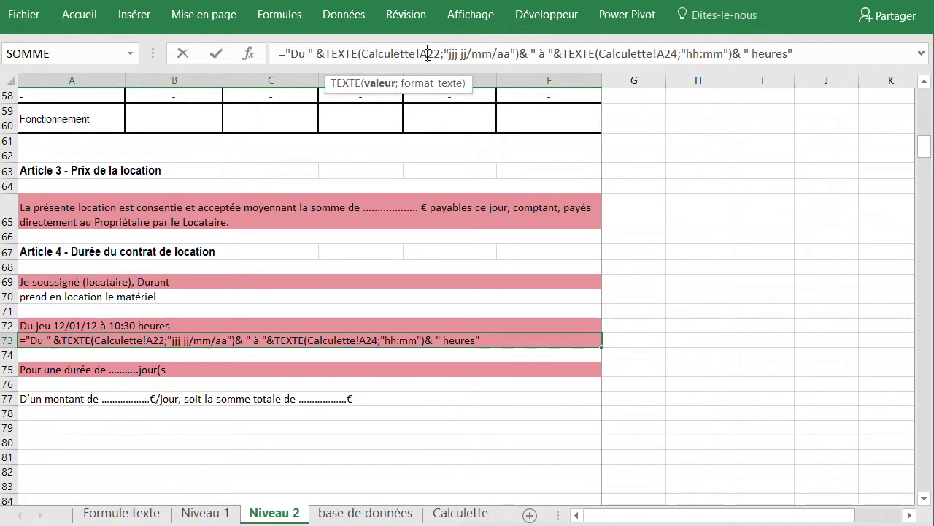
key("BackSpace")
type("B")
left_click(437, 54)
key("BackSpace")
type("1")
- Change the reference in the second TEXTE function of A73 to Calculette!B23 and validate the formula
left_click(670, 54)
key("BackSpace")
type("B")
left_click(679, 54)
key("BackSpace")
type("3")
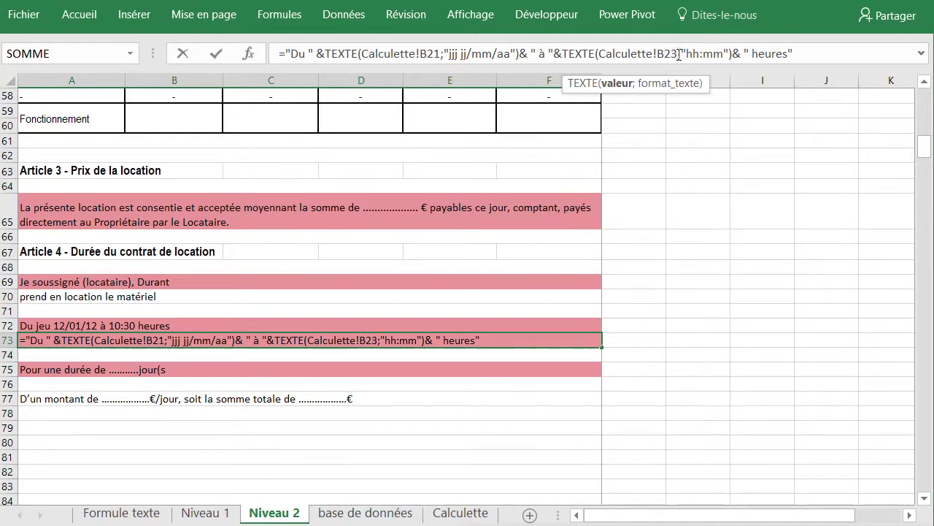
key("Return")
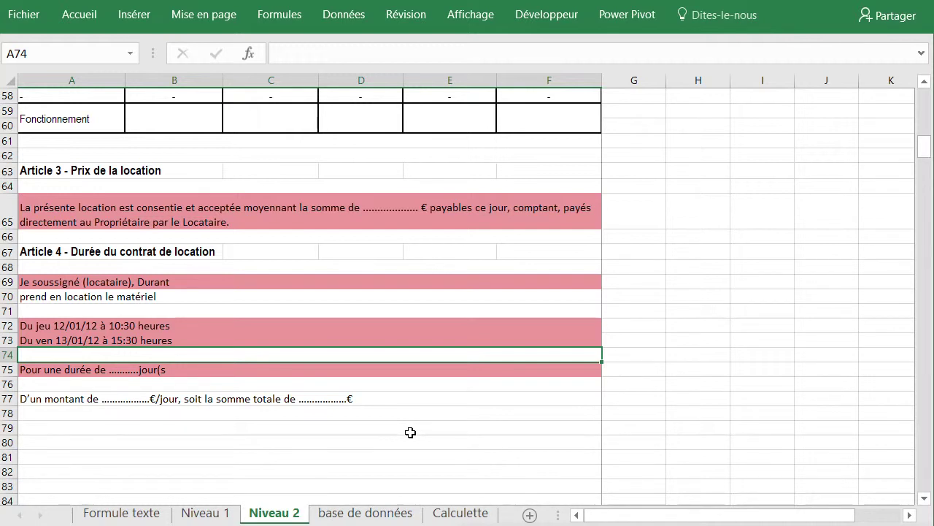
- Examine the rental dates, number of days and price cells in "Calculette" and the product table in "base de données"
left_click(461, 513)
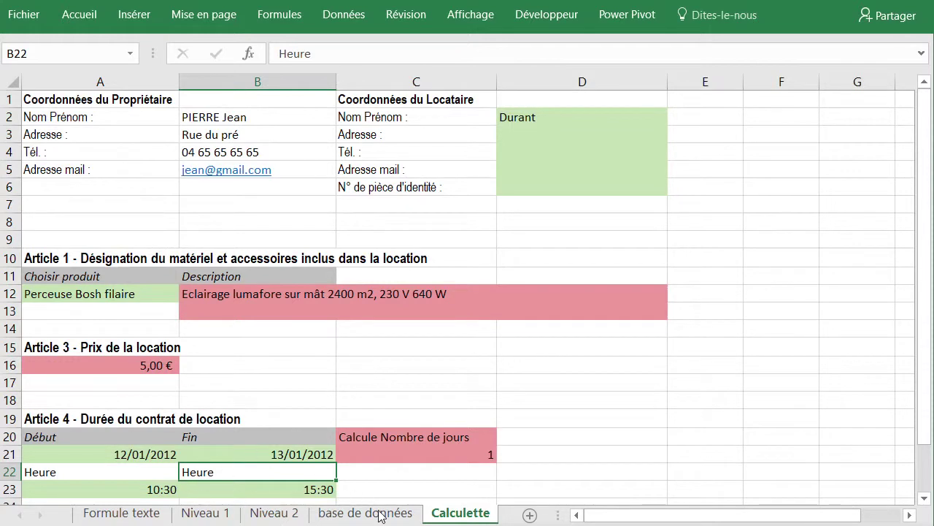
left_click(315, 511)
left_click(276, 511)
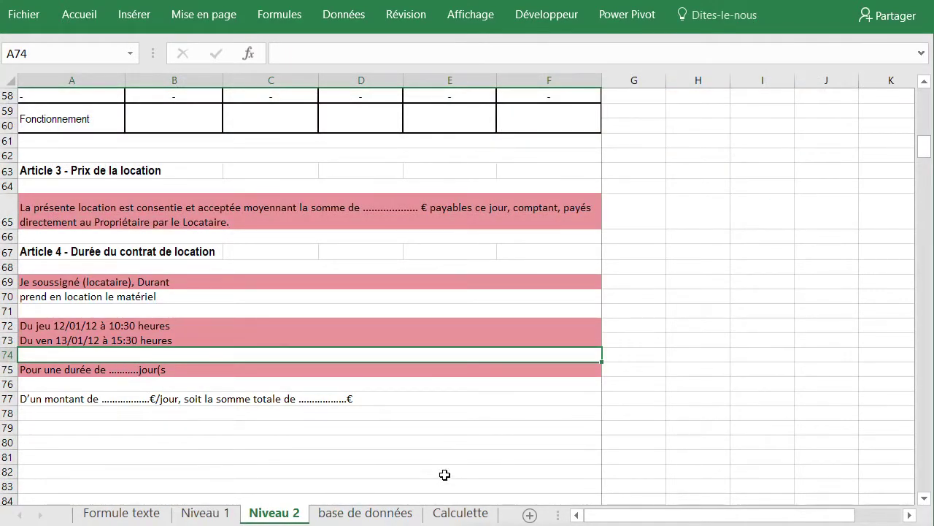
left_click(453, 514)
scroll(255, 346, "down", 2)
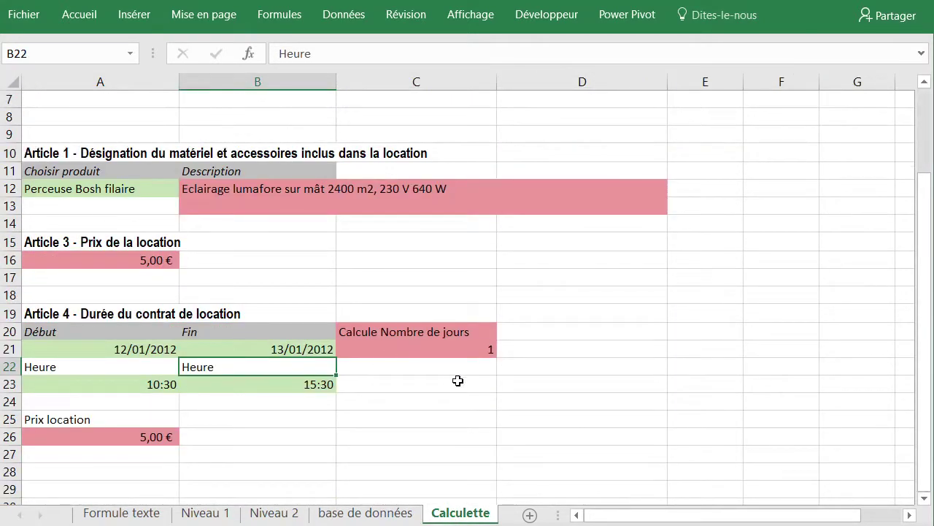
left_click(446, 349)
left_click(365, 512)
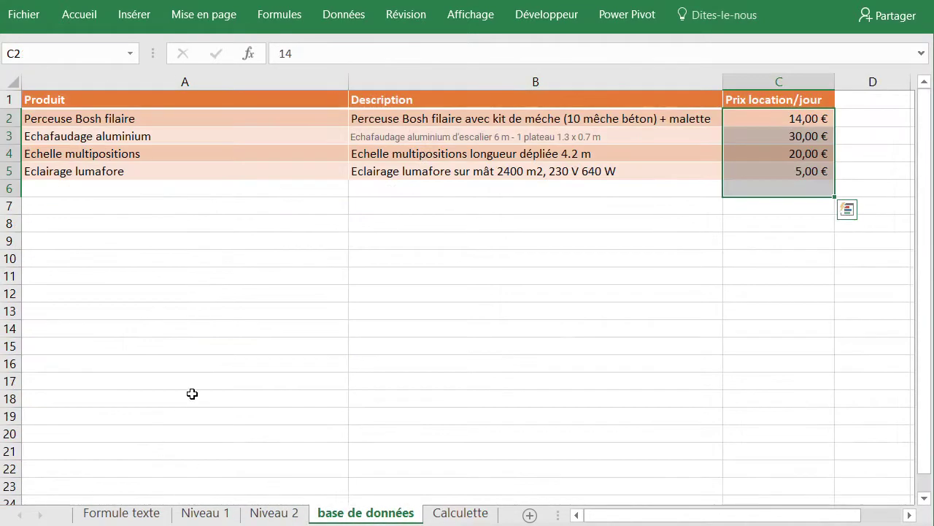
- In A75 of "Niveau 2", turn the opening text into the formula start ="Pour une durée de " &, with a space before the closing quotation mark
left_click(258, 510)
left_click(94, 369)
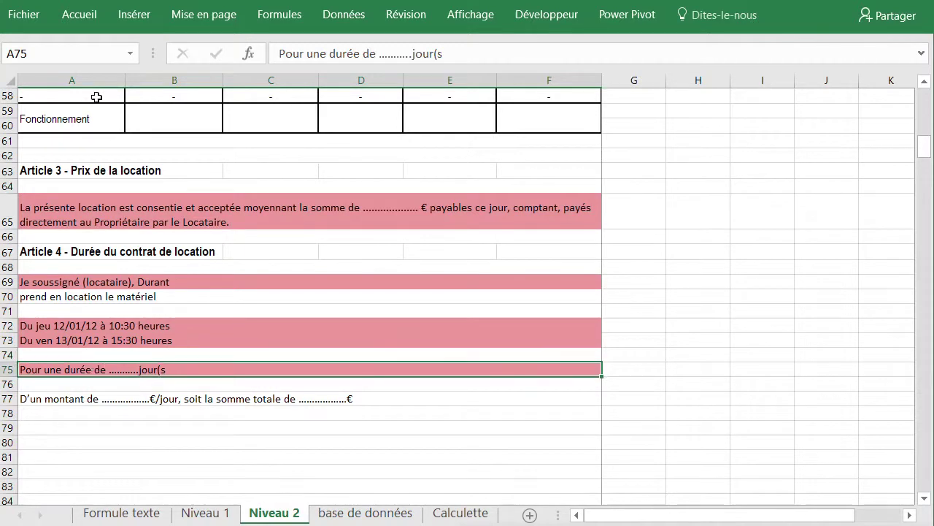
left_click(280, 56)
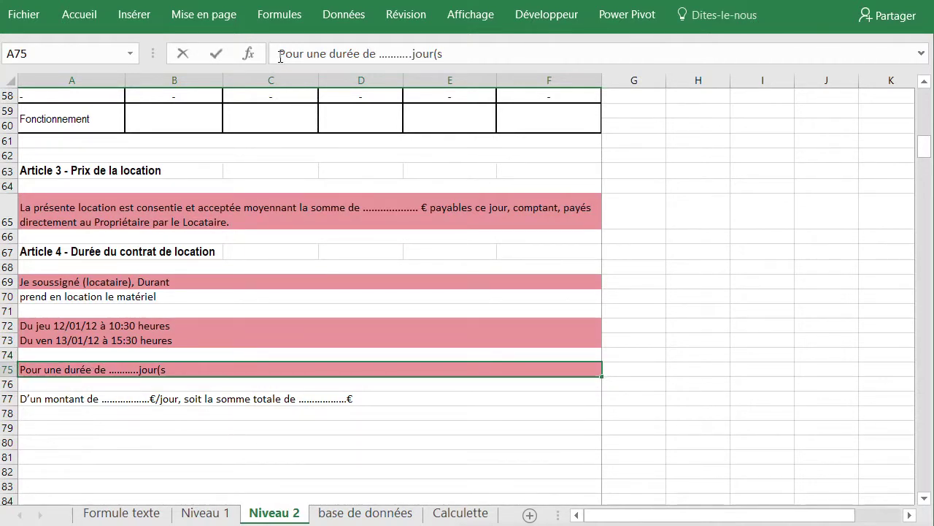
type("=\"")
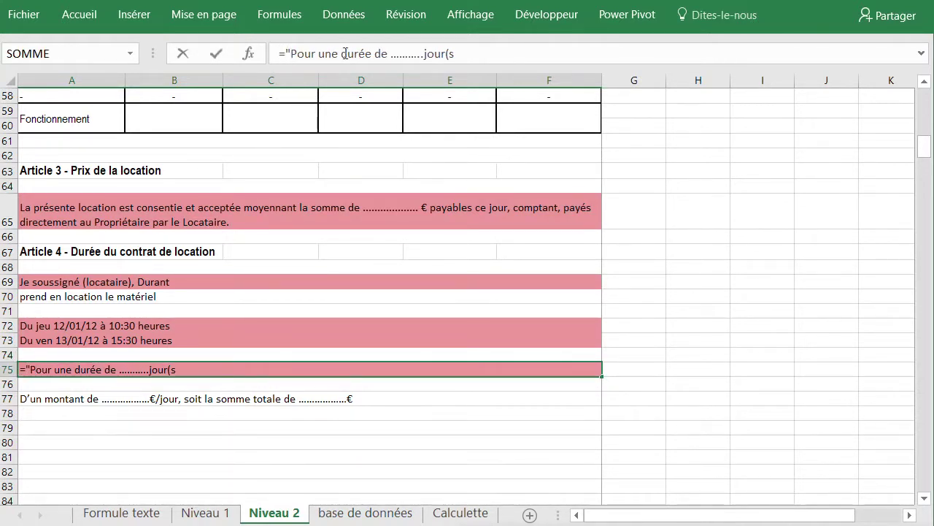
left_click(390, 55)
type("\"")
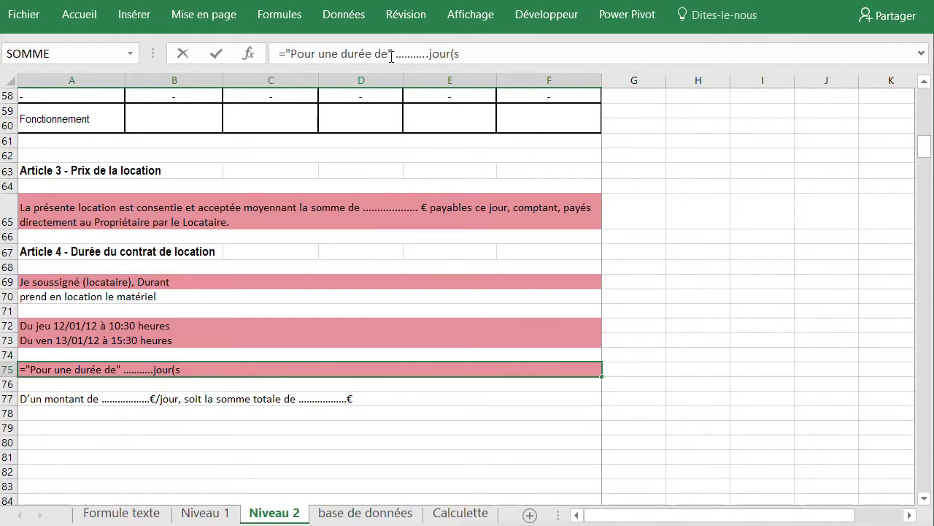
type(" &")
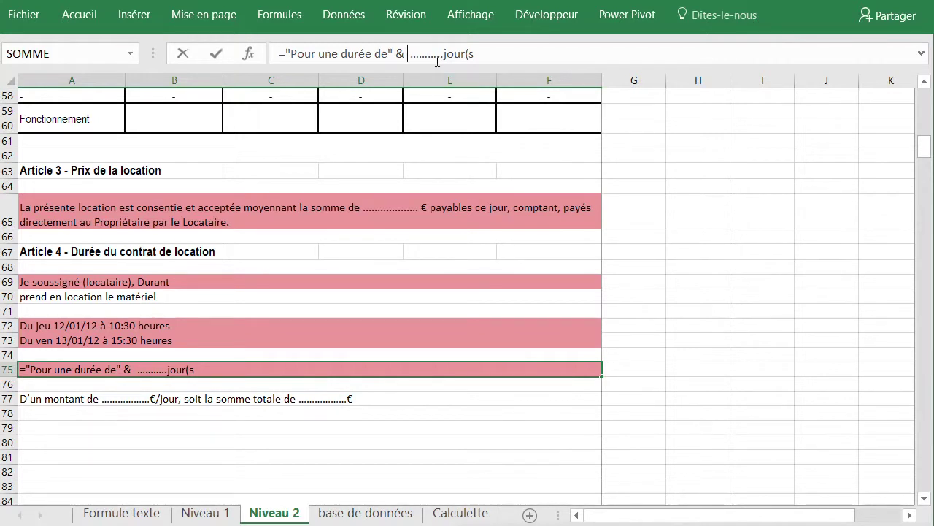
left_click(389, 55)
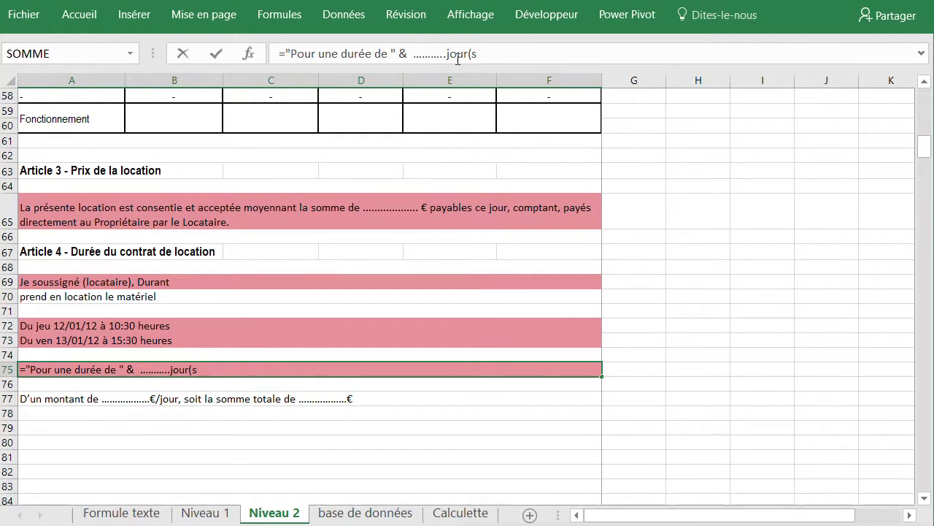
- Insert the number of days from Calculette!C21 into the A75 formula, followed by & and an opening quotation mark
left_click(413, 54)
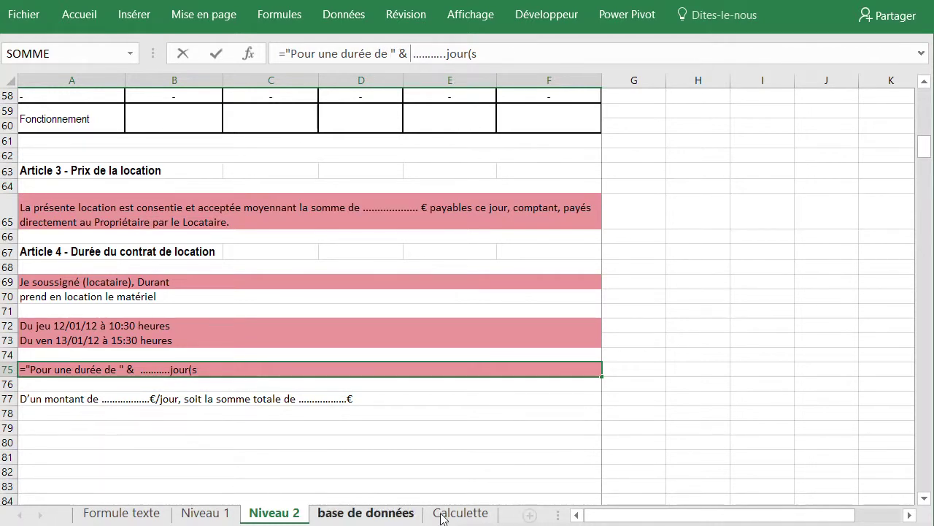
left_click(465, 514)
left_click(432, 348)
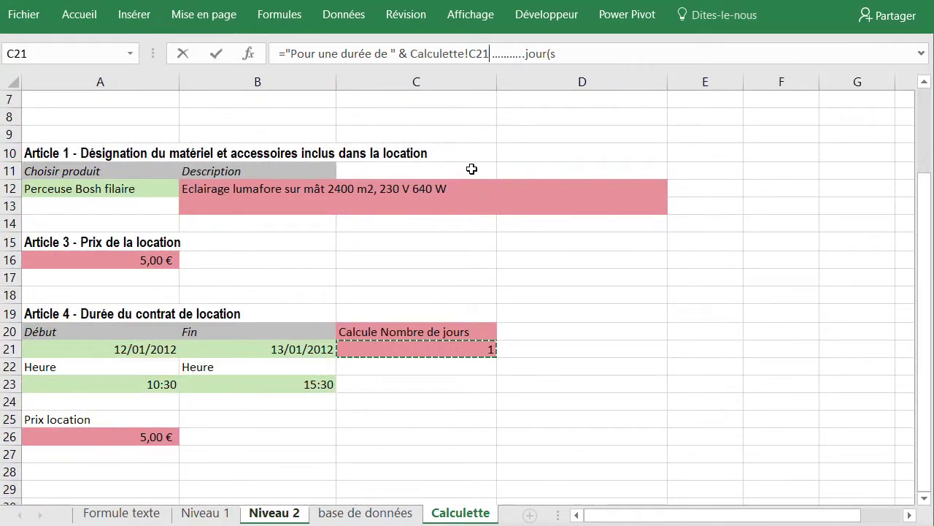
type("& ")
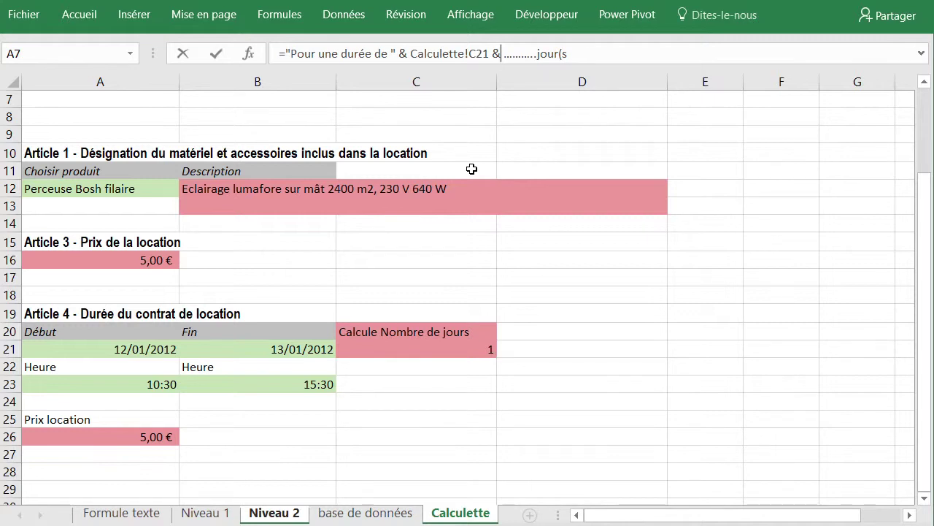
type("\"")
- Remove the dotted placeholder from the A75 formula, complete its ending as jour(s) and validate it
left_click_drag(506, 55, 547, 56)
key("BackSpace")
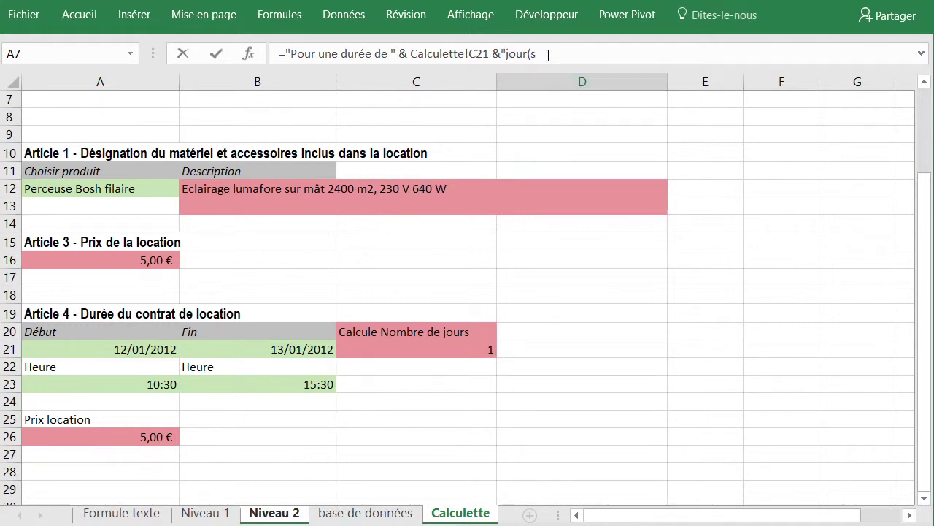
left_click(546, 56)
type(")")
key("Return")
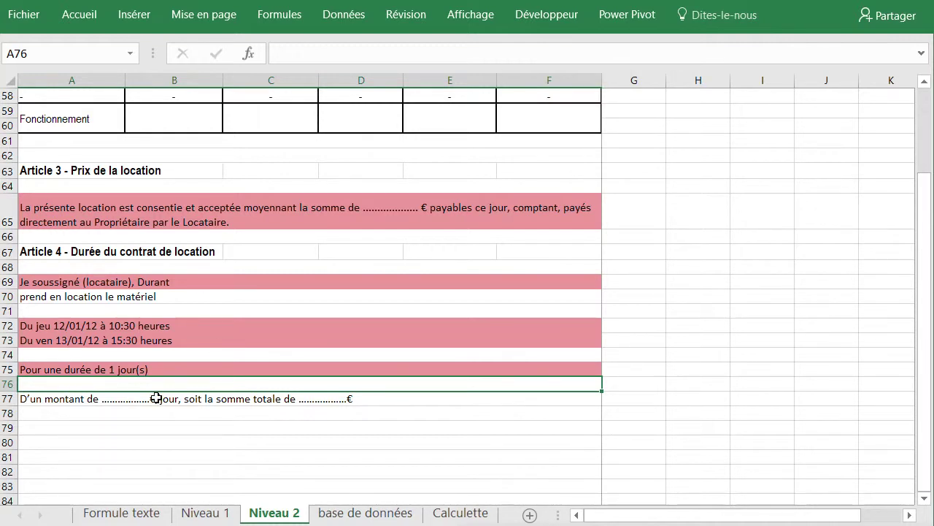
- Review the price sentence in A65 and the linked contract fields in "Niveau 2", and open "Calculette"
left_click(392, 209)
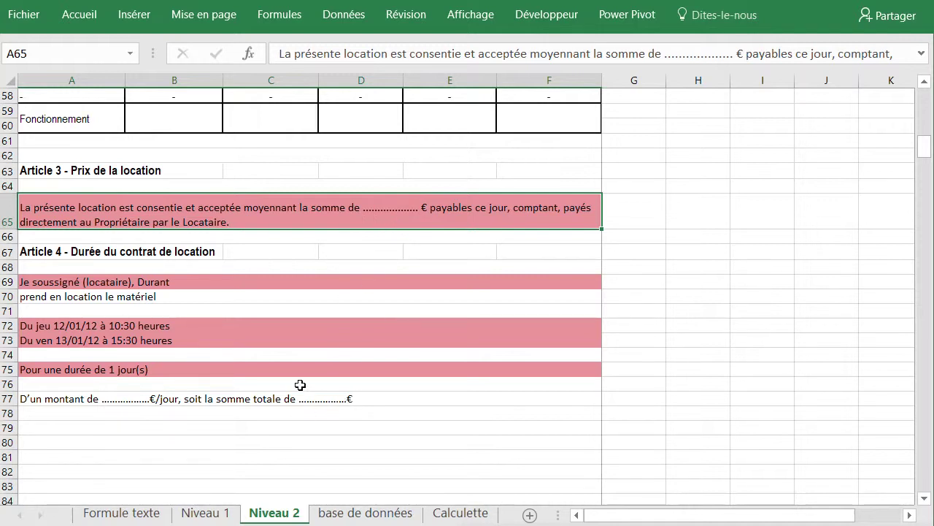
scroll(300, 385, "up", 2)
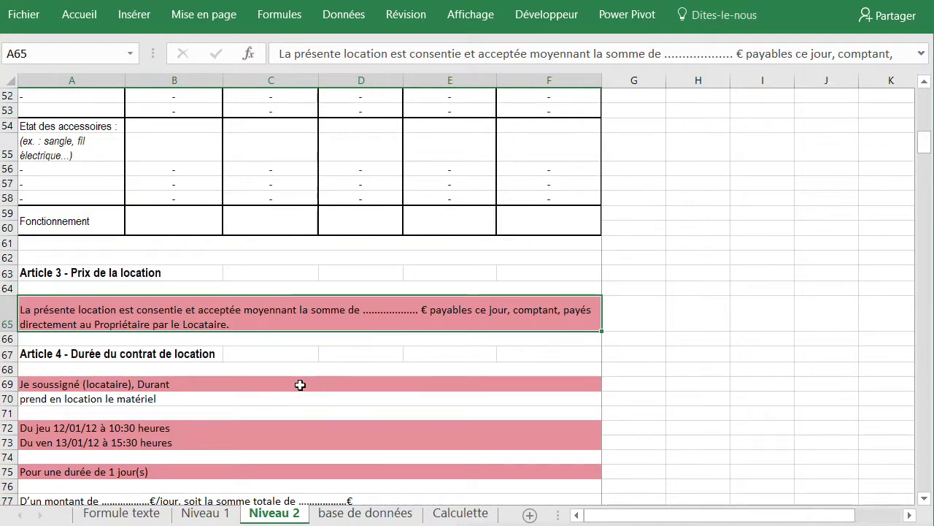
scroll(300, 384, "up", 13)
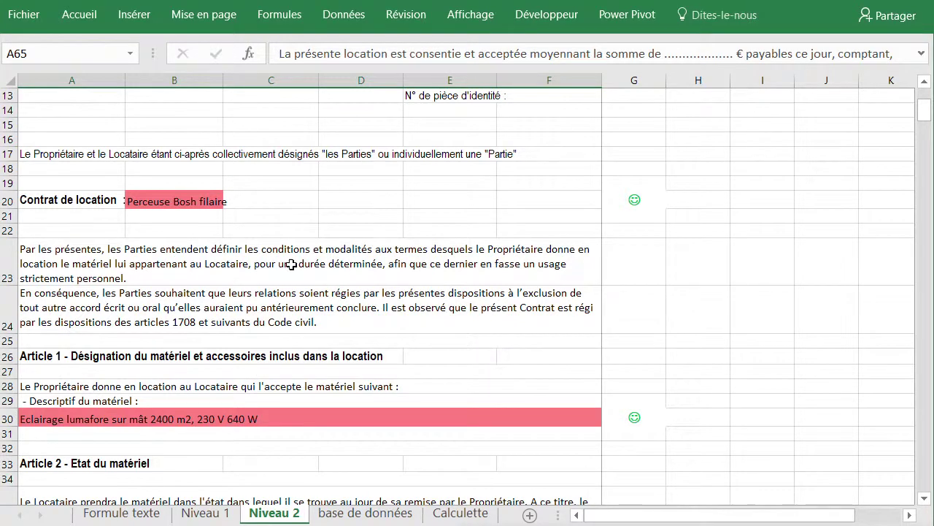
scroll(292, 267, "down", 12)
scroll(321, 306, "down", 2)
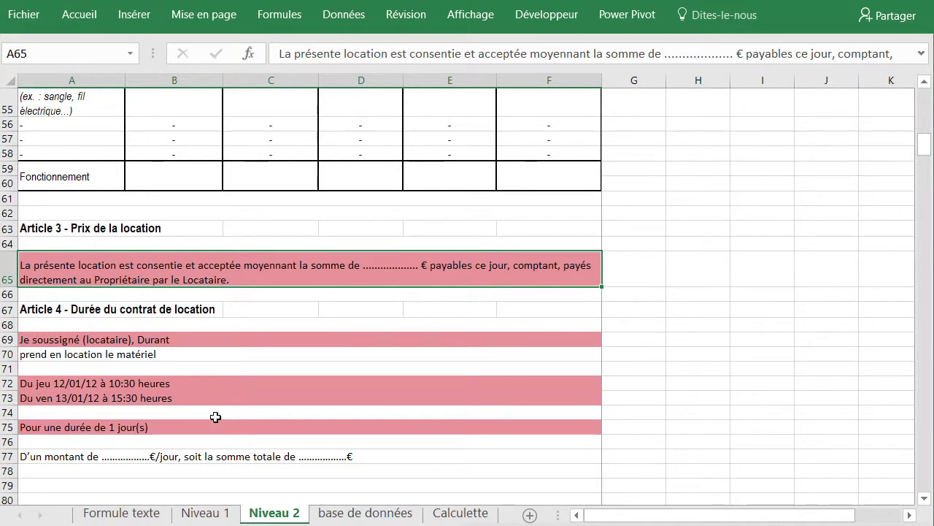
left_click(459, 512)
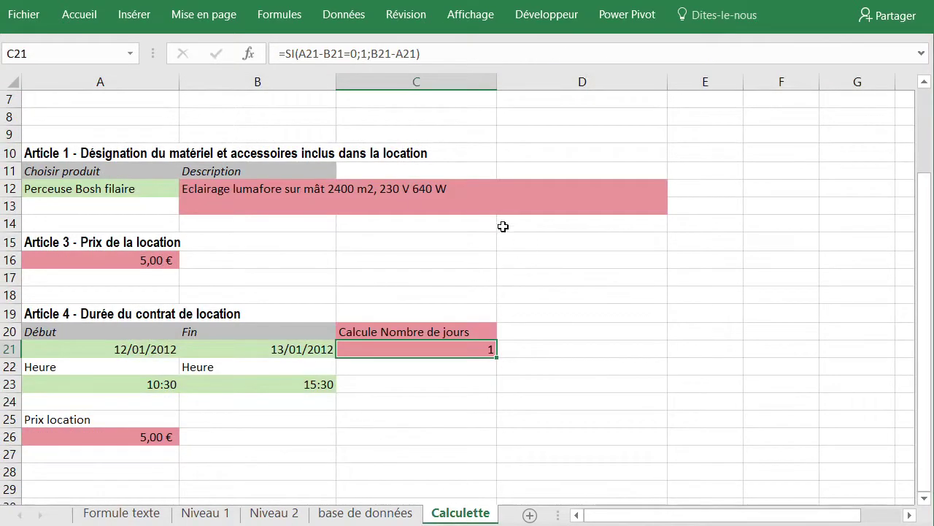